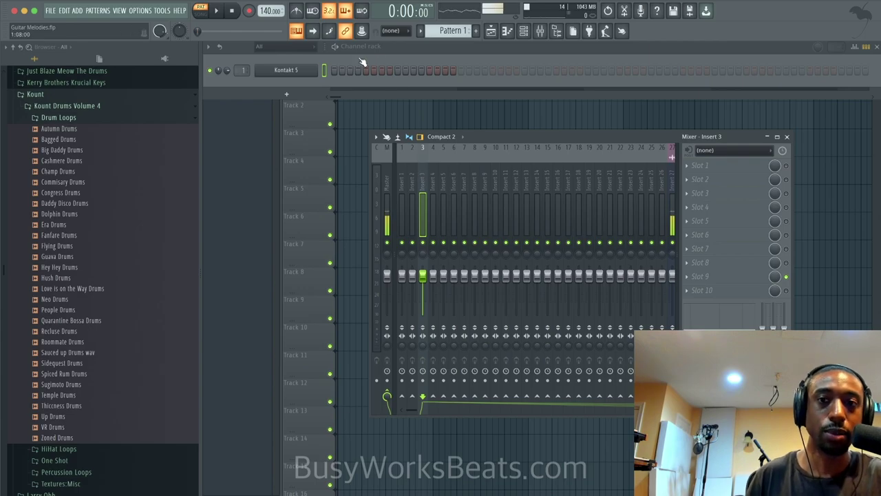
# - Open the Kontakt 5 channel's instrument window, examine the loaded Shreddage 3 Stratus FREE guitar, and close it
pyautogui.click(297, 67)
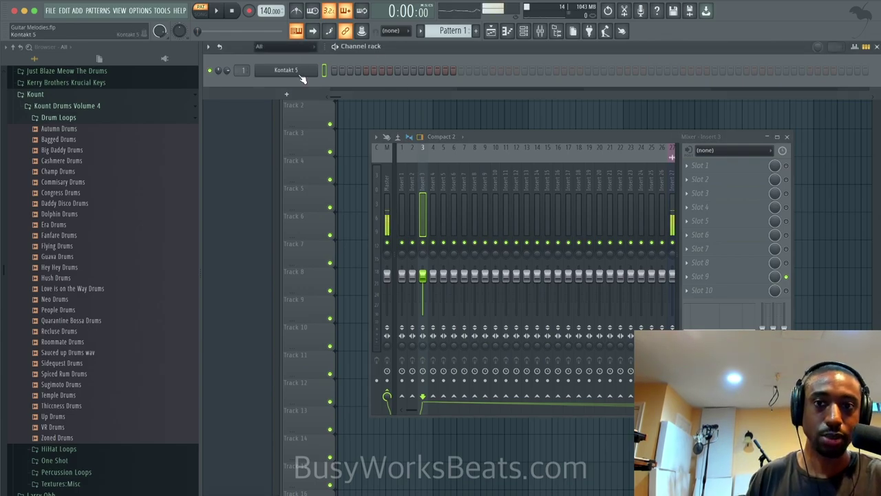
pyautogui.click(300, 75)
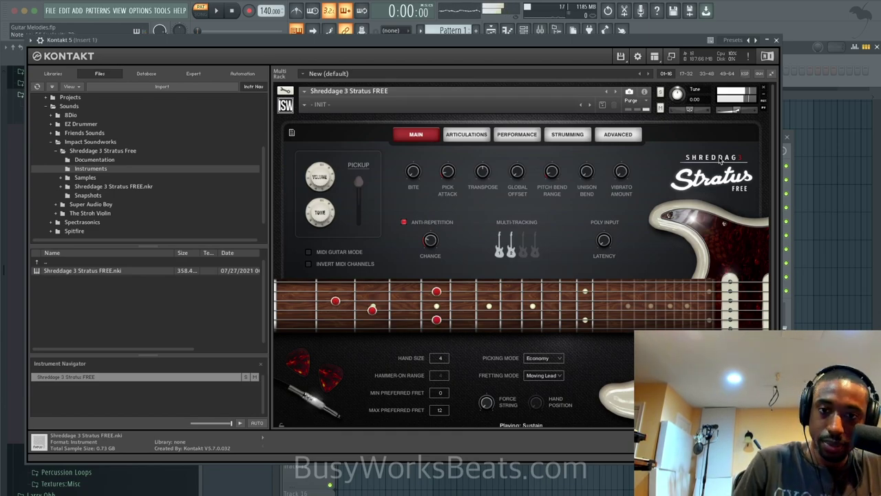
pyautogui.click(776, 40)
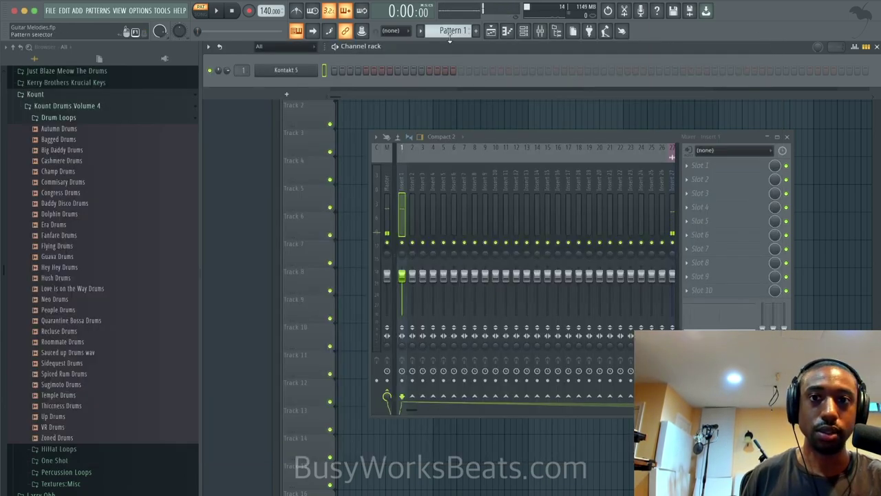
# - Turn on the metronome and set the project tempo to 97 BPM with the tempo tapper
pyautogui.rightClick(270, 10)
pyautogui.click(363, 22)
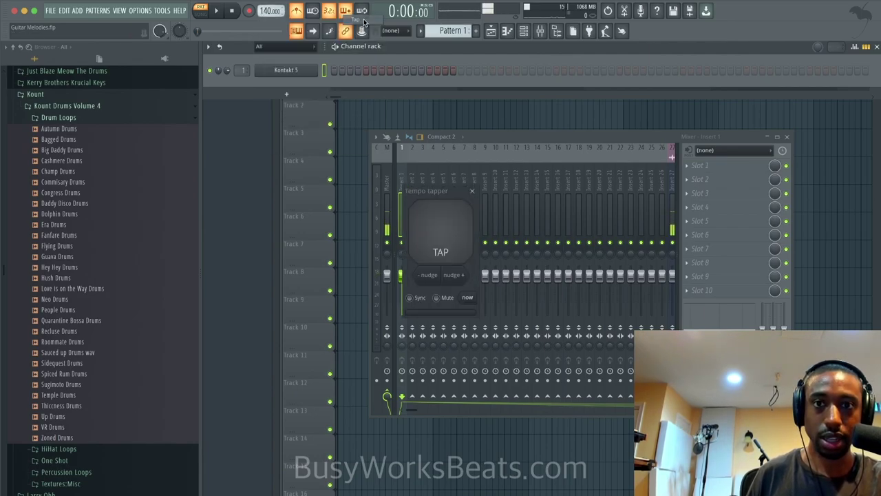
pyautogui.click(437, 219)
pyautogui.click(441, 217)
pyautogui.click(453, 219)
pyautogui.click(452, 218)
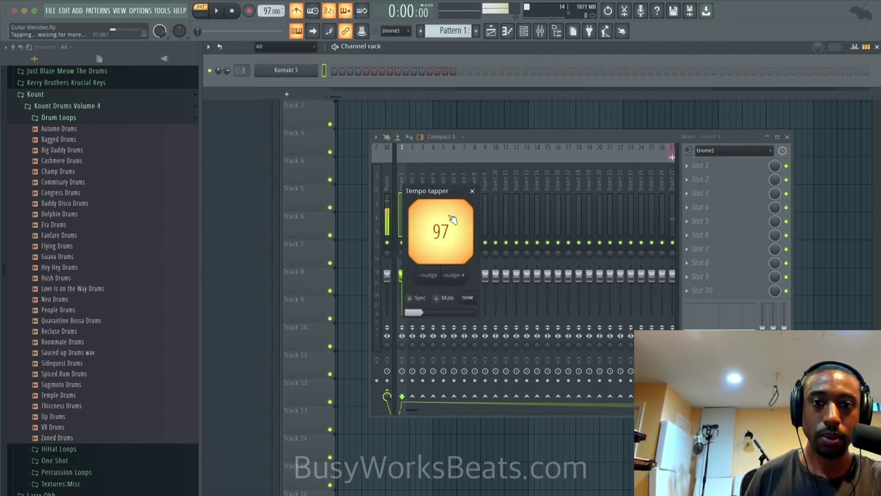
pyautogui.click(471, 191)
# - Record a guitar chord progression into Pattern 1 on the Kontakt 5 channel, capturing notes and automation
pyautogui.click(249, 11)
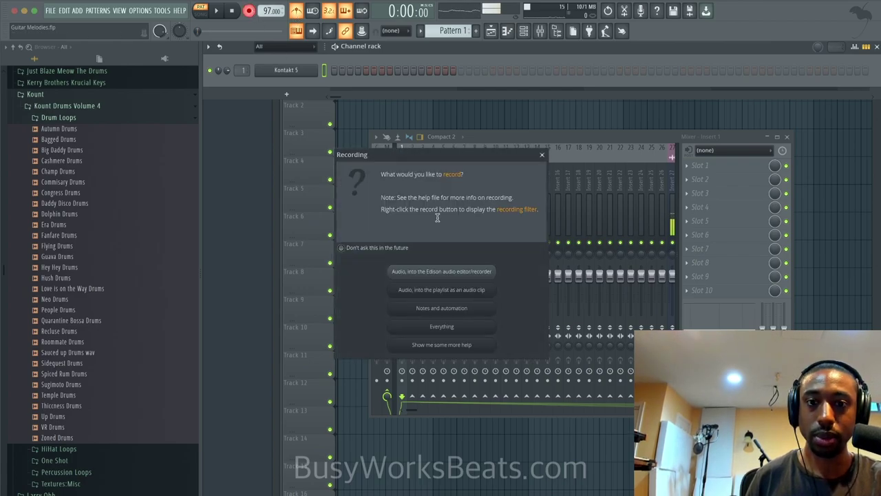
pyautogui.click(462, 311)
pyautogui.press('space')
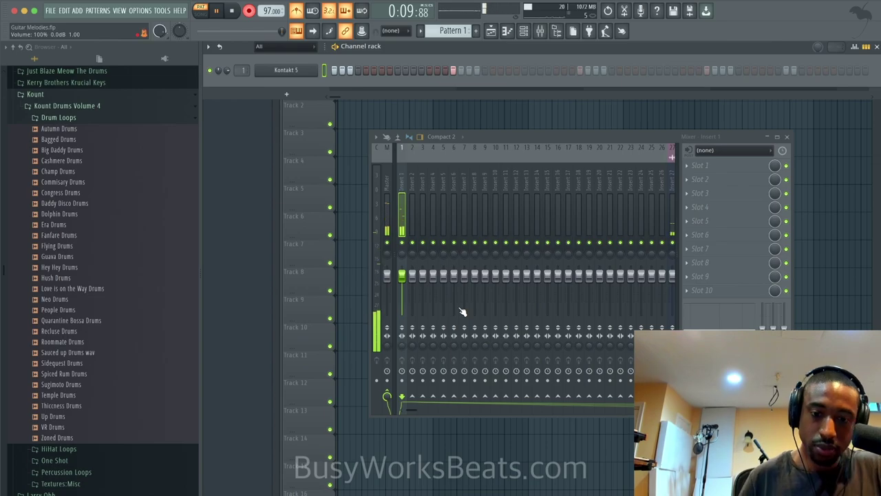
pyautogui.press('space')
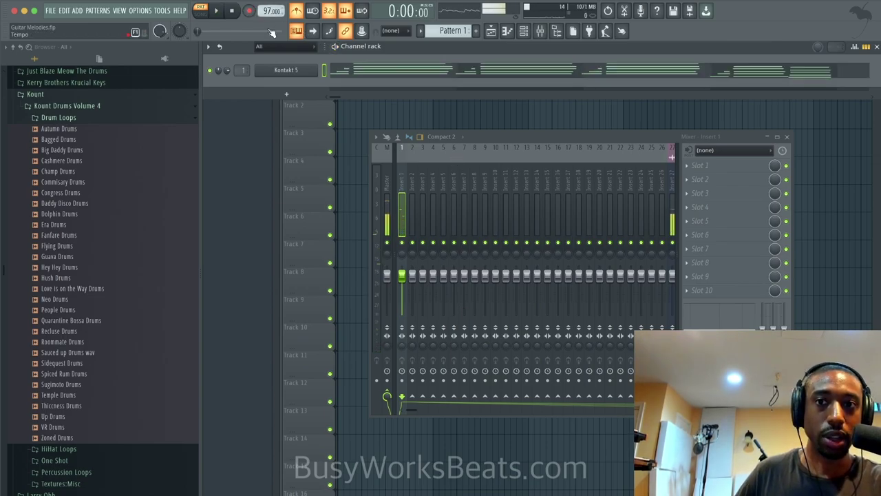
# - Play back the recorded chords with the guitar instrument in view, and open the Kontakt 5 notes in the piano roll
pyautogui.click(301, 70)
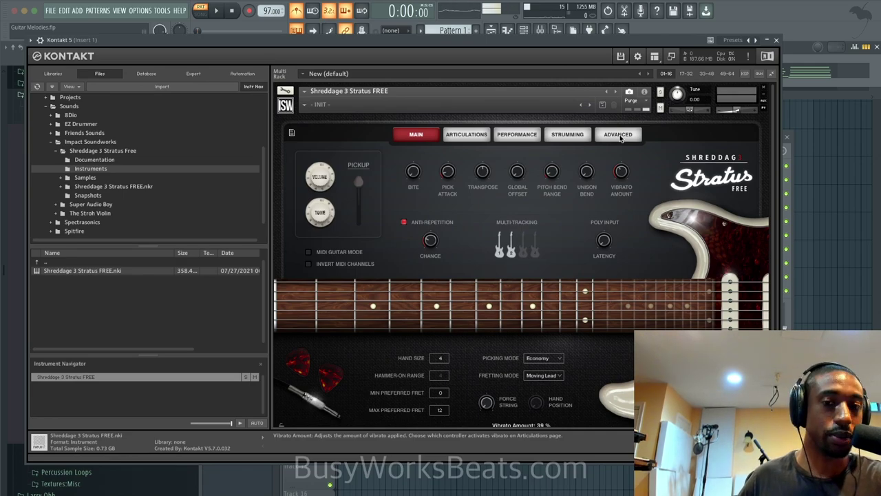
pyautogui.press('space')
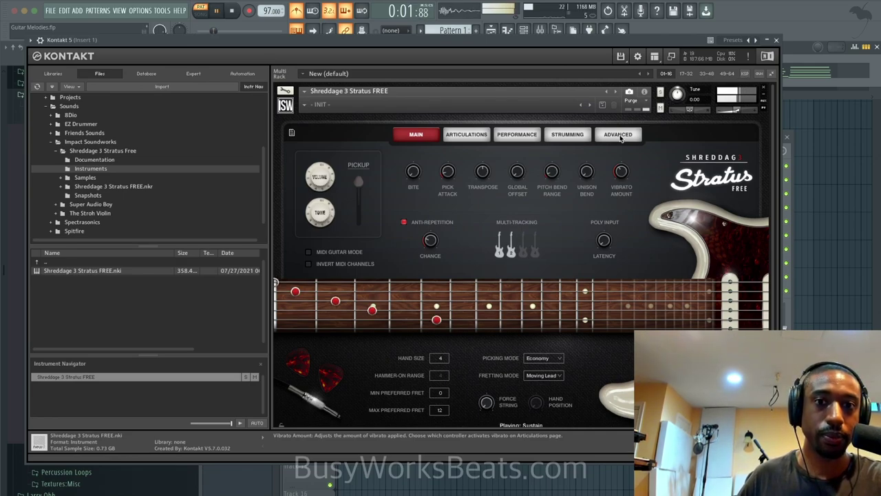
pyautogui.click(777, 39)
pyautogui.press('space')
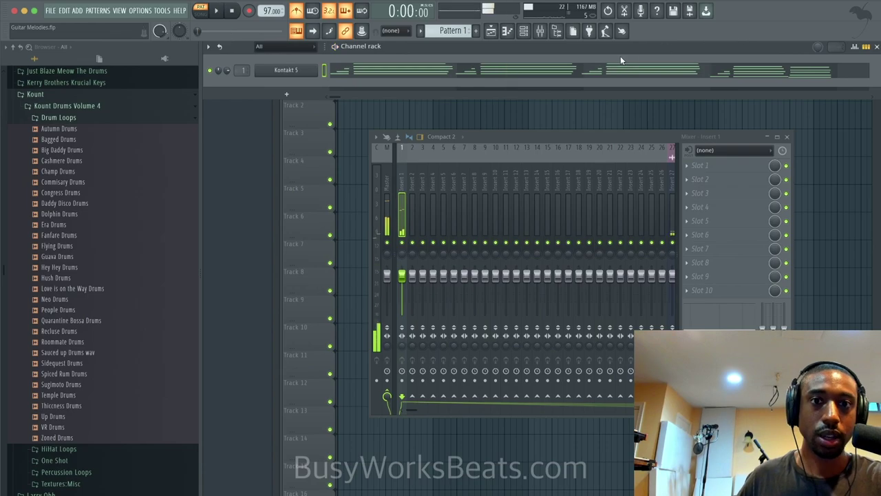
pyautogui.click(621, 68)
pyautogui.click(144, 12)
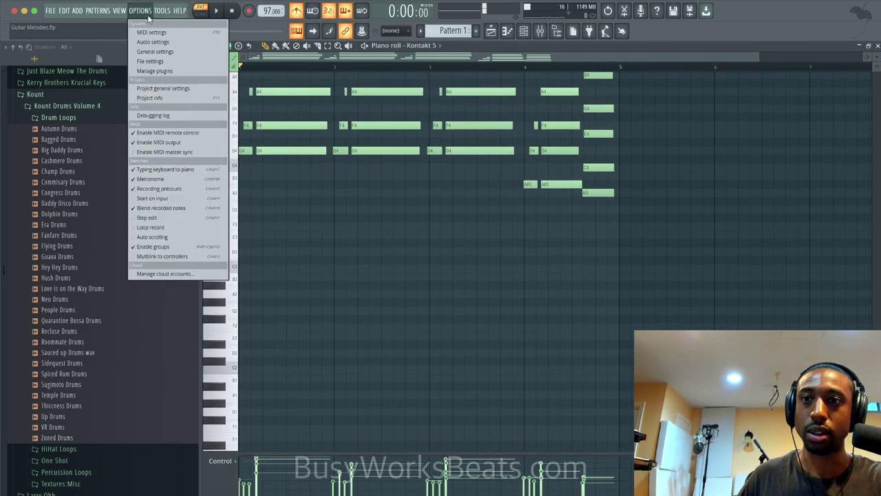
pyautogui.click(153, 42)
pyautogui.click(597, 59)
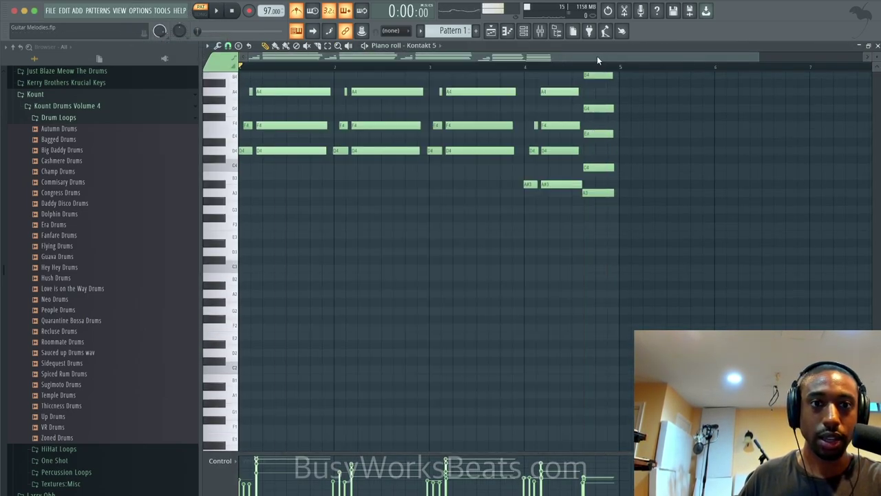
# - Quantize the recorded Kontakt 5 notes to the grid and start playing the pattern
pyautogui.scroll(4, 452, 252)
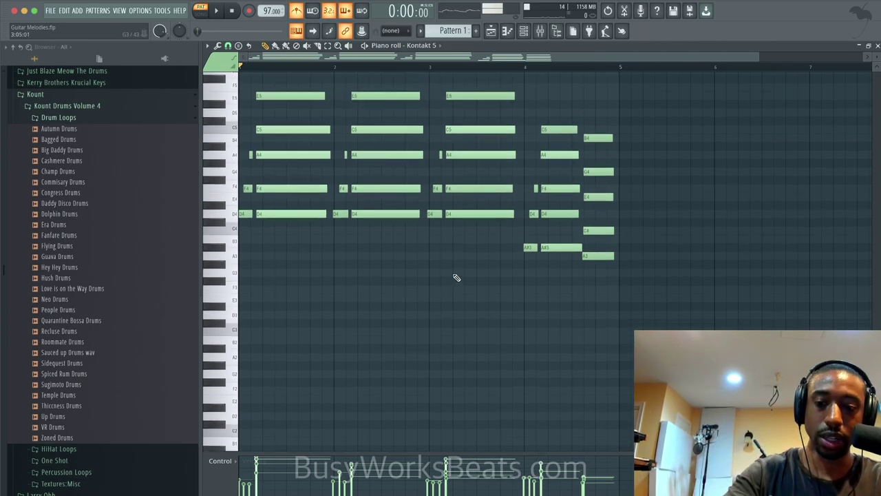
pyautogui.hotkey('alt', 'q')
pyautogui.press('Return')
pyautogui.press('space')
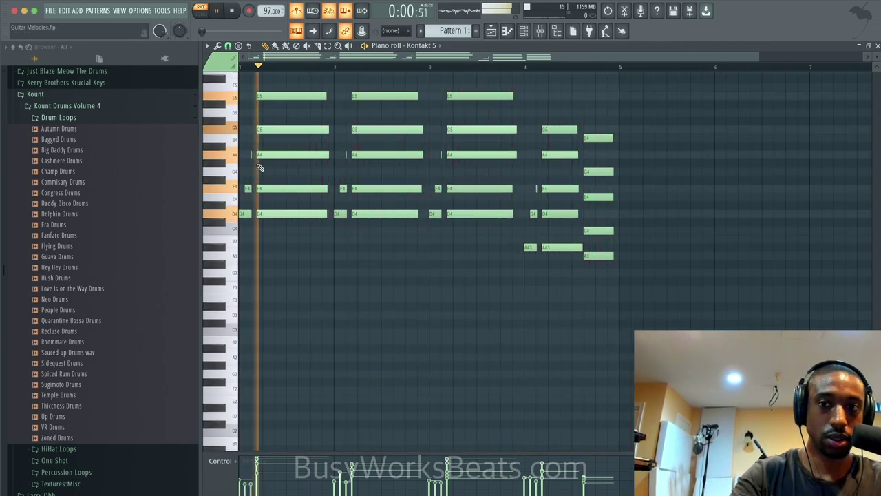
# - Select the notes of the first sustained chord and enlarge the velocity lane below the note grid
pyautogui.scroll(4, 259, 165)
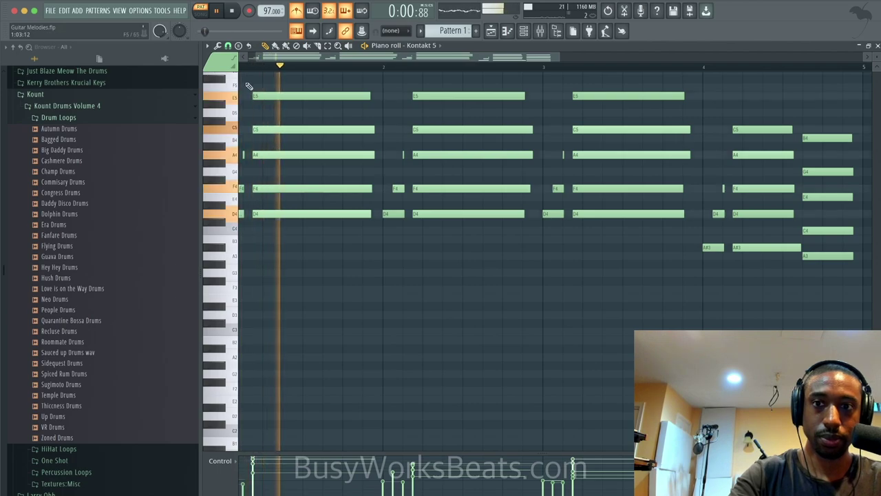
pyautogui.moveTo(249, 85); pyautogui.dragTo(273, 243)
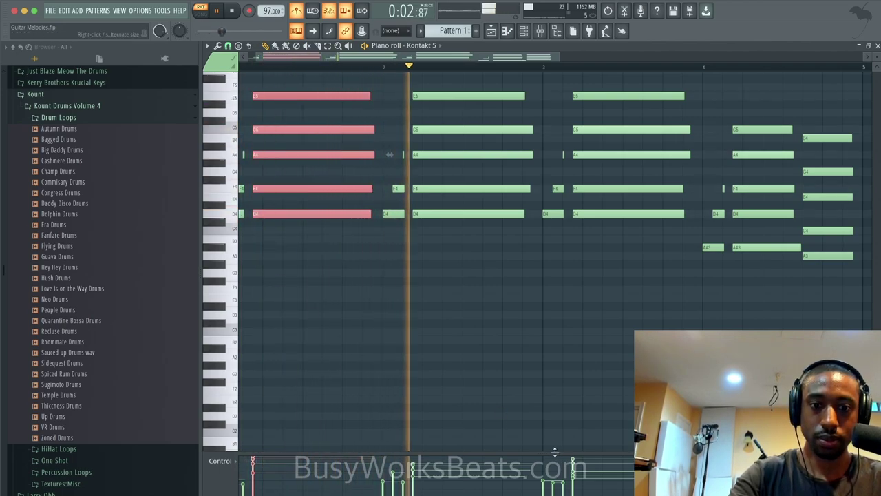
pyautogui.moveTo(554, 451); pyautogui.dragTo(550, 369)
pyautogui.scroll(-3, 549, 328)
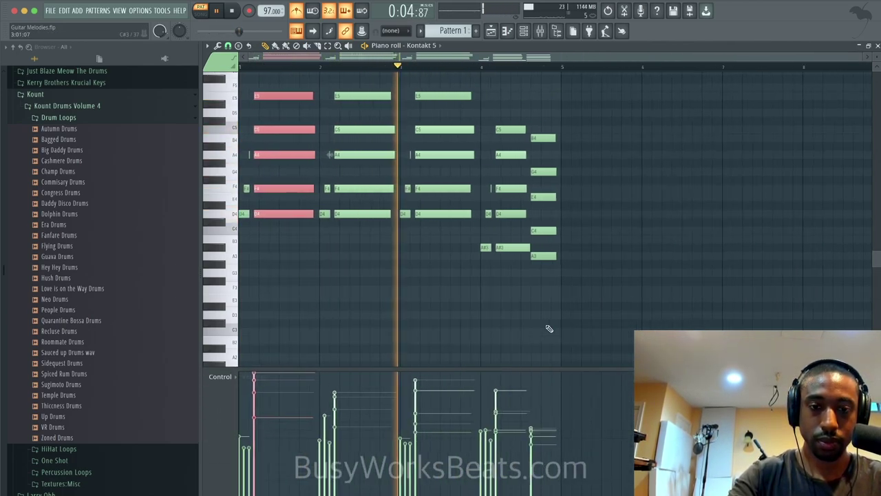
pyautogui.scroll(2, 488, 275)
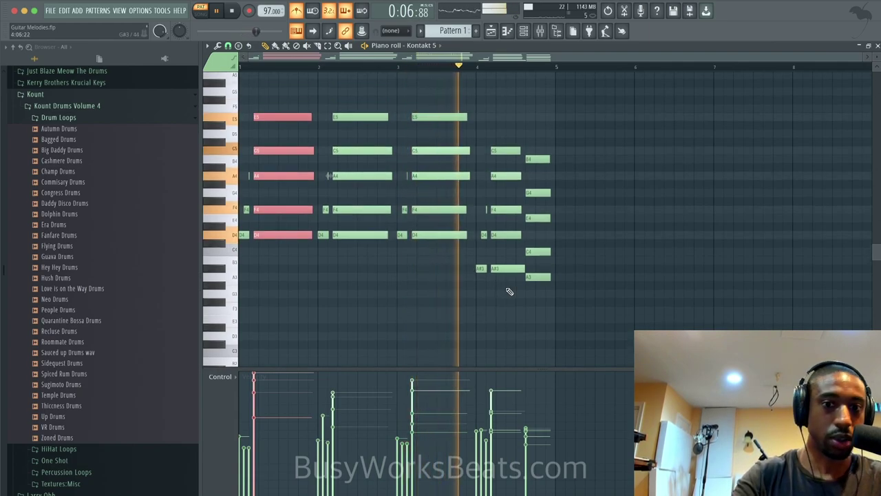
# - Select the sustained notes of the first four chords and reduce their velocities with the level scaling Multiply fader
pyautogui.press('space')
pyautogui.moveTo(509, 291); pyautogui.dragTo(355, 255)
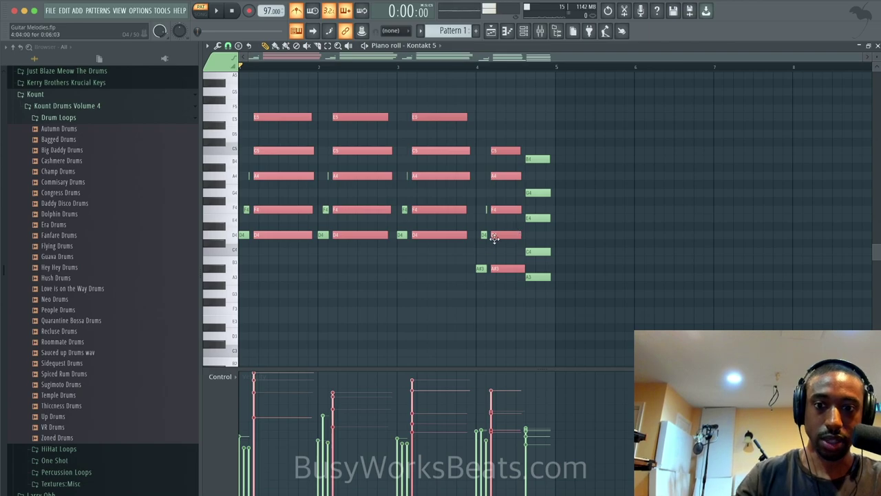
pyautogui.hotkey('alt', 'x')
pyautogui.moveTo(441, 237); pyautogui.dragTo(441, 240)
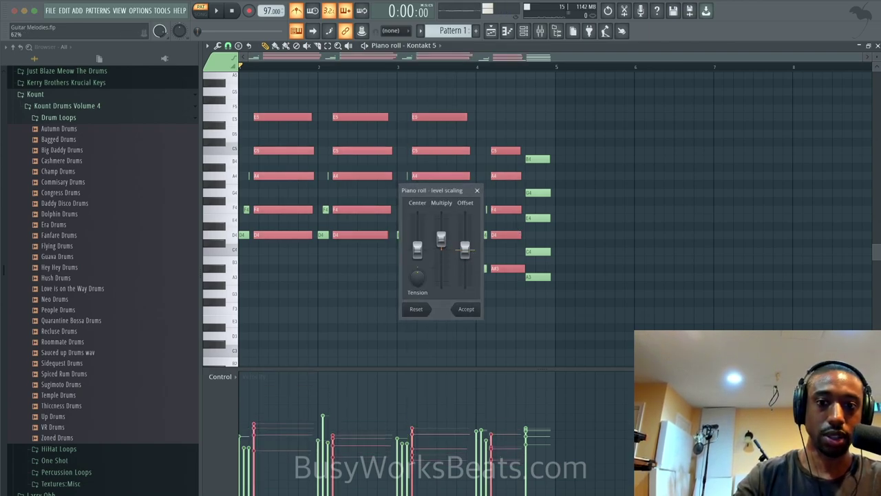
pyautogui.press('space')
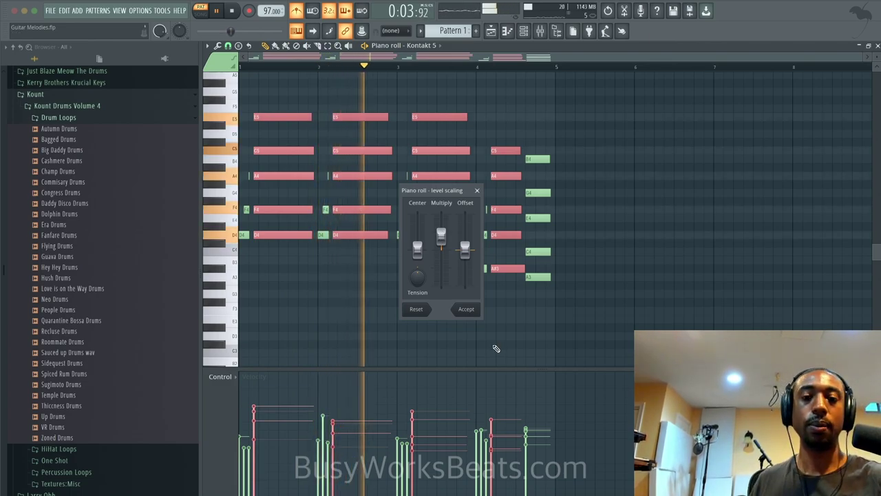
pyautogui.click(469, 309)
# - Lengthen the very short A4 and F4 pickup notes ahead of the chords and close the piano roll
pyautogui.click(480, 335)
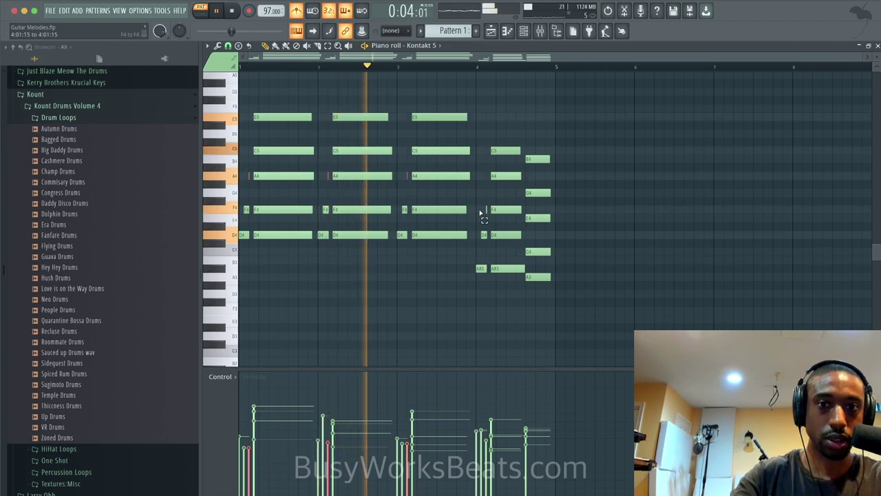
pyautogui.scroll(2, 486, 210)
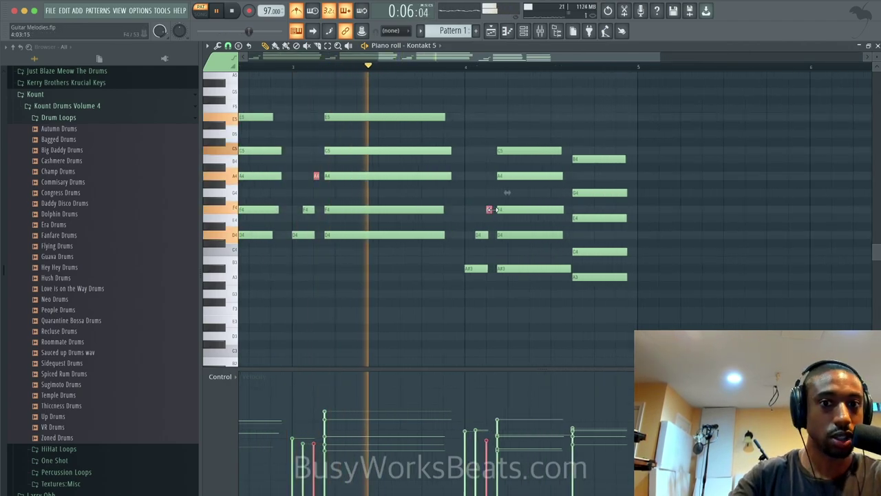
pyautogui.press('F7')
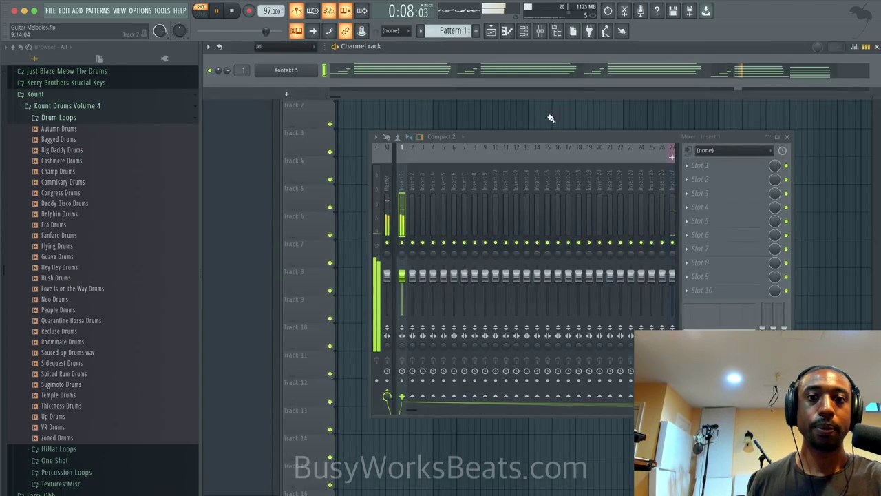
# - Turn off the metronome and stop the playback
pyautogui.click(297, 11)
pyautogui.press('F7')
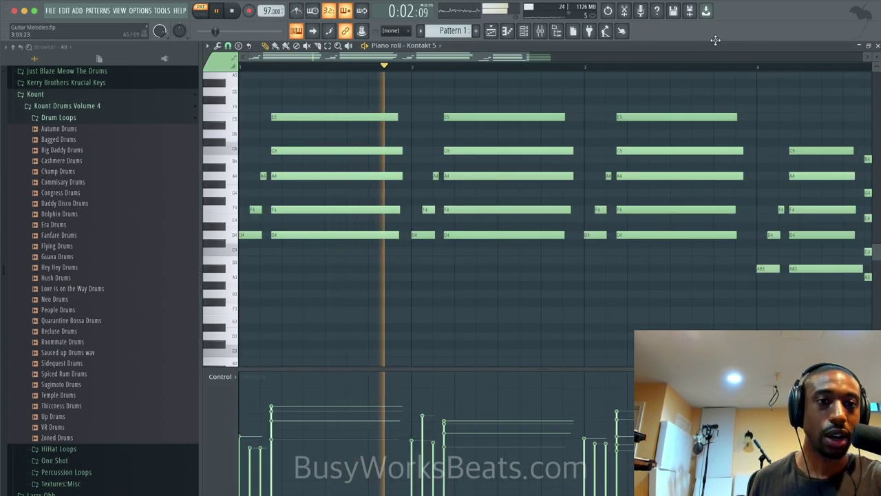
pyautogui.press('space')
pyautogui.click(877, 45)
# - Delete the C5 notes from the first three chords, and the A4 and G4 from the last two chords
pyautogui.press('F7')
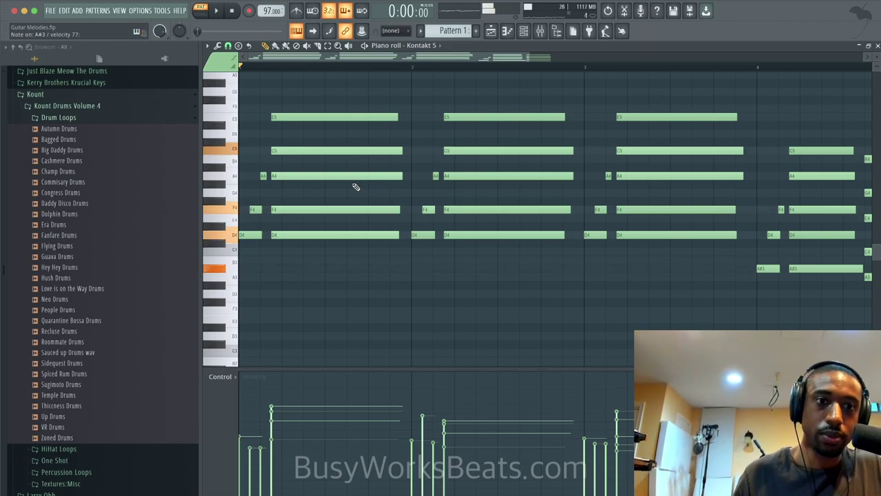
pyautogui.rightClick(370, 151)
pyautogui.rightClick(481, 151)
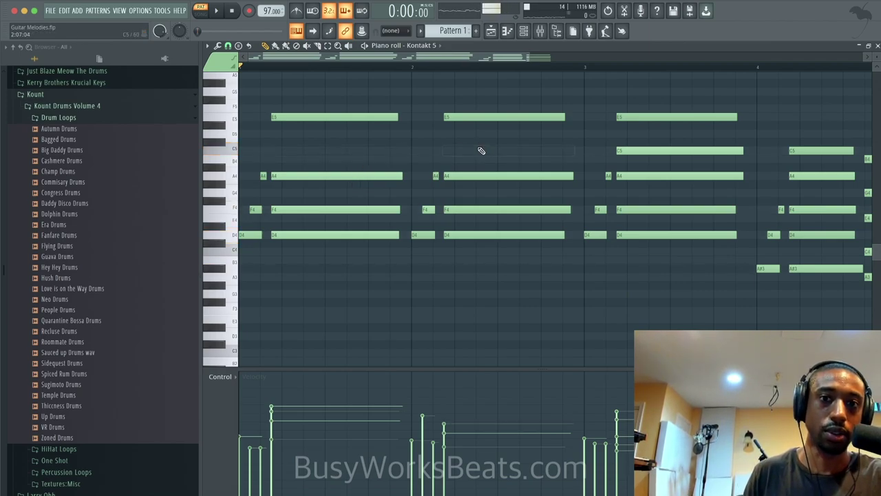
pyautogui.rightClick(658, 149)
pyautogui.press('space')
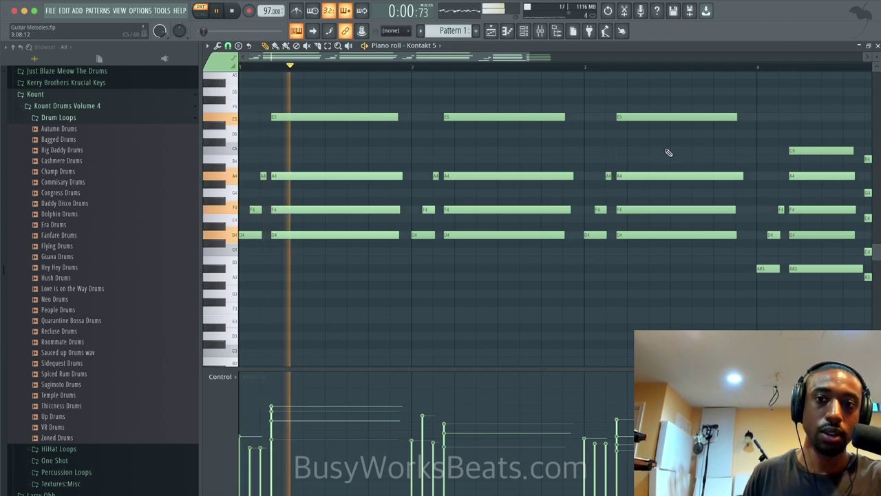
pyautogui.scroll(-1, 744, 205)
pyautogui.rightClick(750, 177)
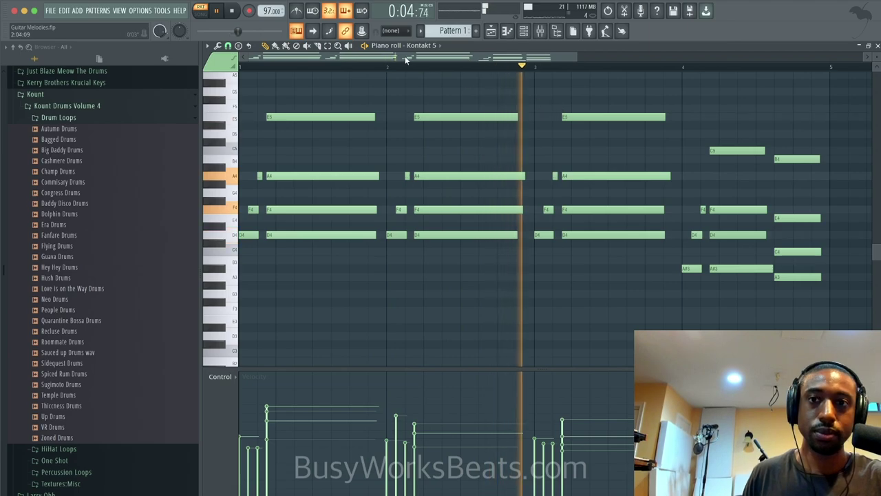
# - Set the tempo to 92 BPM while listening to the pattern, and close the piano roll
pyautogui.moveTo(266, 10); pyautogui.dragTo(266, 17)
pyautogui.scroll(-1, 272, 11)
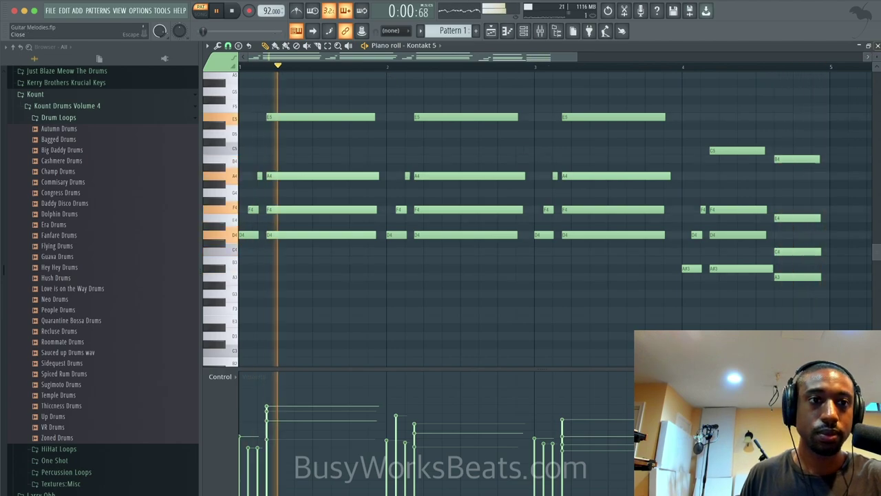
pyautogui.click(876, 45)
pyautogui.press('space')
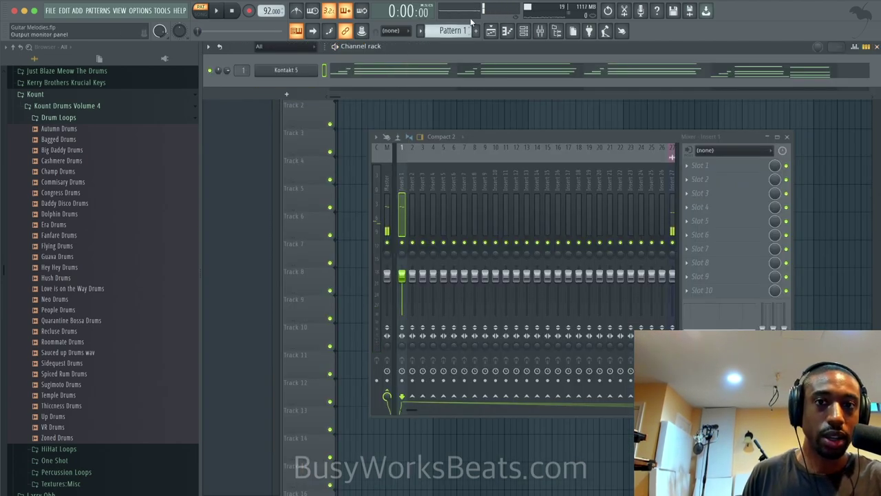
# - Add an empty Pattern 2, and raise the fader of mixer track 27 slightly before selecting Insert 1
pyautogui.click(474, 31)
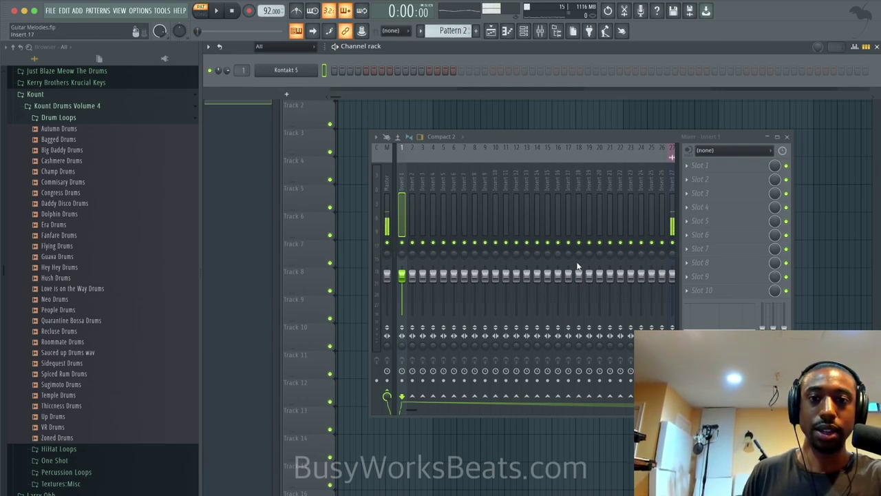
pyautogui.scroll(3, 673, 276)
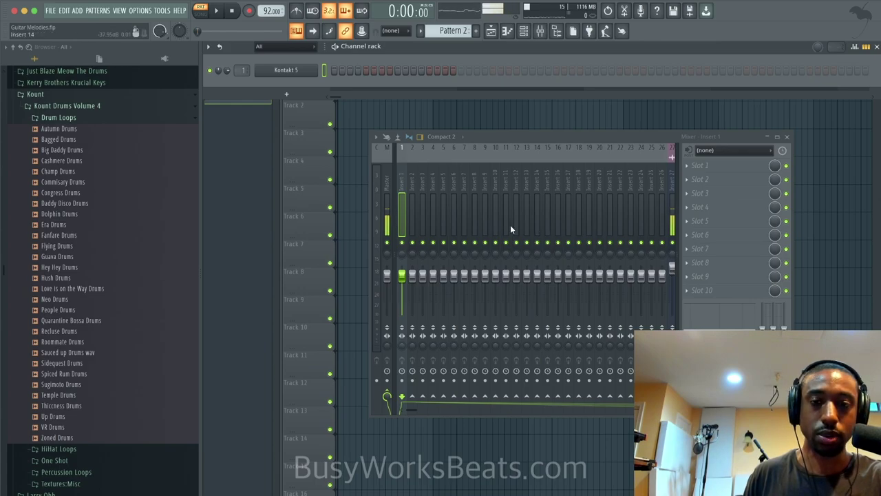
pyautogui.click(404, 189)
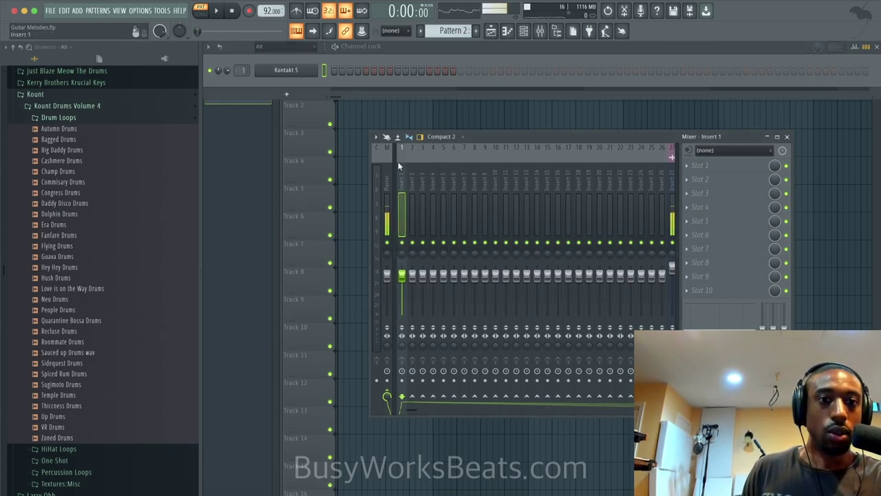
# - Open the Kontakt 5 piano roll for Pattern 2 and audition the keys around D4
pyautogui.rightClick(313, 72)
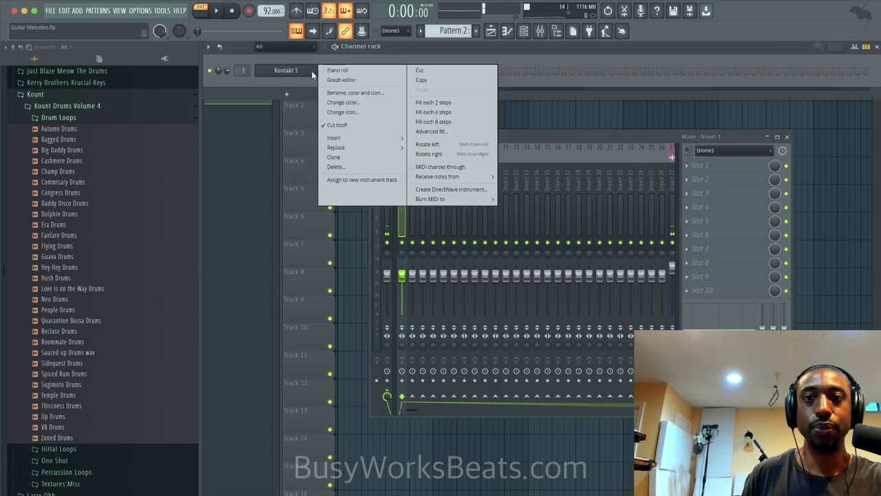
pyautogui.click(331, 70)
pyautogui.click(243, 148)
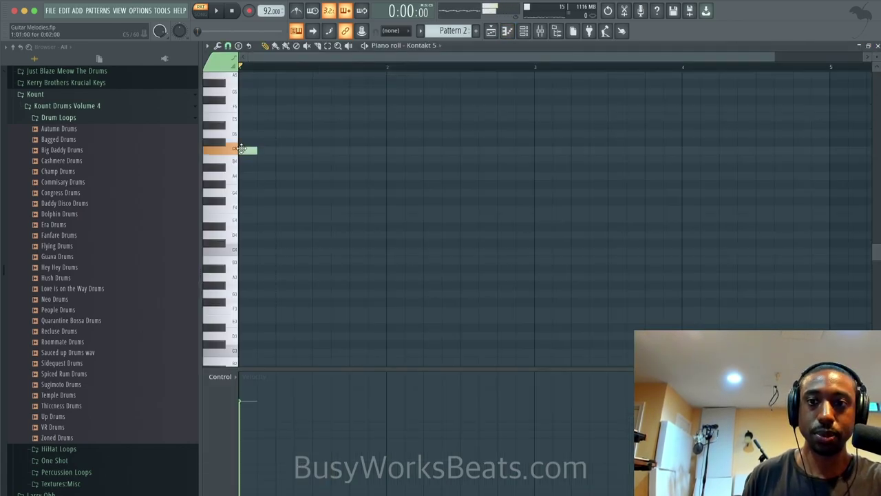
pyautogui.rightClick(242, 149)
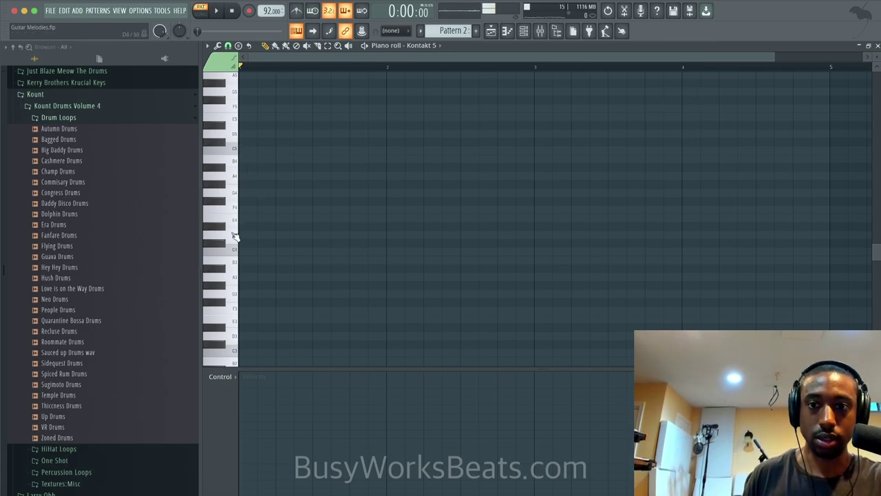
pyautogui.click(234, 236)
pyautogui.click(235, 236)
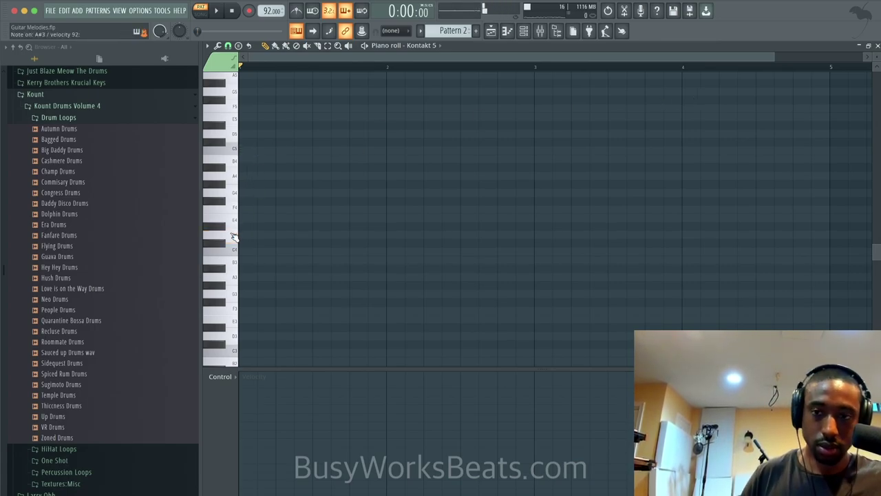
pyautogui.click(211, 227)
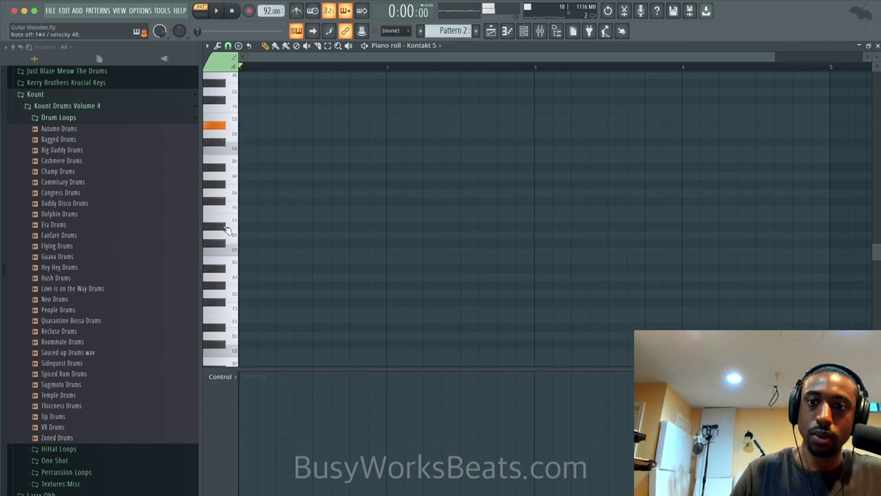
# - Place a rising half-beat run of C#4, F#4, G#4 and C#5 from the start of bar 1 at reduced velocity, and play it
pyautogui.click(251, 243)
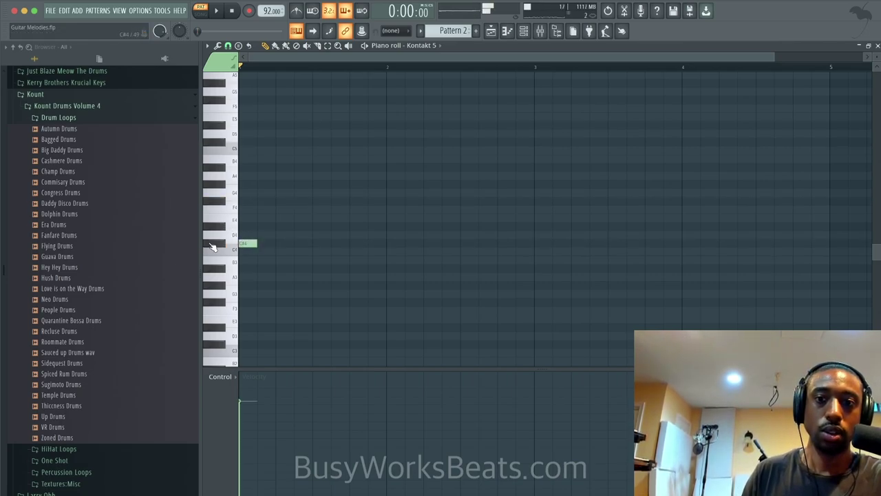
pyautogui.click(247, 466)
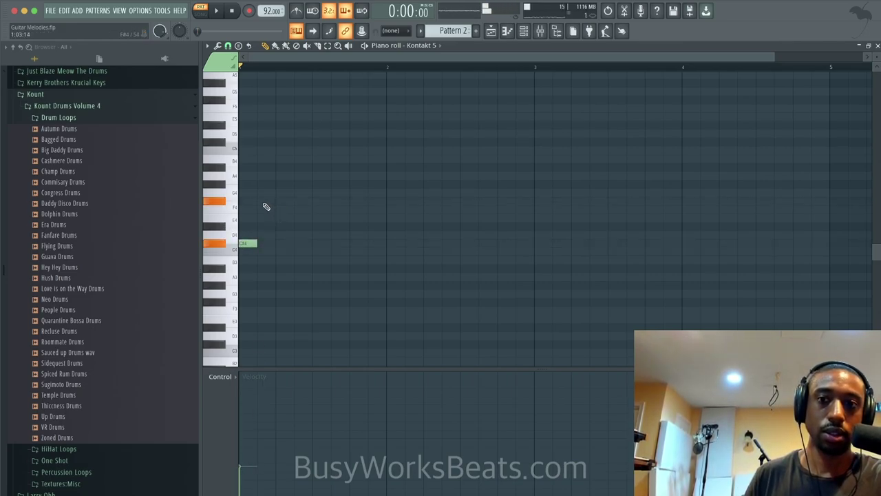
pyautogui.click(265, 202)
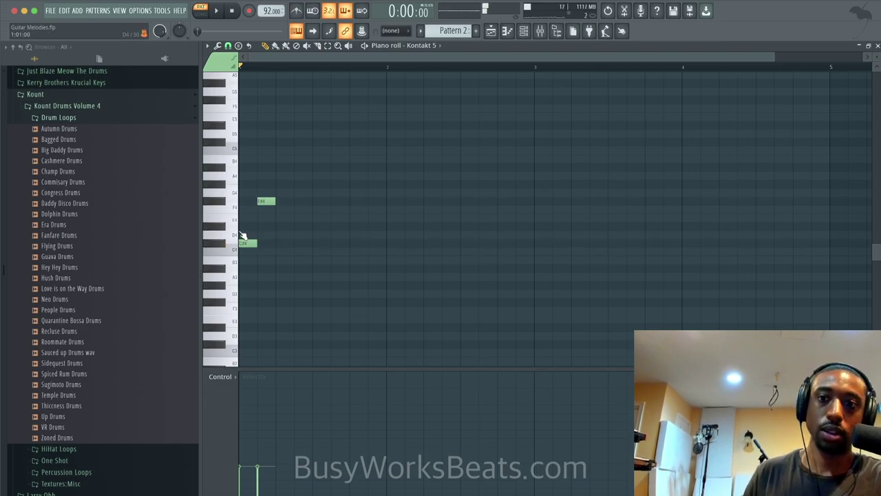
pyautogui.click(283, 184)
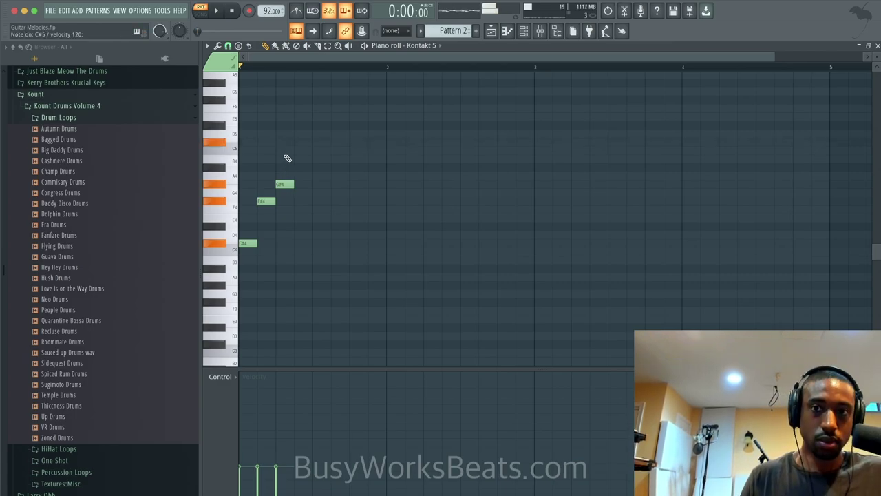
pyautogui.click(297, 142)
pyautogui.press('space')
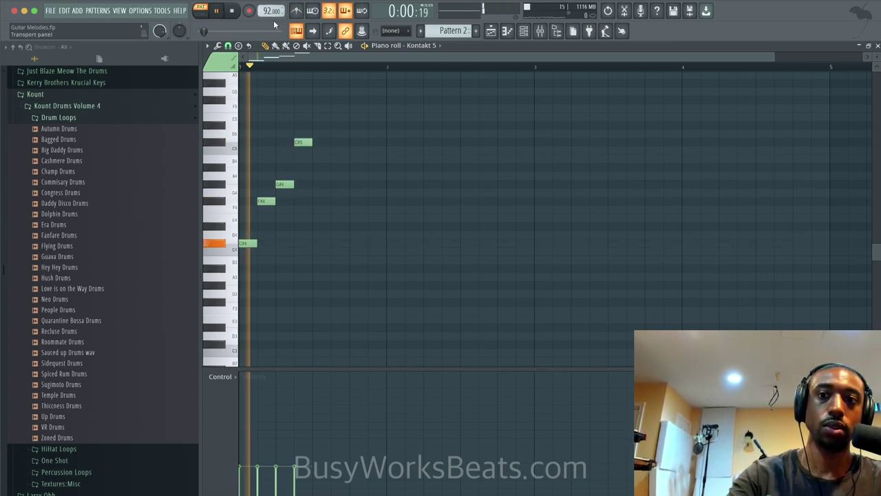
pyautogui.press('space')
# - Tap in a tempo of 108 BPM with the tempo tapper and listen to the run
pyautogui.rightClick(267, 11)
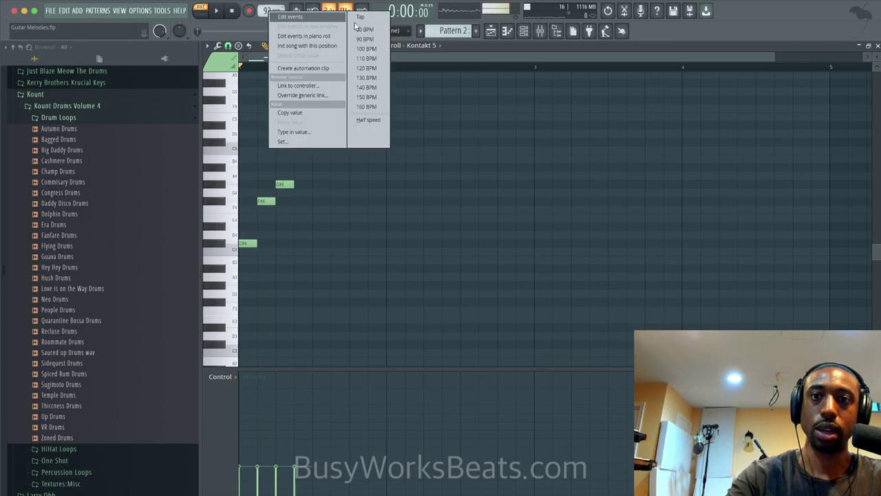
pyautogui.click(365, 17)
pyautogui.click(455, 234)
pyautogui.click(454, 236)
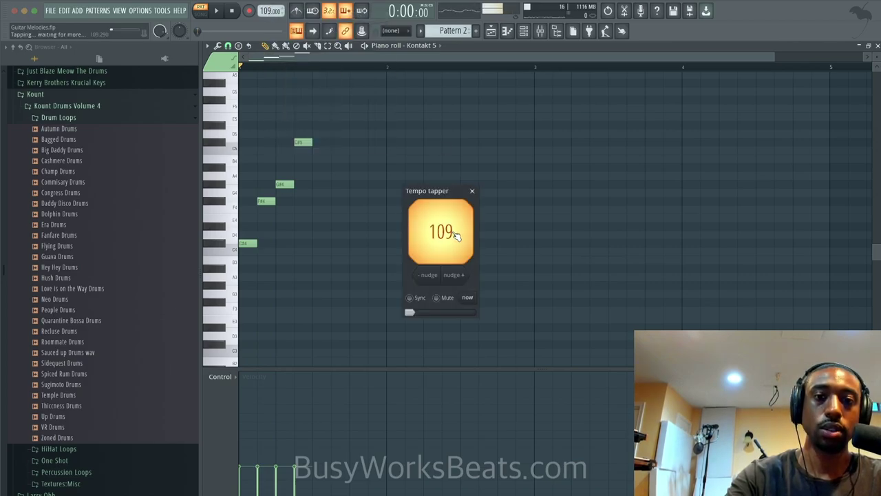
pyautogui.click(454, 236)
pyautogui.click(458, 238)
pyautogui.click(472, 191)
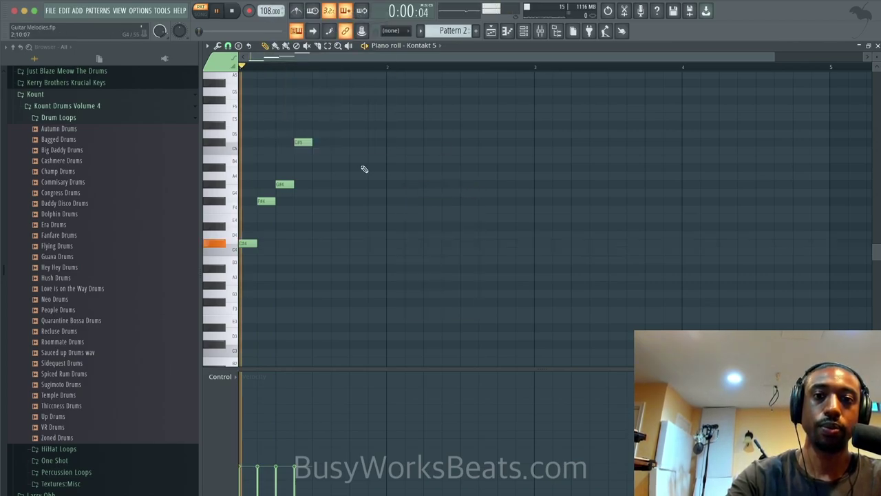
pyautogui.press('space')
pyautogui.press('space')
# - Change the snap to 1/4 beat and shift F#4, G#4 and C#5 earlier so the notes start a quarter beat apart, then play them
pyautogui.click(227, 46)
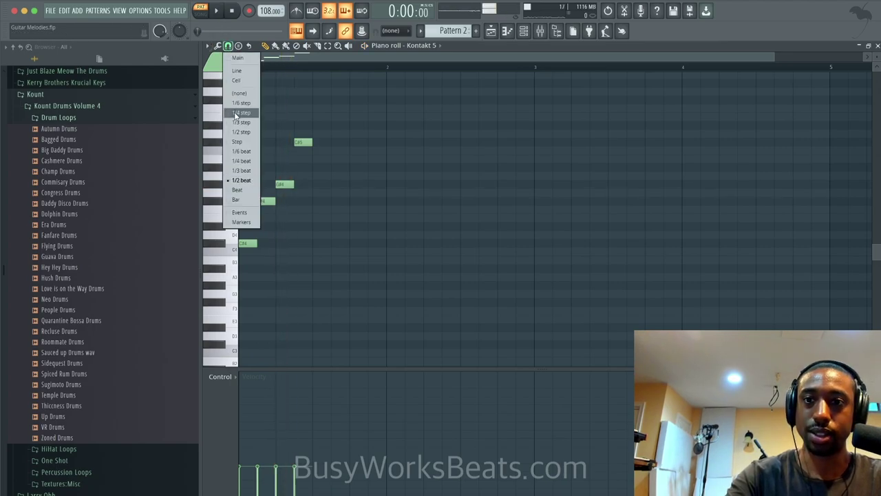
pyautogui.click(240, 161)
pyautogui.scroll(2, 264, 184)
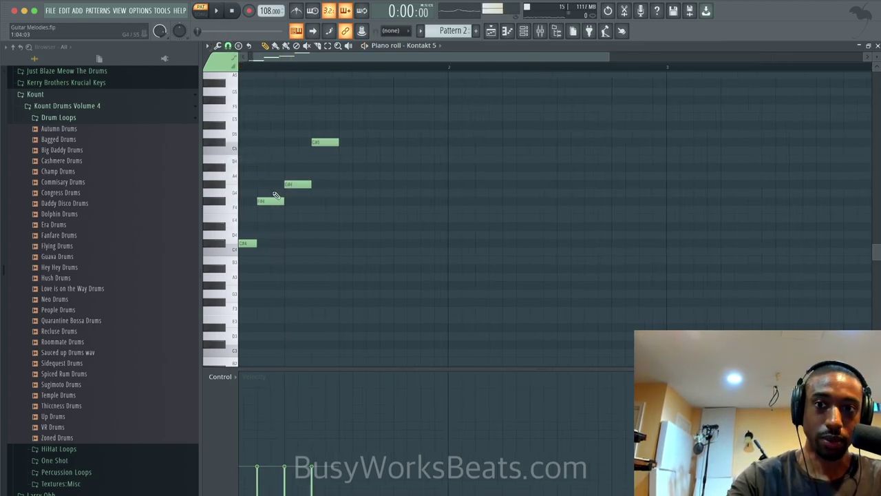
pyautogui.moveTo(282, 200)
pyautogui.mouseDown()
pyautogui.moveTo(268, 200)
pyautogui.moveTo(275, 186)
pyautogui.mouseUp()
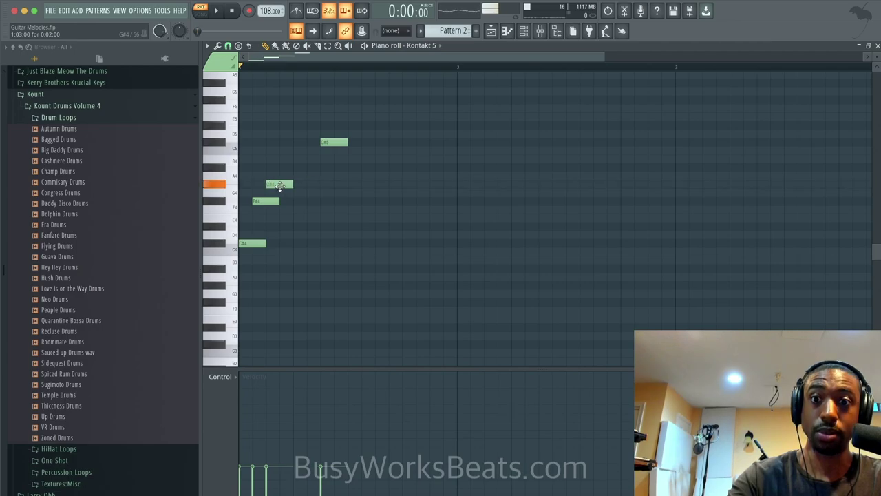
pyautogui.moveTo(333, 142); pyautogui.dragTo(292, 141)
pyautogui.press('space')
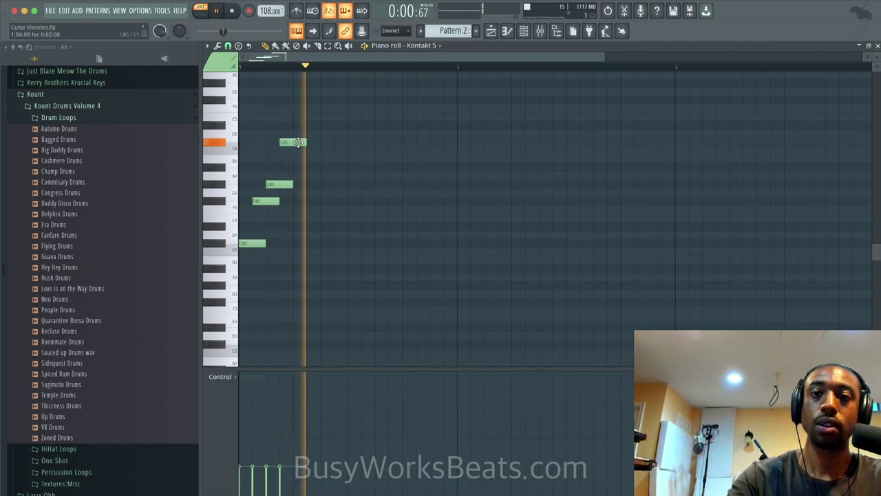
pyautogui.press('space')
# - Lower the tempo to 94 BPM and listen to the run
pyautogui.moveTo(271, 11)
pyautogui.mouseDown()
pyautogui.moveTo(272, 21)
pyautogui.moveTo(274, 6)
pyautogui.mouseUp()
pyautogui.press('space')
pyautogui.press('space')
pyautogui.press('space')
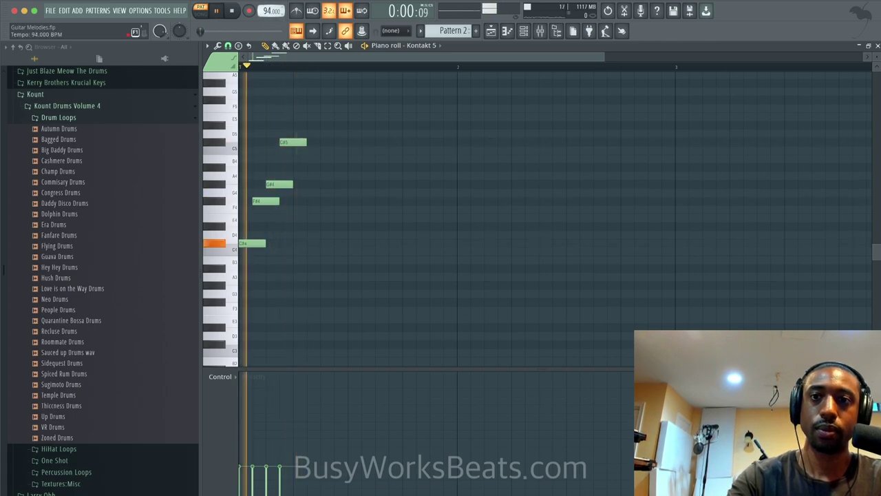
pyautogui.press('space')
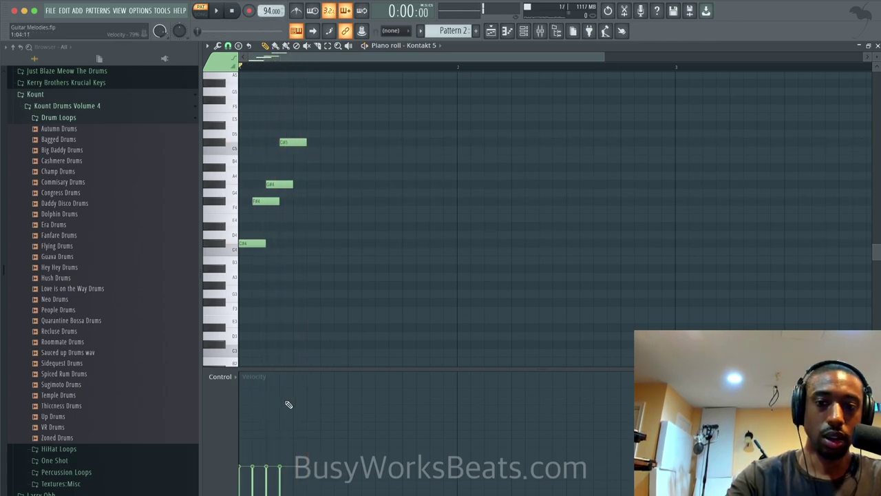
# - Raise the velocities of F#4, G#4 and C#5 in ascending steps above that of C#4, and play the result
pyautogui.click(259, 428)
pyautogui.click(269, 419)
pyautogui.click(281, 404)
pyautogui.press('space')
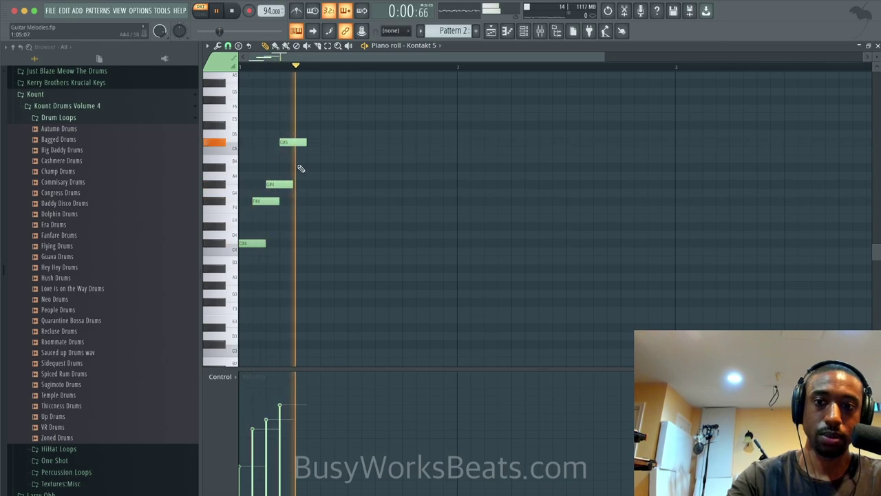
pyautogui.scroll(-2, 301, 169)
pyautogui.press('space')
# - Lengthen all four notes together to about five steps each and audition the pattern repeatedly
pyautogui.moveTo(275, 263); pyautogui.dragTo(252, 86)
pyautogui.moveTo(281, 142); pyautogui.dragTo(303, 143)
pyautogui.click(368, 199)
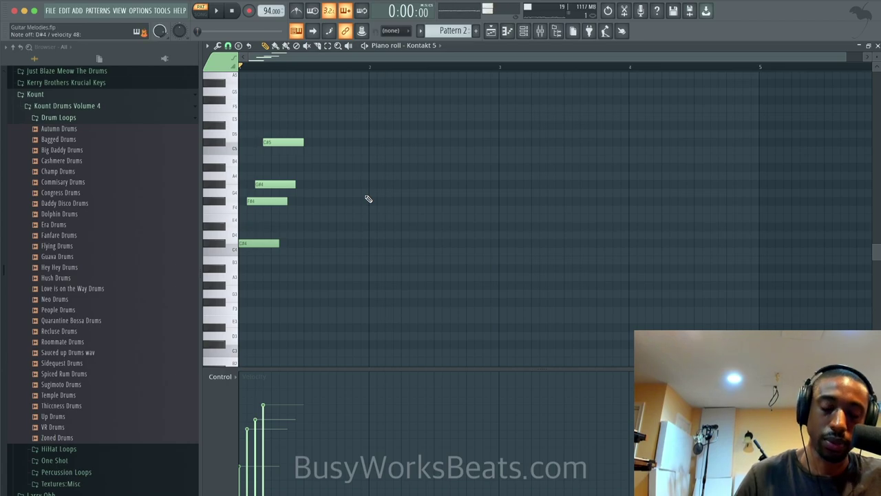
pyautogui.press('space')
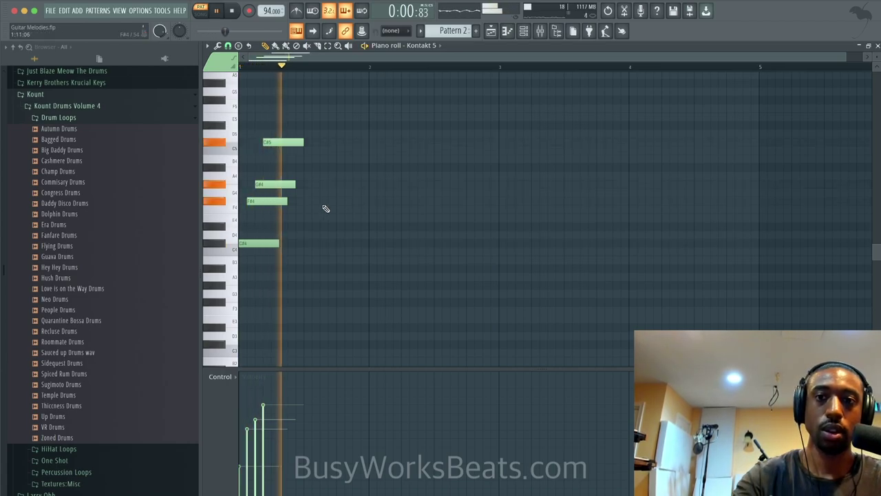
pyautogui.press('space')
pyautogui.press('space')
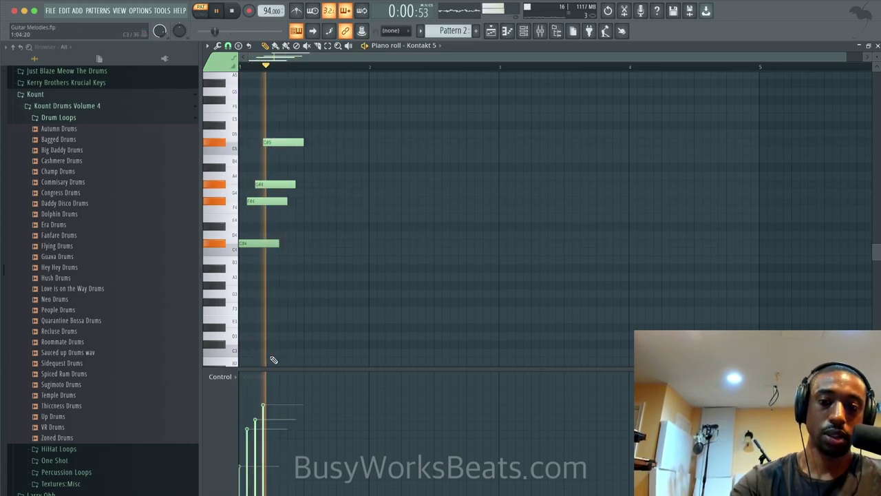
pyautogui.press('space')
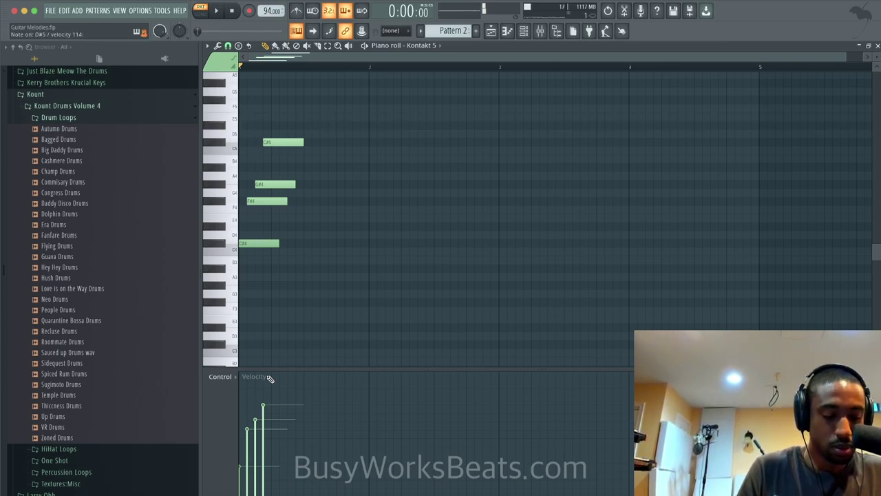
pyautogui.press('space')
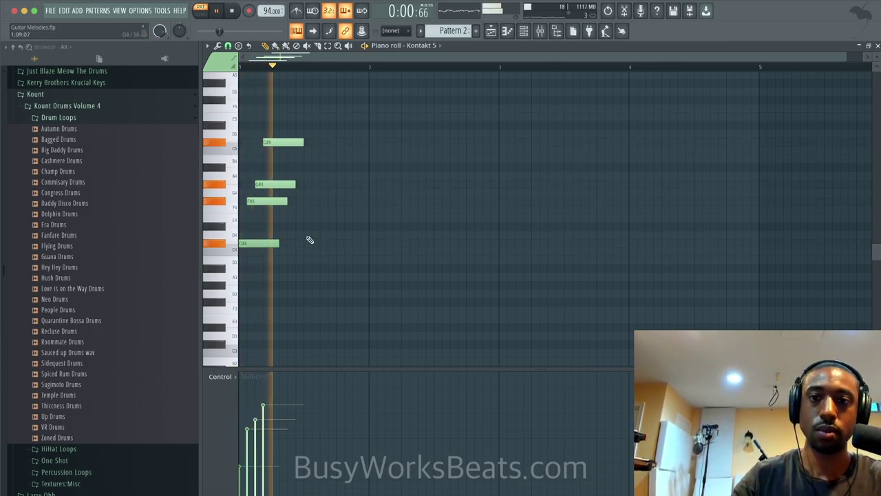
pyautogui.press('space')
# - Extend the four notes further to 13 steps each and play the pattern
pyautogui.moveTo(312, 122)
pyautogui.mouseDown()
pyautogui.moveTo(250, 264)
pyautogui.moveTo(356, 241)
pyautogui.moveTo(345, 241)
pyautogui.mouseUp()
pyautogui.press('space')
pyautogui.click(374, 244)
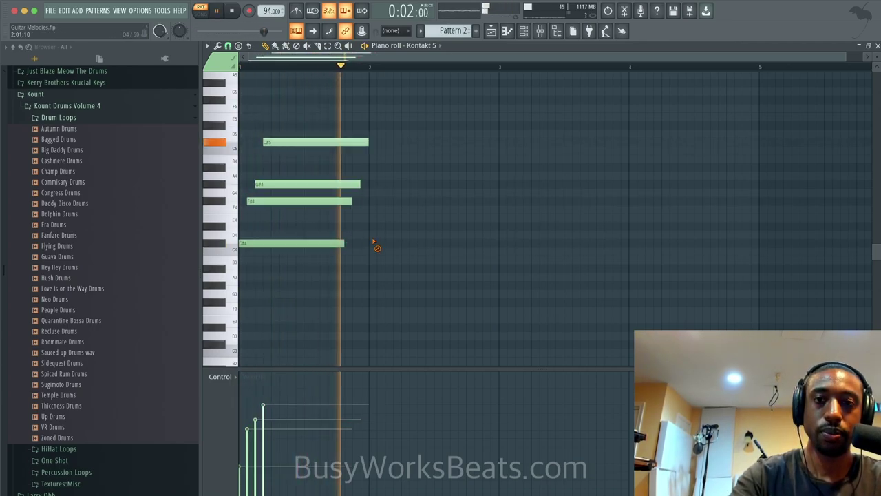
pyautogui.press('space')
# - Add a descending run of F#5, F5, C#5 and A#4, one step apart, from step 13 of bar 1
pyautogui.scroll(1, 367, 161)
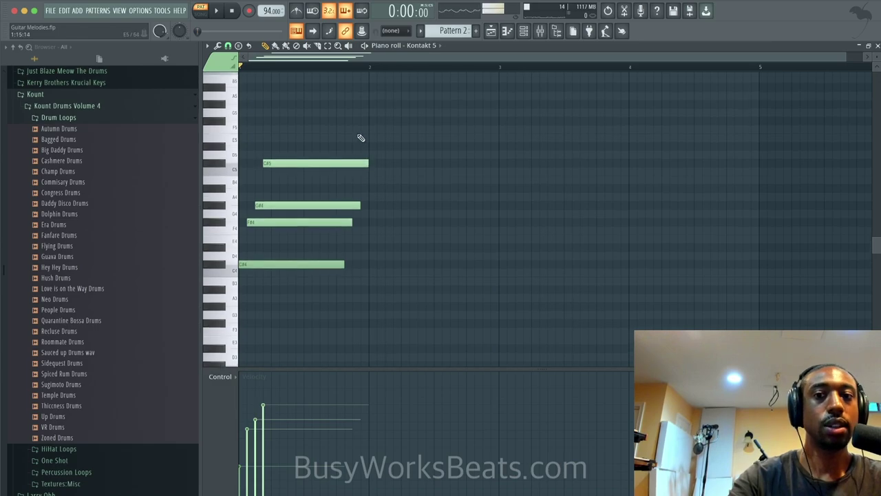
pyautogui.click(336, 121)
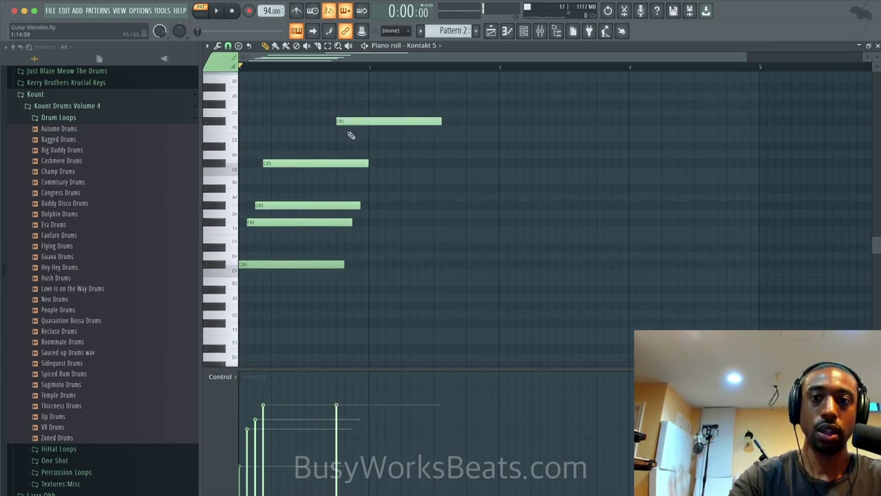
pyautogui.click(347, 130)
pyautogui.moveTo(352, 146); pyautogui.dragTo(353, 166)
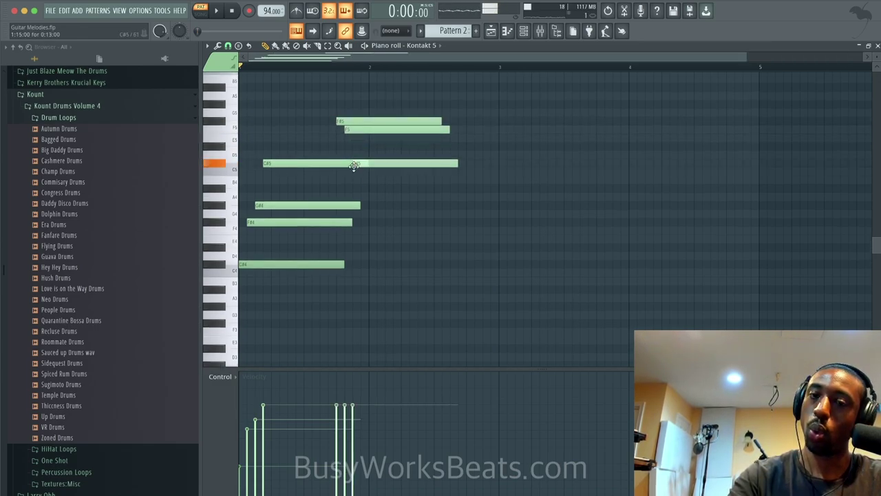
pyautogui.click(363, 190)
# - Shorten the four descending notes together to about three steps each and deselect them
pyautogui.moveTo(401, 209); pyautogui.dragTo(405, 73)
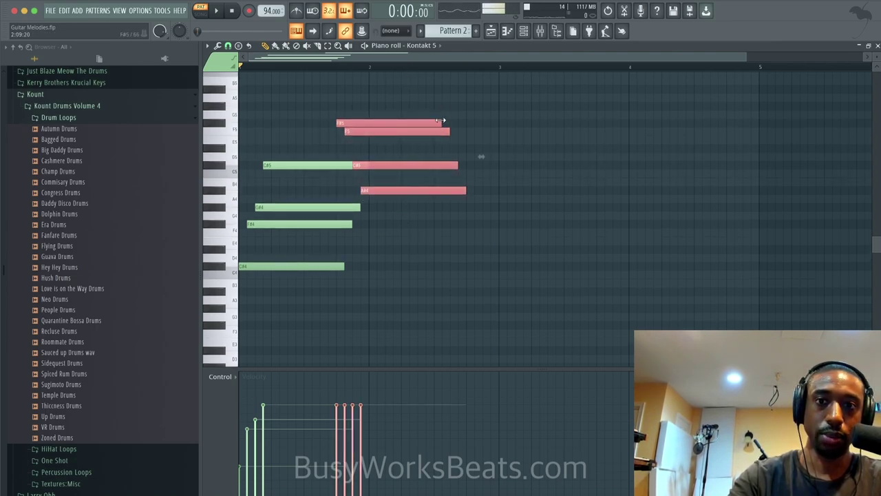
pyautogui.moveTo(440, 120); pyautogui.dragTo(360, 122)
pyautogui.click(315, 275)
# - Examine the intervals of the rising figure by selecting C#4 with F#4, F#4 with G#4, and the long C#5
pyautogui.moveTo(277, 303); pyautogui.dragTo(278, 230)
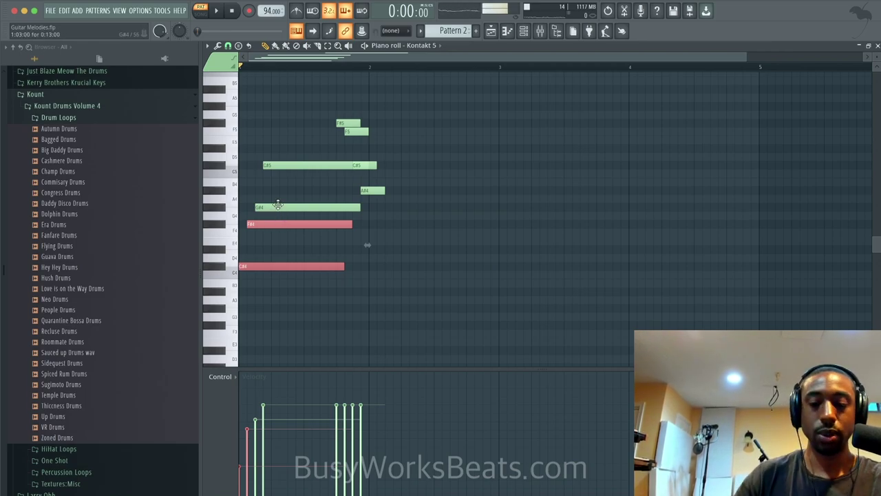
pyautogui.moveTo(277, 204); pyautogui.dragTo(282, 237)
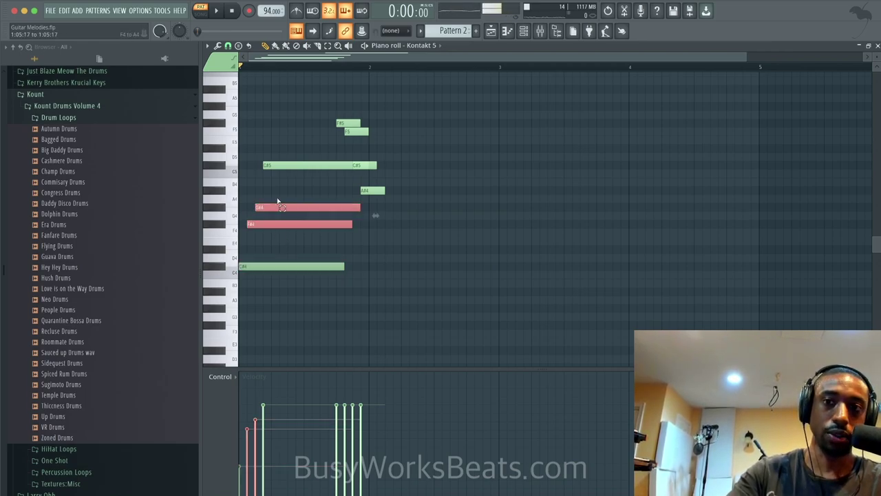
pyautogui.rightClick(274, 272)
pyautogui.moveTo(274, 277); pyautogui.dragTo(274, 215)
pyautogui.rightClick(274, 246)
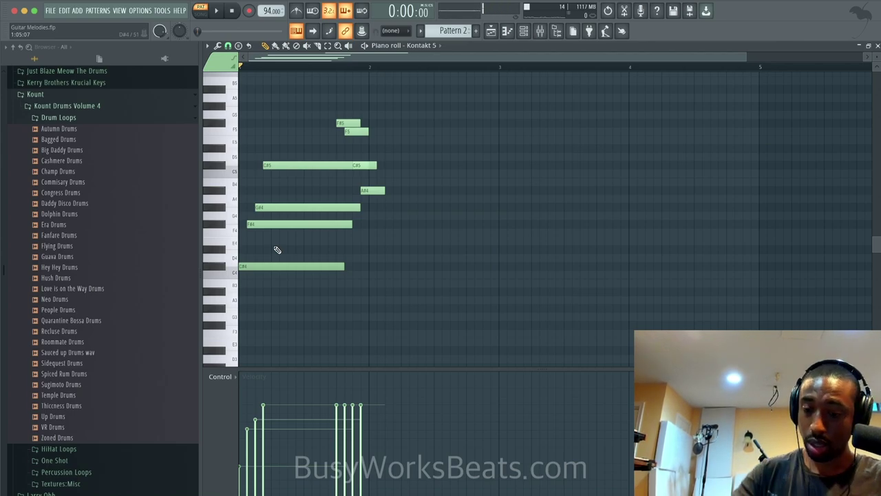
pyautogui.click(285, 166)
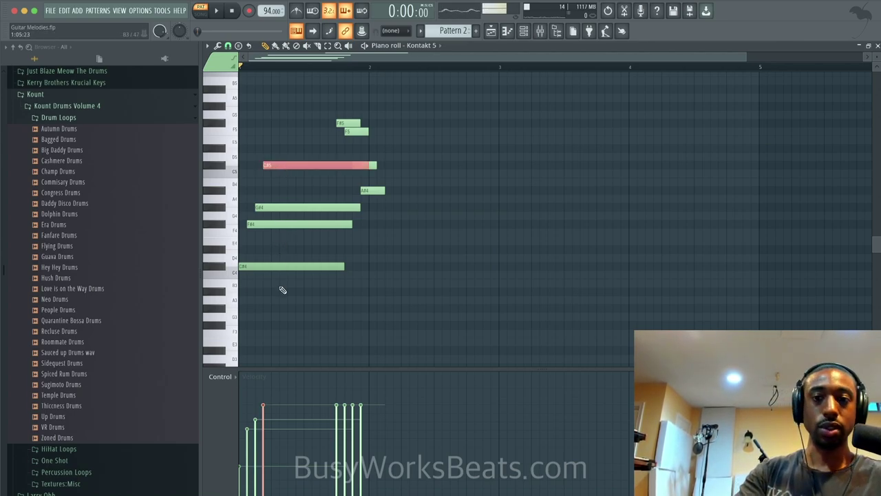
pyautogui.moveTo(281, 295); pyautogui.dragTo(283, 218)
pyautogui.keyDown('super'); pyautogui.click(289, 210); pyautogui.keyUp('super')
pyautogui.keyDown('super'); pyautogui.click(294, 167); pyautogui.keyUp('super')
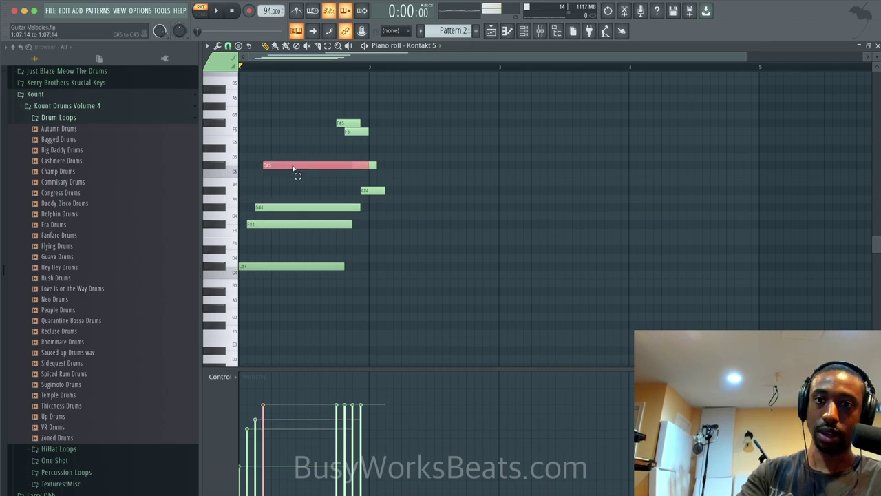
# - Shorten the long C#5 to nine steps and shift the descending run one step earlier, ending it on an F#4
pyautogui.press('super+space')
pyautogui.rightClick(296, 174)
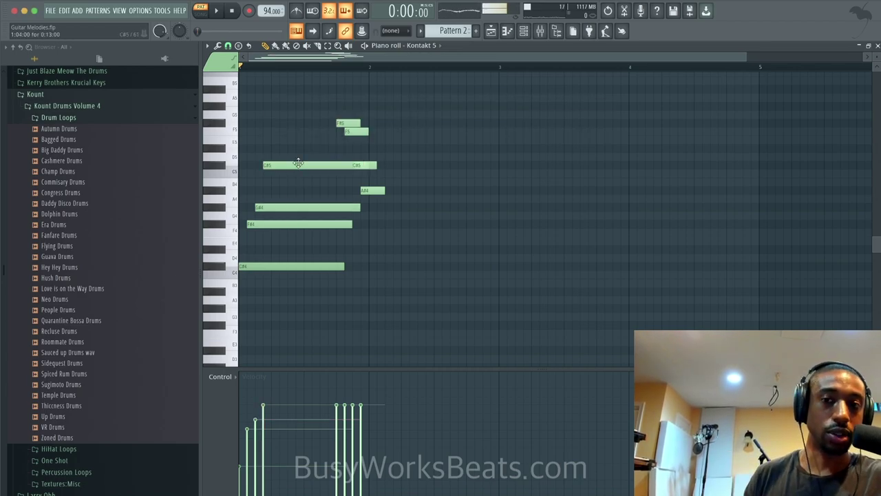
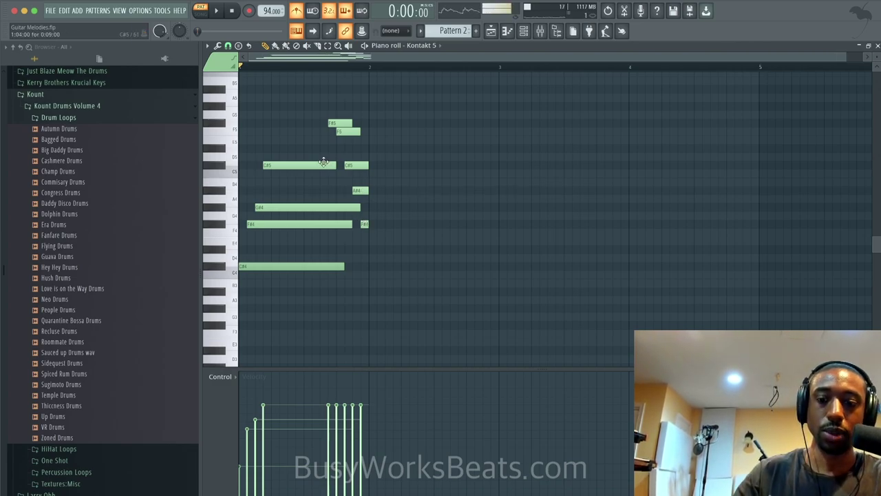
# - Copy the four-note rising figure to the start of bar 2, transposed three semitones down to A#3, D#4, F4 and A#4, and deselect it
pyautogui.moveTo(305, 128); pyautogui.dragTo(306, 303)
pyautogui.moveTo(296, 166); pyautogui.dragTo(426, 197)
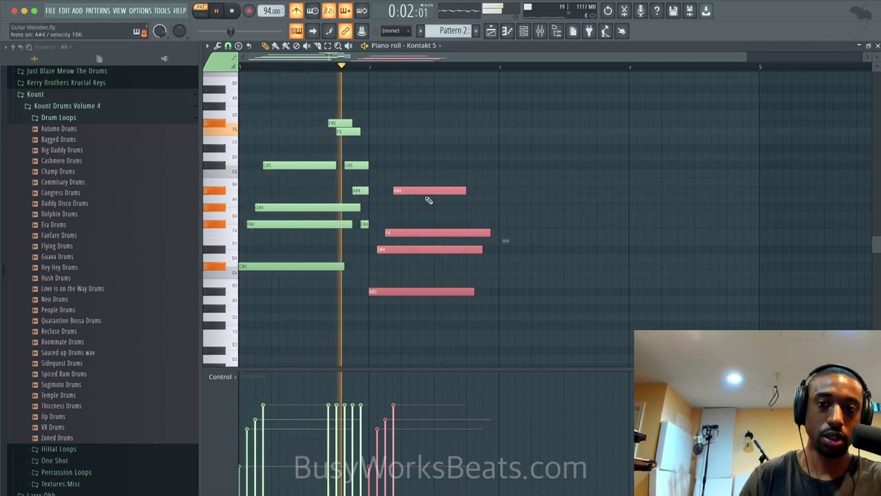
pyautogui.press('space')
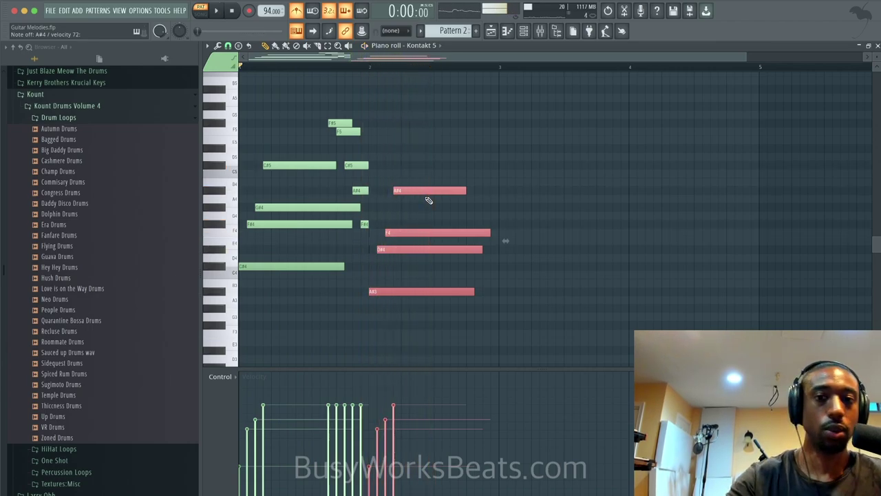
pyautogui.click(427, 204)
# - Play the pattern, turn off the metronome and lower the velocities of the descending notes following the F#5 in bar 1
pyautogui.press('space')
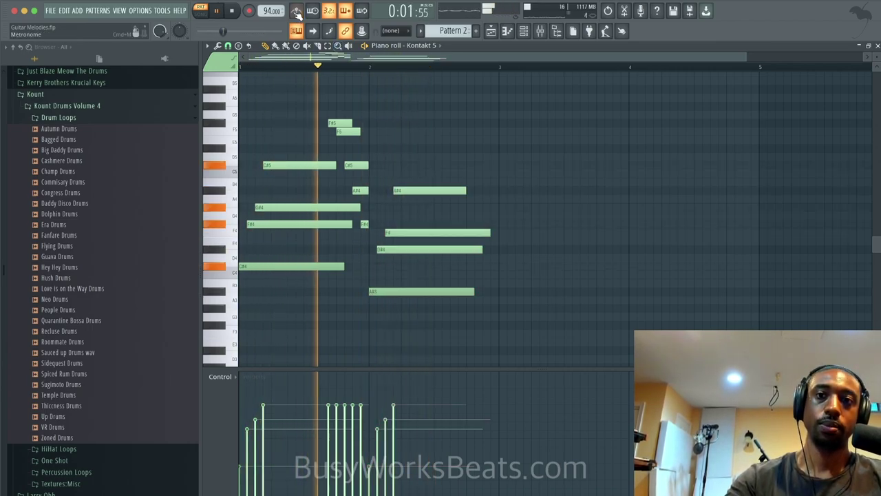
pyautogui.press('space')
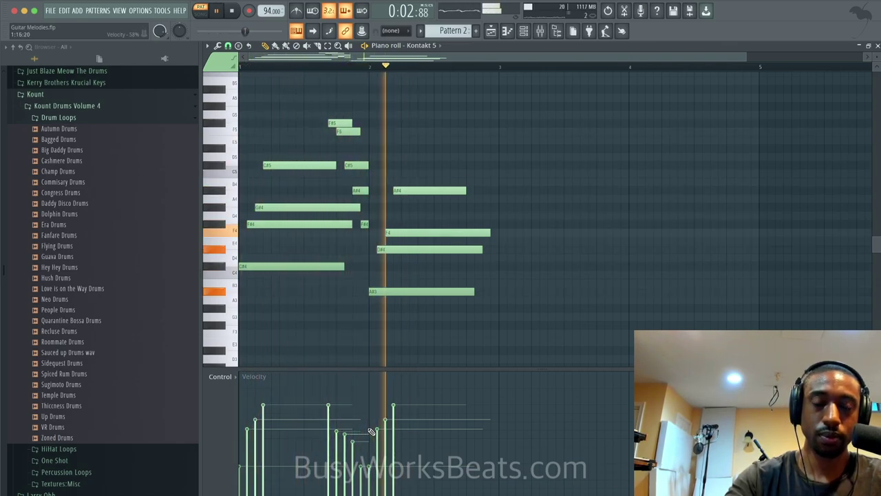
pyautogui.press('space')
# - Lower the first note of bar 2 to F3, playing the pattern to check the pitch
pyautogui.moveTo(407, 260); pyautogui.dragTo(425, 199)
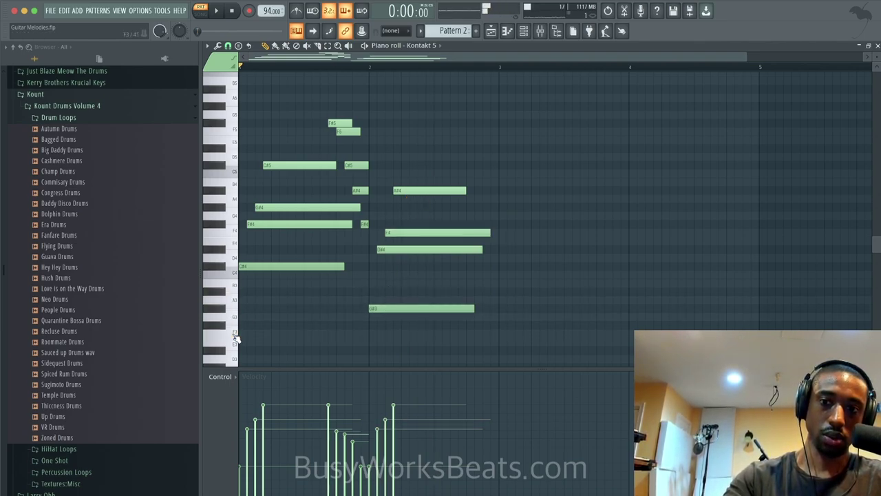
pyautogui.press('space')
pyautogui.moveTo(399, 310); pyautogui.dragTo(393, 336)
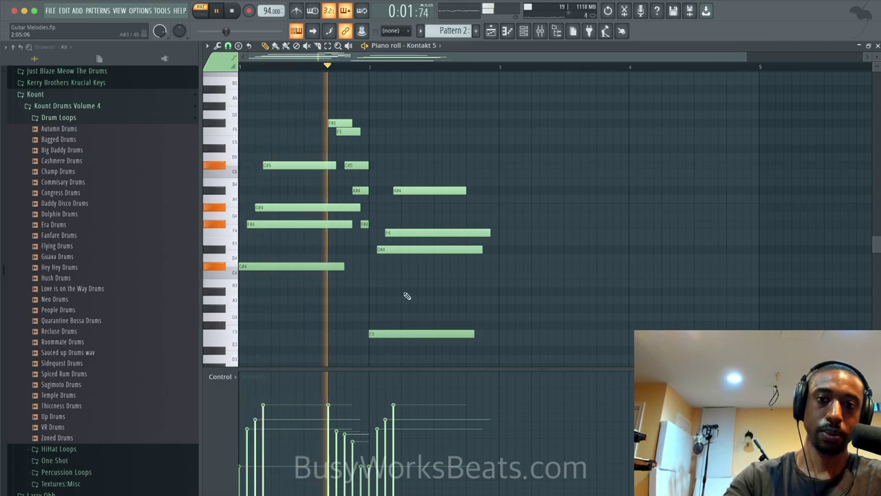
pyautogui.press('space')
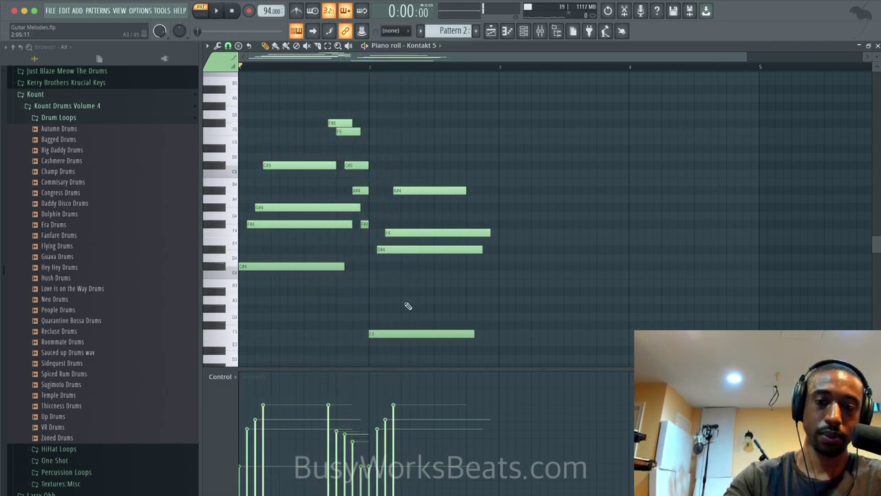
pyautogui.moveTo(406, 312); pyautogui.dragTo(385, 339)
# - Raise the velocity of the F3 at the start of bar 2 and shorten the note to about four steps
pyautogui.press('space')
pyautogui.click(369, 421)
pyautogui.rightClick(392, 355)
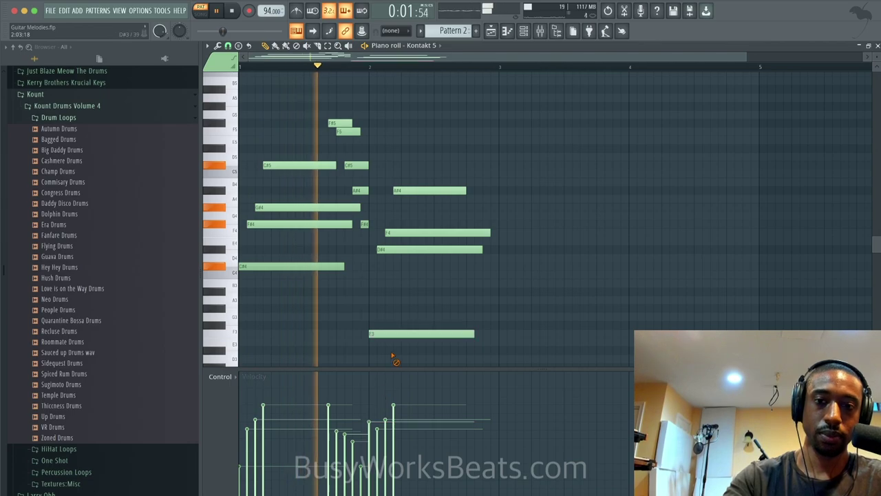
pyautogui.press('space')
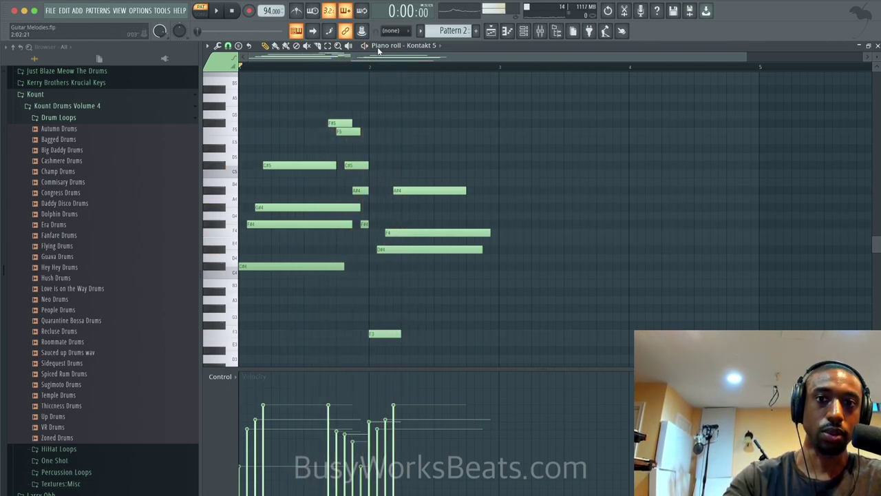
# - Extend the F3 to six steps, follow it with a five-step F#3, and end bar 2 with two-step C#4 and C4 notes
pyautogui.click(371, 66)
pyautogui.press('space')
pyautogui.press('space')
pyautogui.moveTo(418, 313); pyautogui.dragTo(418, 335)
pyautogui.press('space')
pyautogui.press('space')
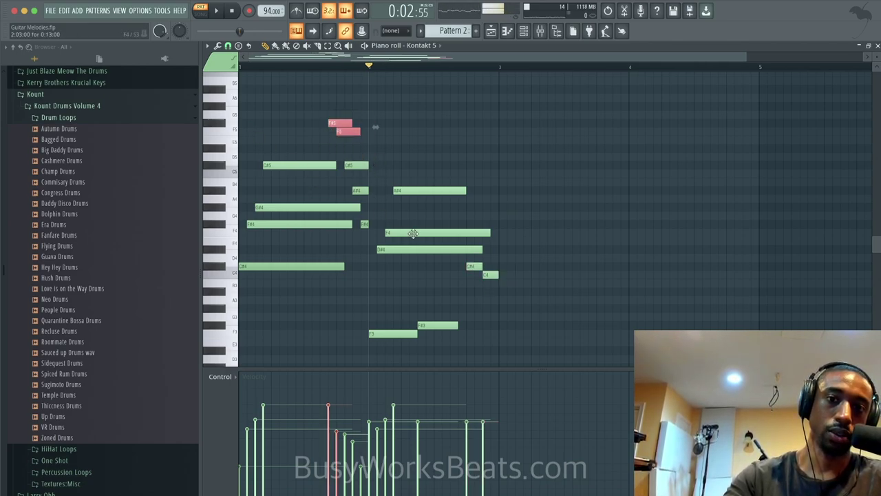
# - Play the pattern and compare the rising figures of bars 1 and 2 by selecting their notes
pyautogui.moveTo(488, 297); pyautogui.dragTo(490, 296)
pyautogui.press('space')
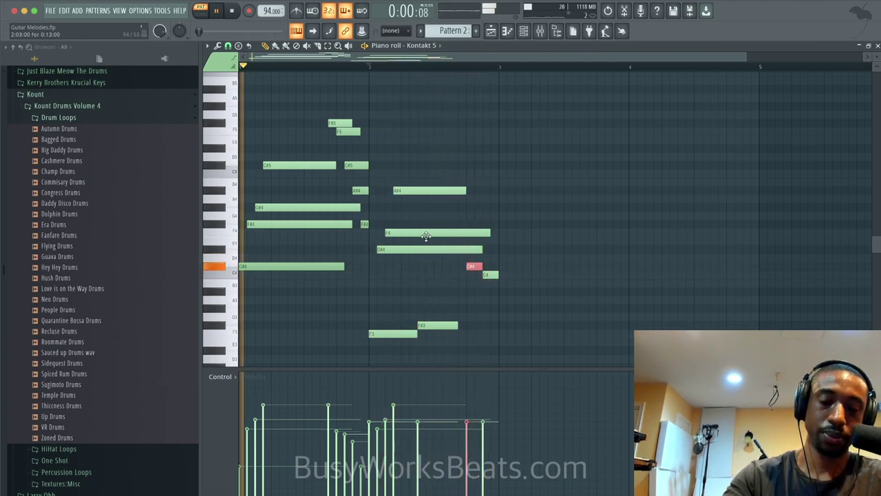
pyautogui.keyDown('ctrl'); pyautogui.click(383, 213); pyautogui.keyUp('ctrl')
pyautogui.press('space')
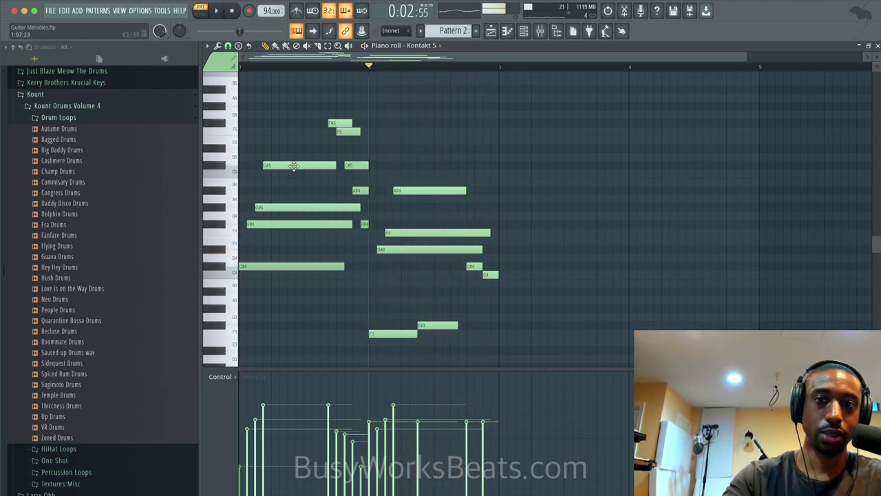
pyautogui.moveTo(293, 157); pyautogui.dragTo(293, 304)
pyautogui.moveTo(439, 155); pyautogui.dragTo(413, 305)
pyautogui.keyDown('ctrl'); pyautogui.click(413, 305); pyautogui.keyUp('ctrl')
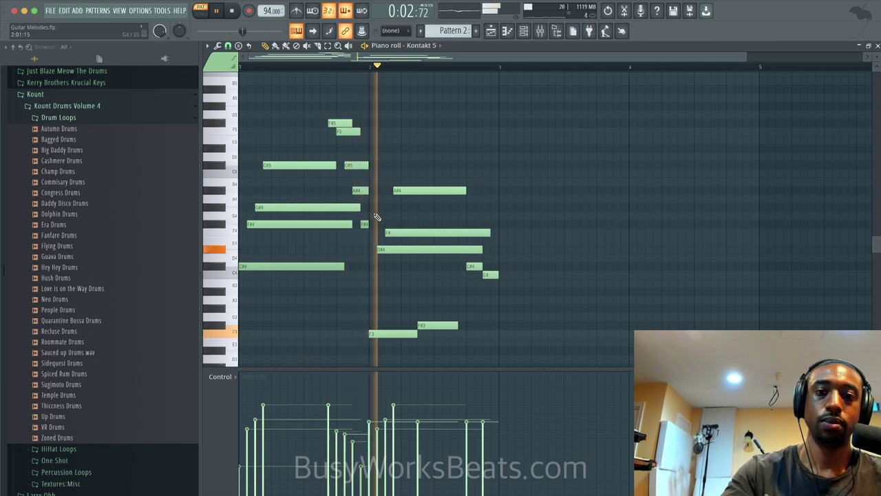
# - Extend the F#3 to the end of bar 2 and add F5, F#5, F5, C#5, D5 and A#4 as a closing run
pyautogui.moveTo(463, 324); pyautogui.dragTo(502, 325)
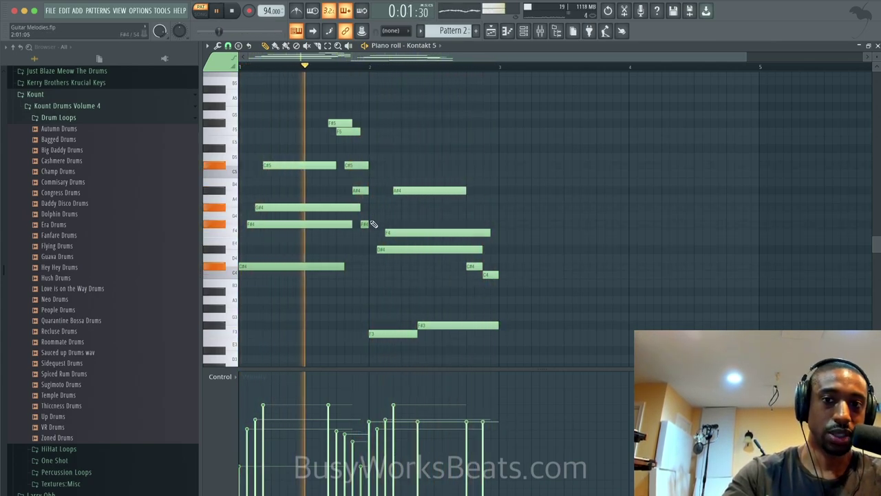
pyautogui.moveTo(370, 226); pyautogui.dragTo(359, 187)
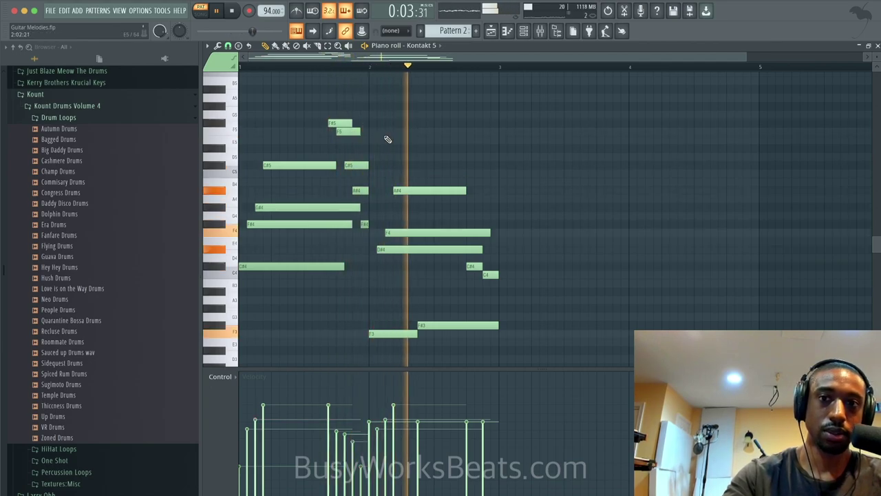
pyautogui.moveTo(340, 115); pyautogui.dragTo(370, 199)
pyautogui.press('space')
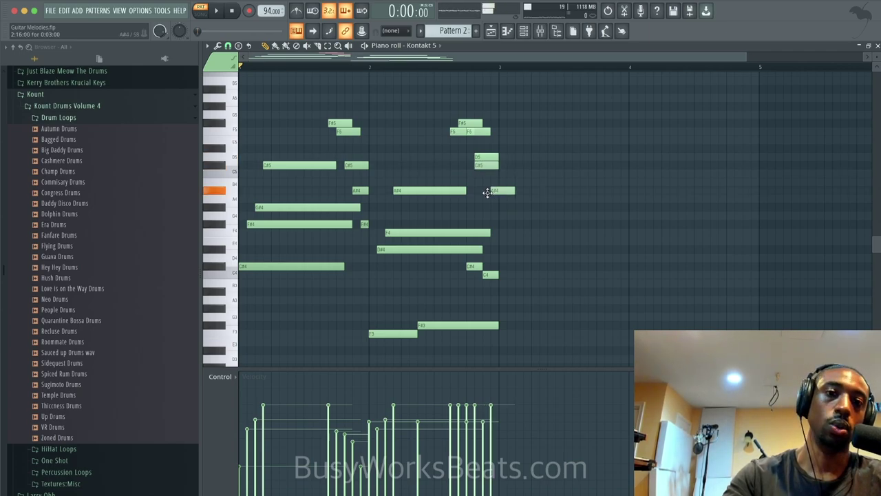
# - Remove the D5 from bar 2's closing run and trim the last A#4 to the end of the bar
pyautogui.press('space')
pyautogui.moveTo(513, 202); pyautogui.dragTo(485, 112)
pyautogui.hotkey('ctrl', 'd')
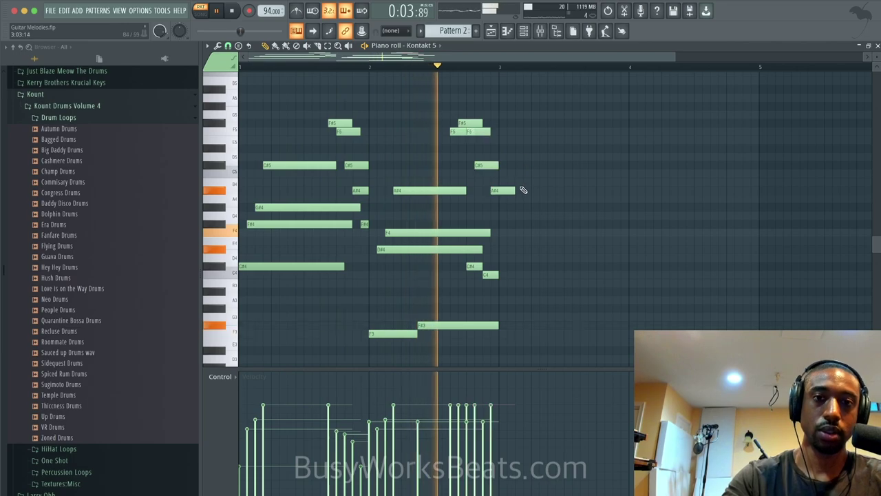
pyautogui.moveTo(523, 190); pyautogui.dragTo(498, 191)
pyautogui.press('space')
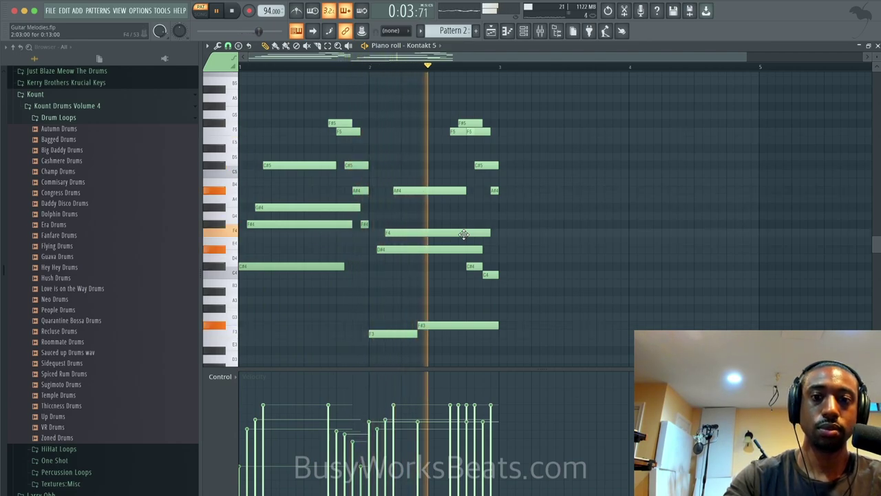
# - Examine the note relationships by selecting F3 with F4, the long F#4 and the F#3 between playbacks
pyautogui.press('space')
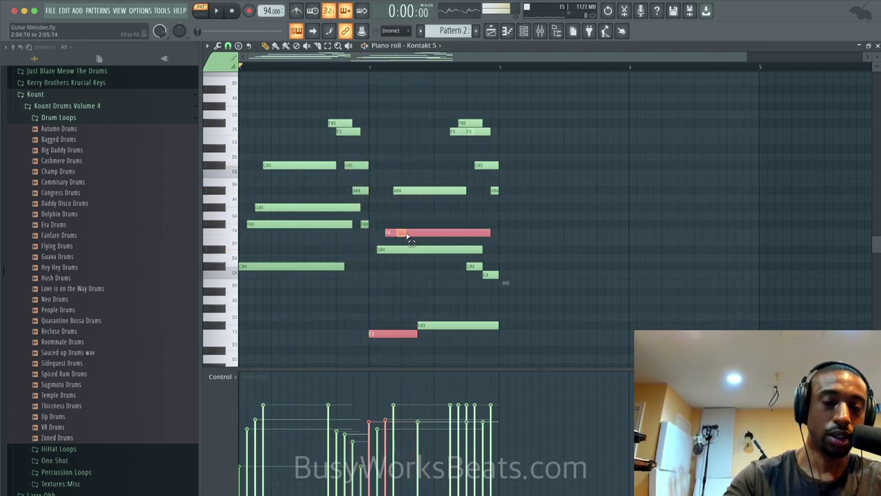
pyautogui.click(402, 253)
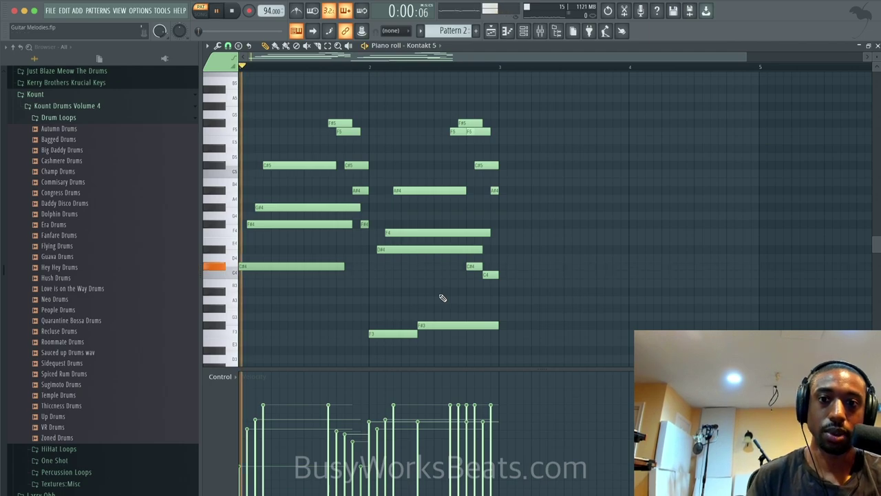
pyautogui.click(284, 224)
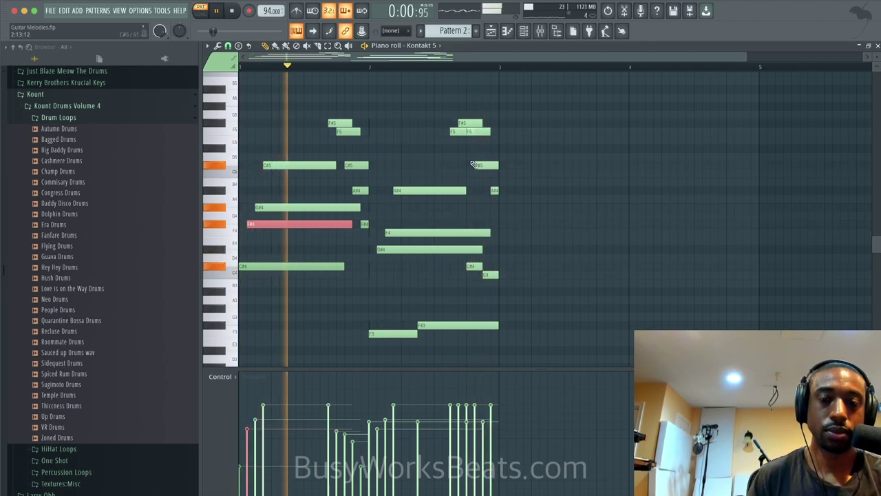
pyautogui.keyDown('ctrl'); pyautogui.click(448, 165); pyautogui.keyUp('ctrl')
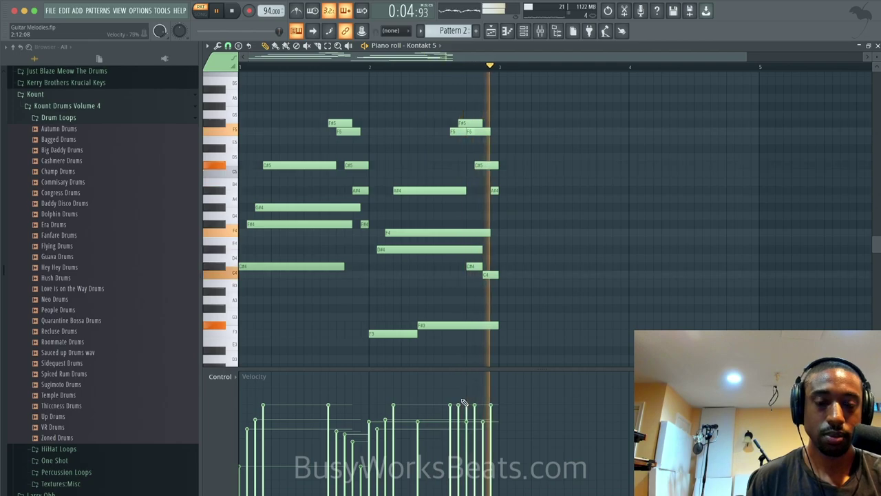
pyautogui.press('space')
pyautogui.press('space')
pyautogui.press('space')
pyautogui.moveTo(518, 354); pyautogui.dragTo(426, 242)
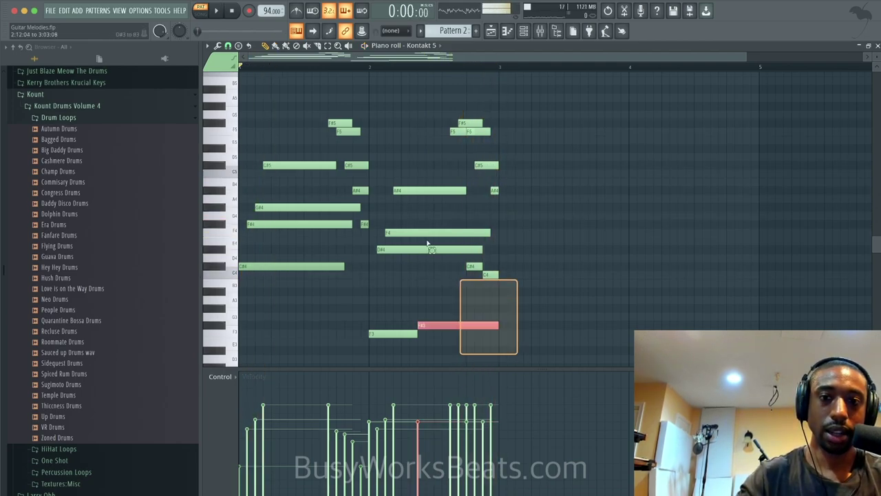
# - Copy the whole two-bar melody to bars 3 and 4 and play it from just before bar 3
pyautogui.hotkey('ctrl', 'a')
pyautogui.scroll(2, 426, 245)
pyautogui.moveTo(252, 289); pyautogui.dragTo(508, 290)
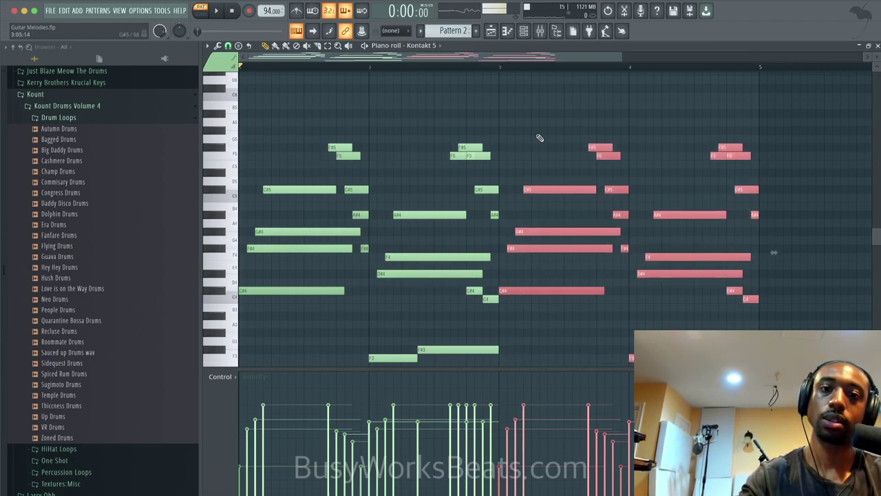
pyautogui.click(493, 68)
pyautogui.press('space')
pyautogui.hscroll(2, 682, 137)
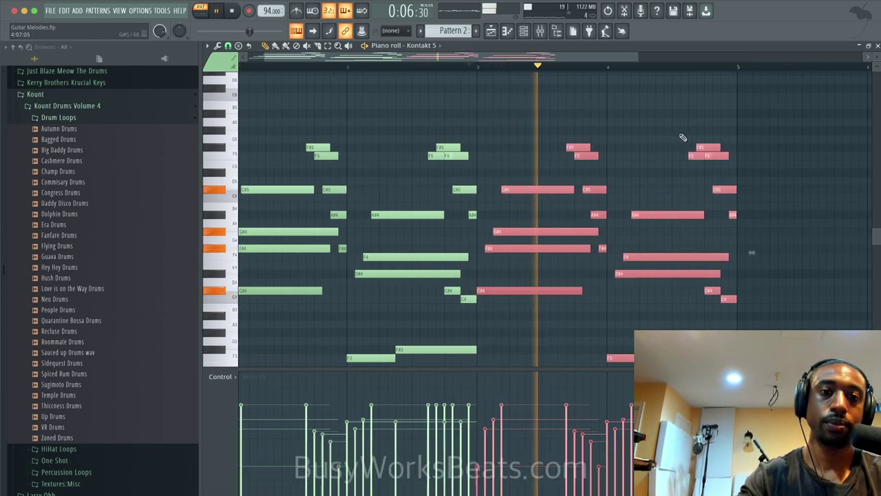
# - Insert a G#5 before bar 3's descending run, with the run one step later and its closing F#4 removed, and play it back
pyautogui.hotkey('ctrl', 'd')
pyautogui.press('space')
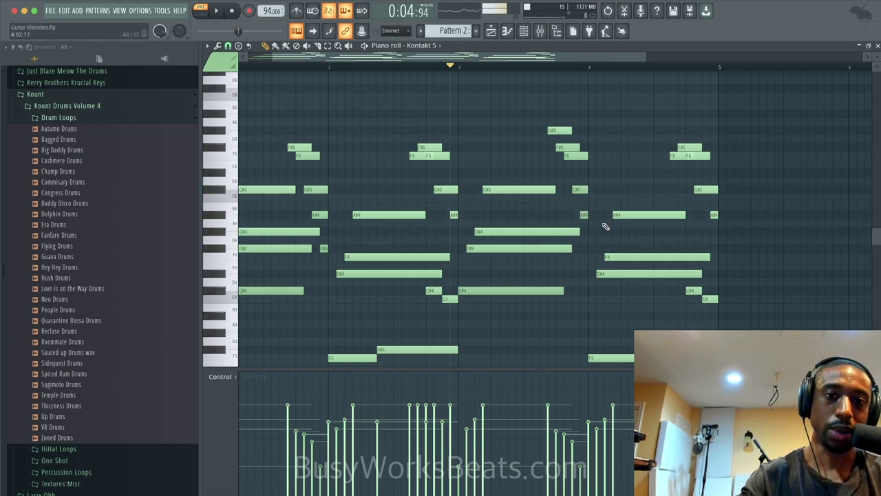
pyautogui.press('space')
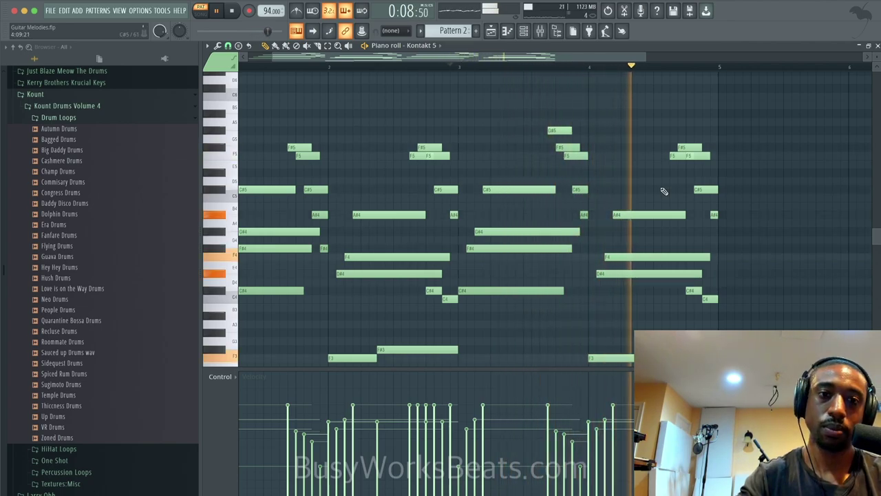
# - Raise the second F5 of bar 4's closing run to G#5 and play the pattern
pyautogui.press('space')
pyautogui.moveTo(702, 154); pyautogui.dragTo(702, 136)
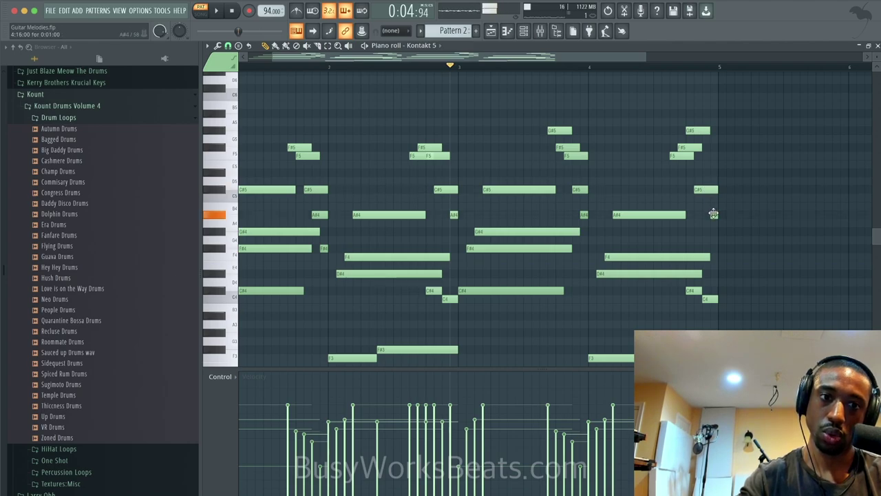
pyautogui.press('space')
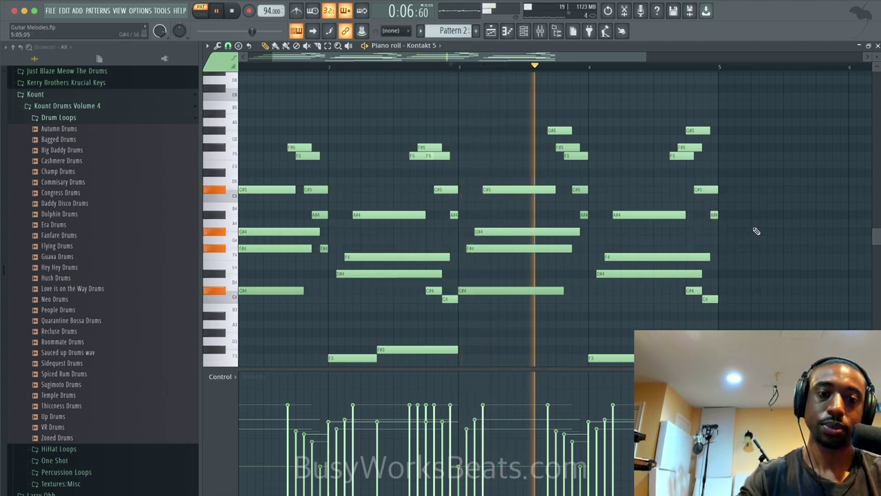
pyautogui.scroll(-2, 754, 231)
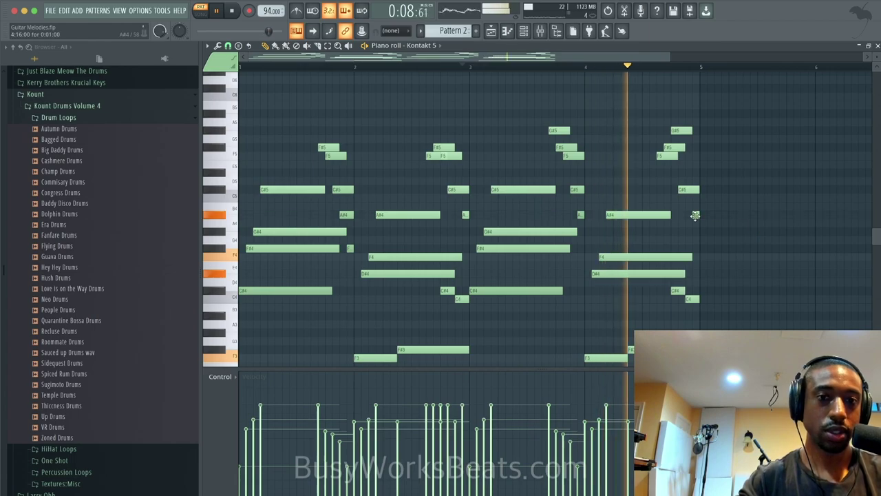
pyautogui.click(695, 215)
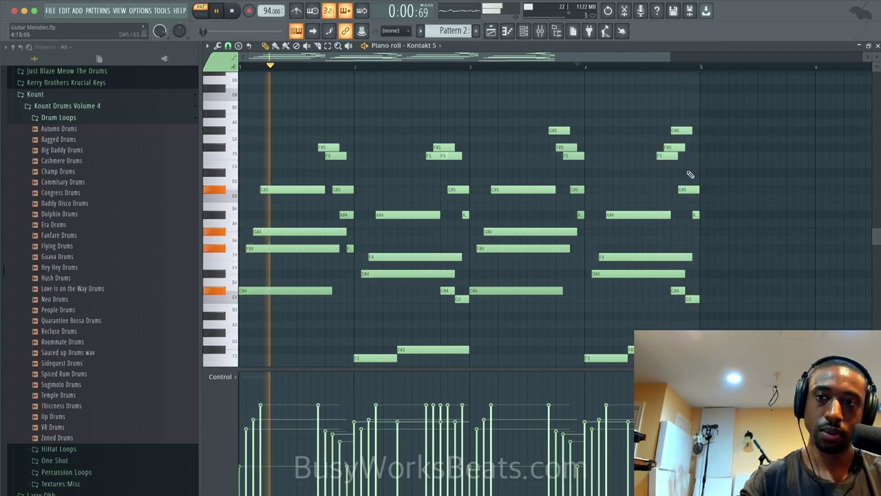
# - Save the project while the four-bar melody plays
pyautogui.scroll(-2, 695, 151)
pyautogui.hotkey('ctrl', 's')
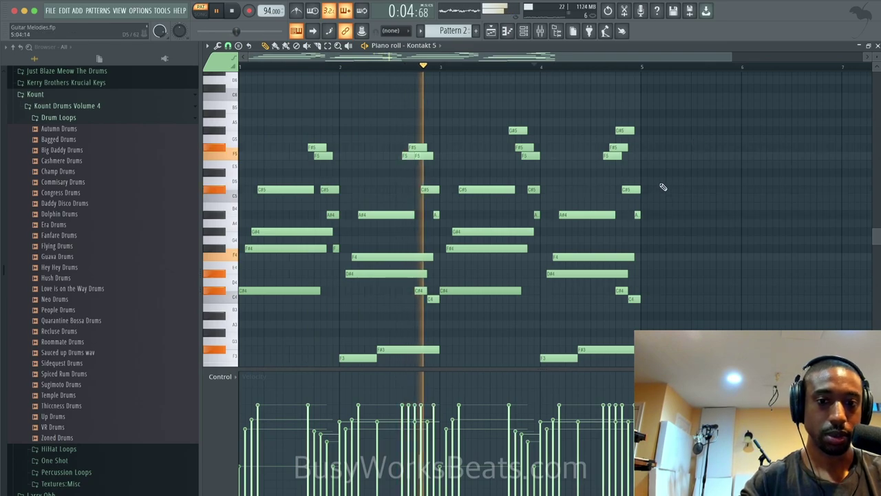
pyautogui.scroll(-2, 607, 209)
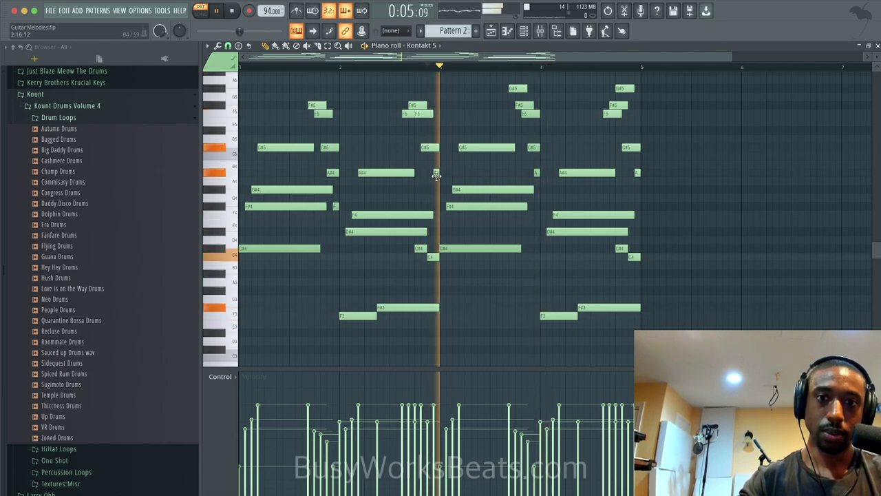
# - Add an A#3 bass note at the start of bar 3 and an F3 after it, extending the F3 almost to the bar's end
pyautogui.press('space')
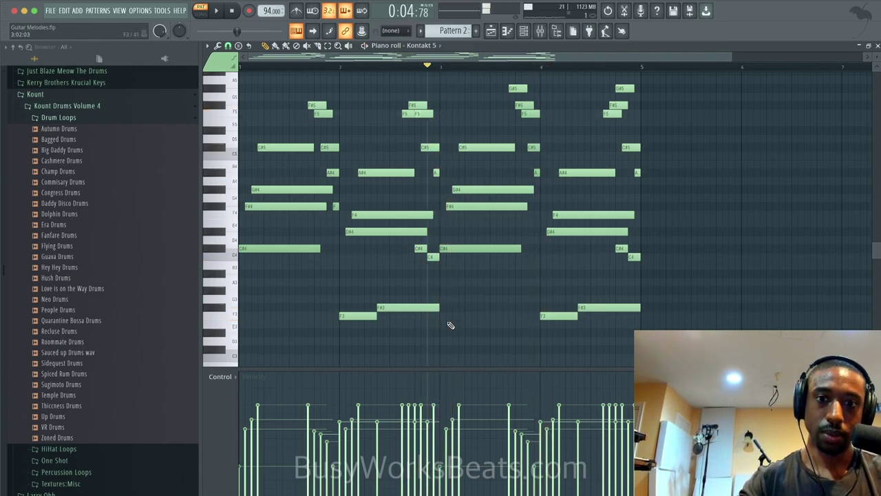
pyautogui.moveTo(441, 271); pyautogui.dragTo(441, 273)
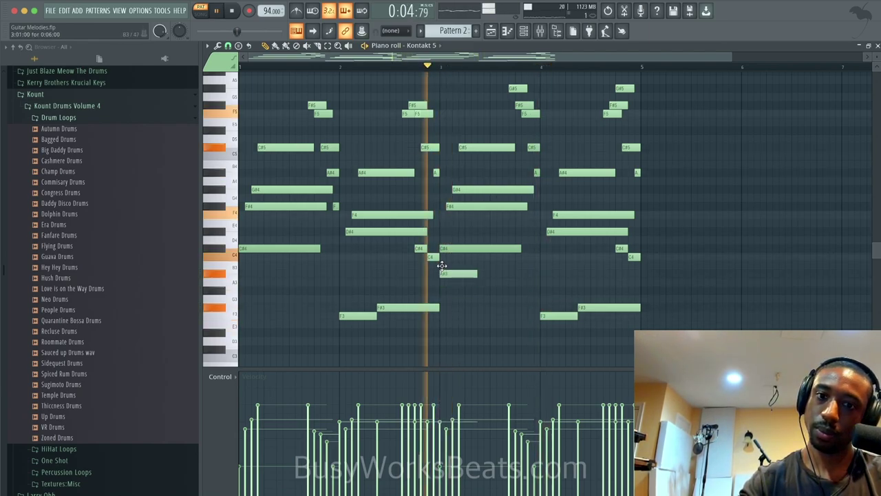
pyautogui.press('space')
pyautogui.press('space')
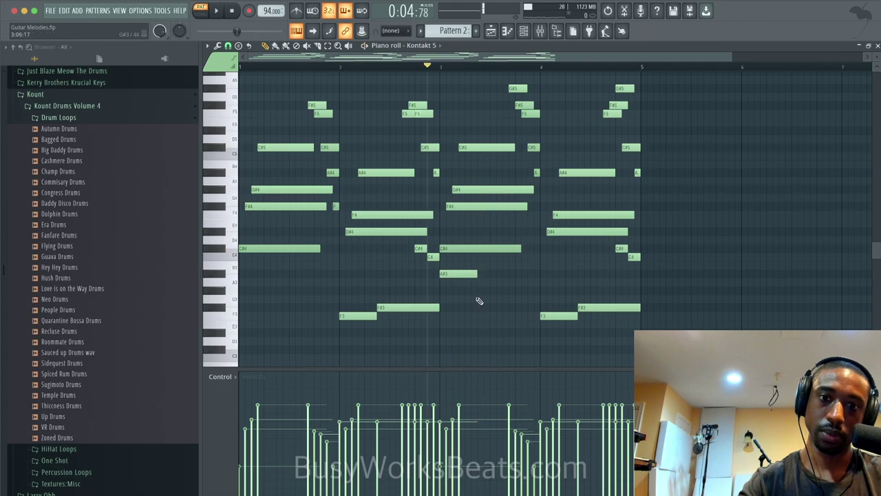
pyautogui.press('space')
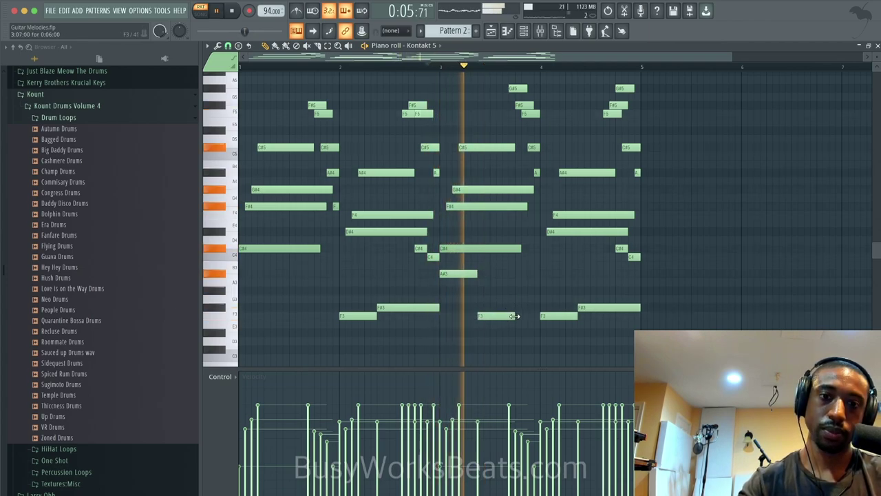
pyautogui.moveTo(515, 315); pyautogui.dragTo(535, 315)
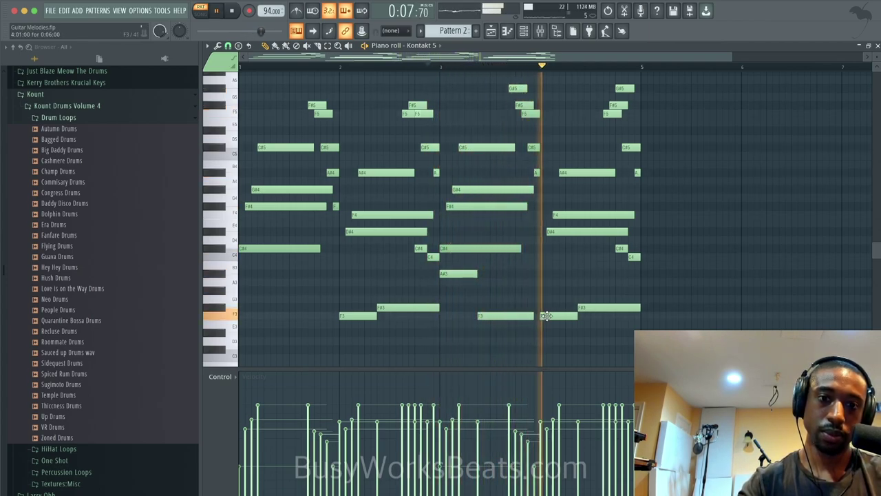
# - Raise bar 4's two bass notes to F#3 and A#3, and lengthen bar 3's F3 to the end of the bar
pyautogui.press('space')
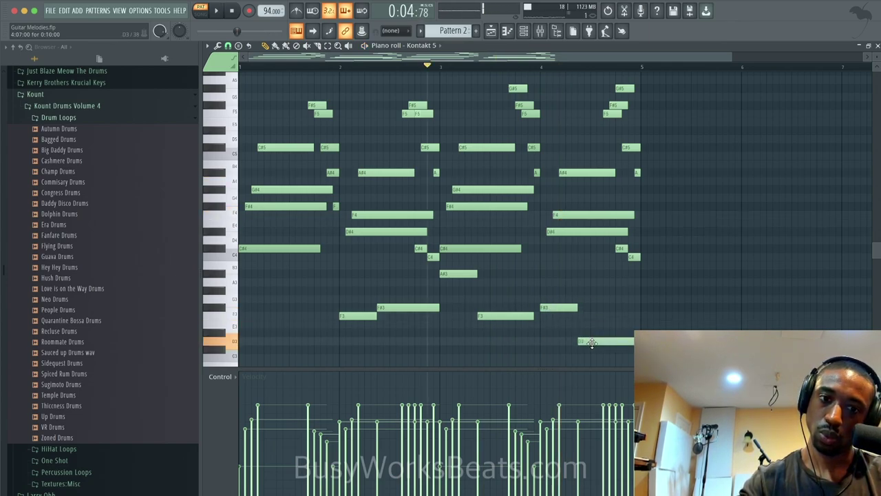
pyautogui.press('space')
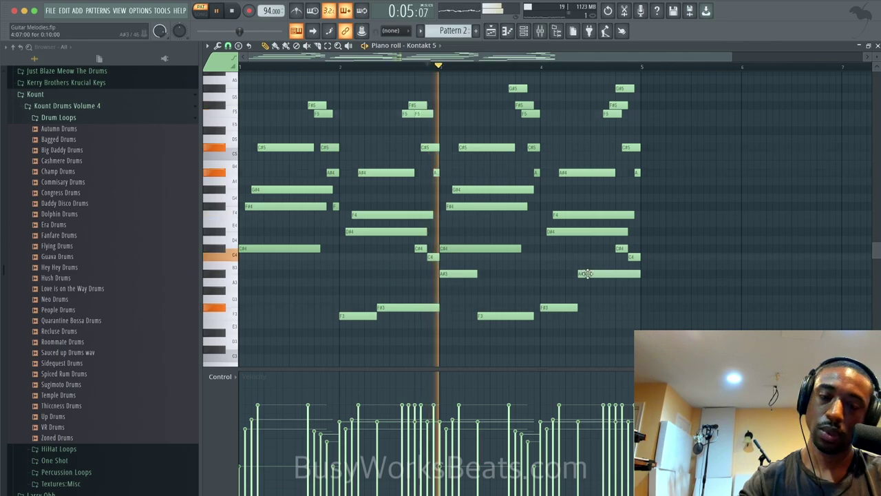
pyautogui.moveTo(535, 316); pyautogui.dragTo(541, 316)
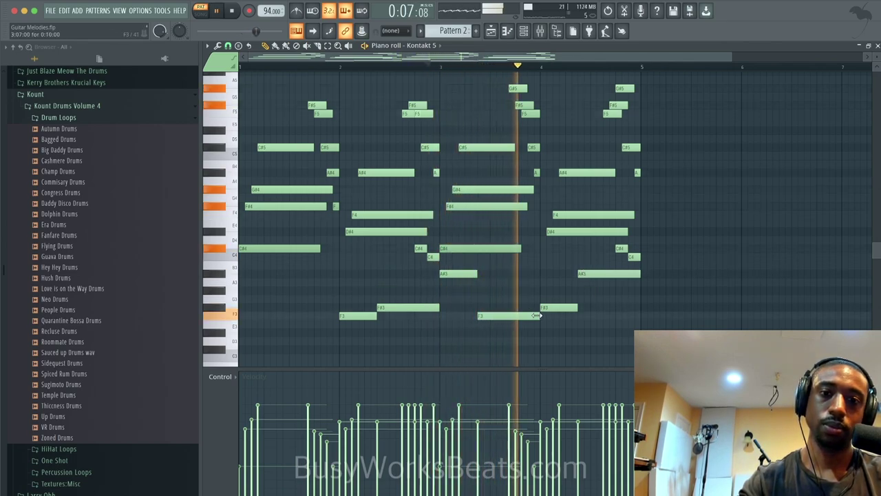
# - Lower bar 4's second bass note to G#3 and save the project while the pattern plays
pyautogui.press('space')
pyautogui.moveTo(592, 274); pyautogui.dragTo(591, 285)
pyautogui.press('space')
pyautogui.click(592, 292)
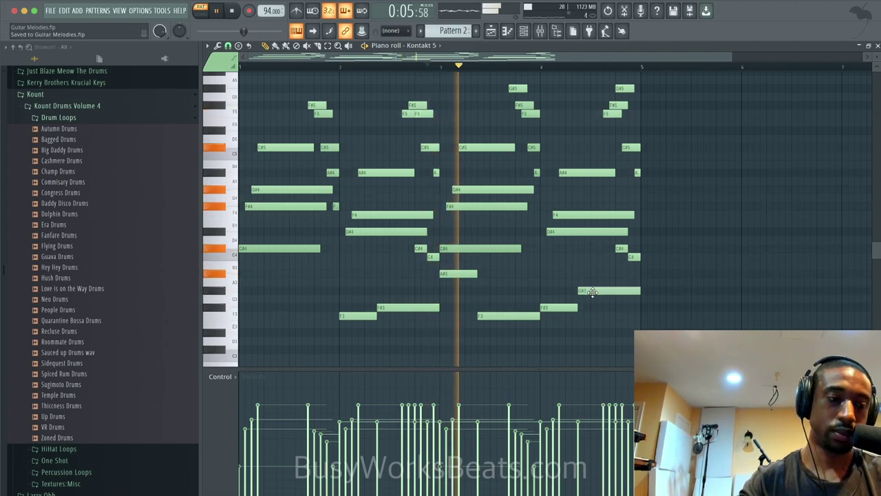
# - Shorten bar 4's G#3 bass note to six steps, and highlight the F3, F#3 and G#3 bass notes before clearing the selection
pyautogui.moveTo(573, 301); pyautogui.dragTo(551, 317)
pyautogui.keyDown('ctrl'); pyautogui.click(570, 349); pyautogui.keyUp('ctrl')
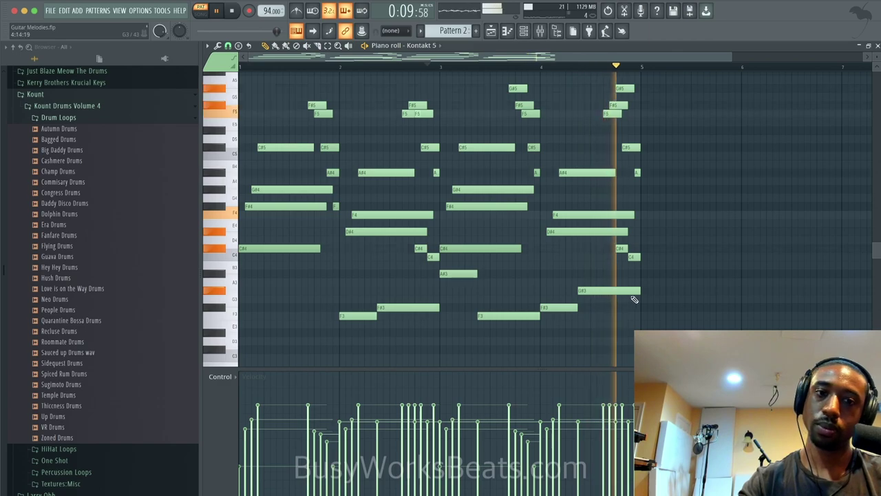
pyautogui.moveTo(640, 289)
pyautogui.mouseDown()
pyautogui.moveTo(508, 323)
pyautogui.moveTo(374, 321)
pyautogui.mouseUp()
pyautogui.press('space')
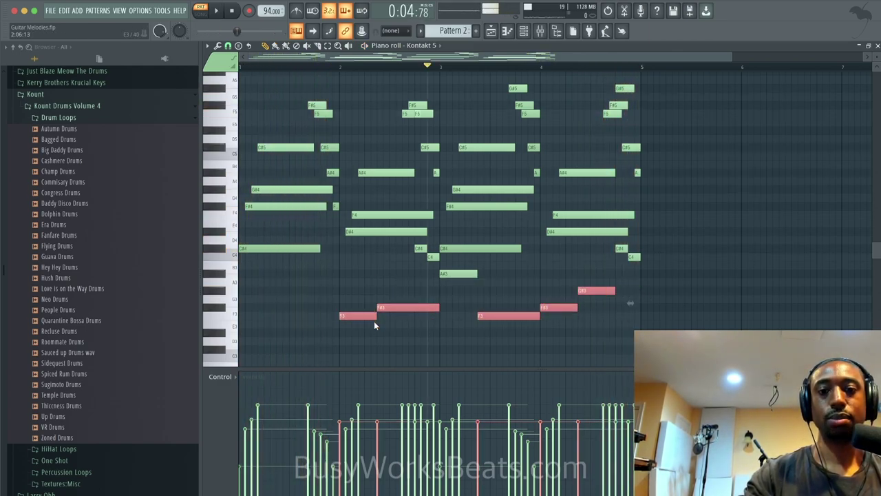
pyautogui.keyDown('ctrl'); pyautogui.click(382, 340); pyautogui.keyUp('ctrl')
pyautogui.press('space')
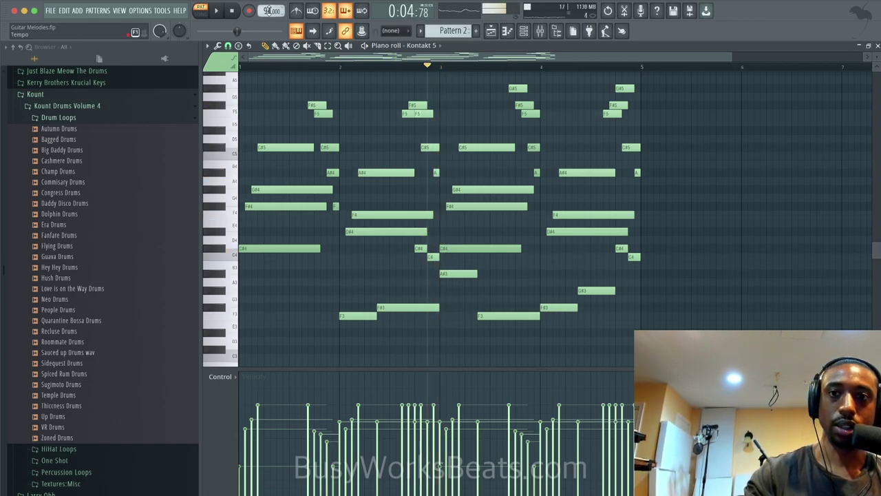
# - Return playback to the start and listen to the four-bar pattern from the beginning
pyautogui.click(234, 13)
pyautogui.press('space')
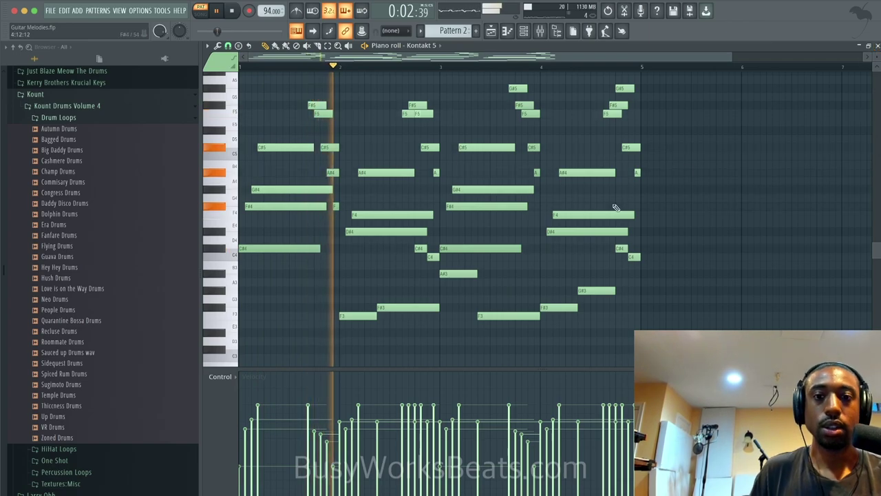
pyautogui.press('space')
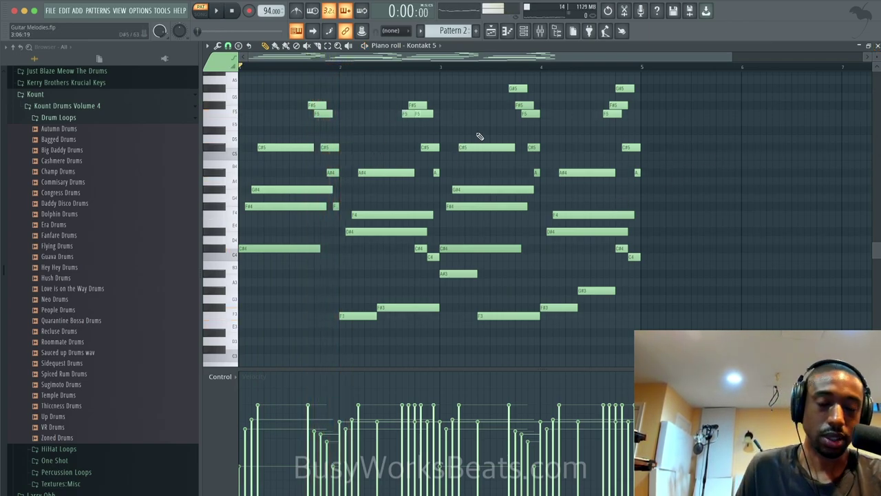
pyautogui.press('space')
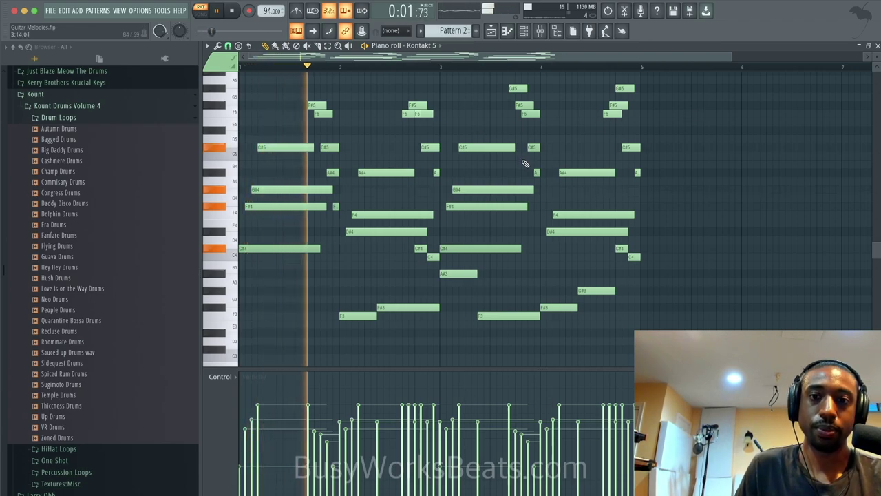
pyautogui.press('space')
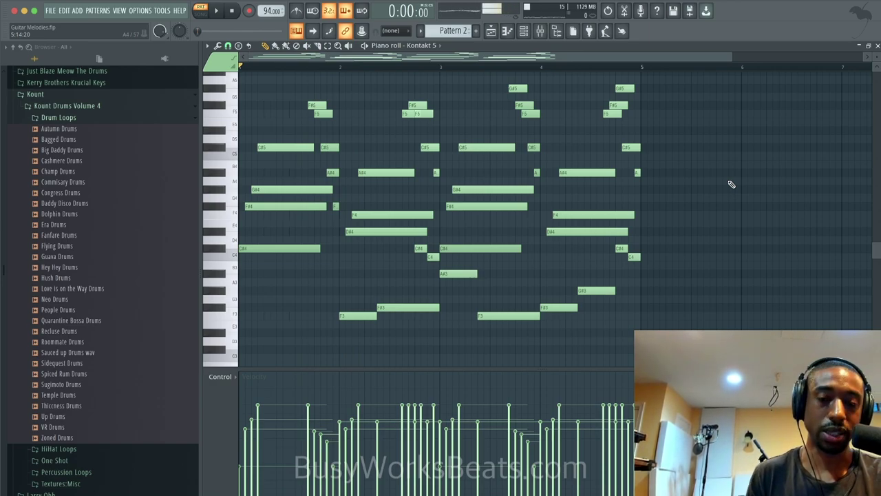
pyautogui.press('space')
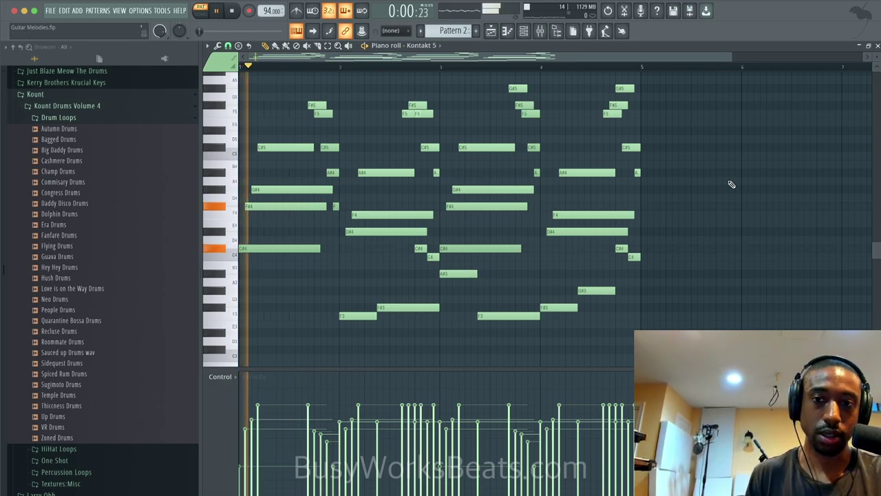
# - Close the piano roll and bring up the effects console of Shreddage 3 Stratus FREE in Kontakt
pyautogui.click(877, 46)
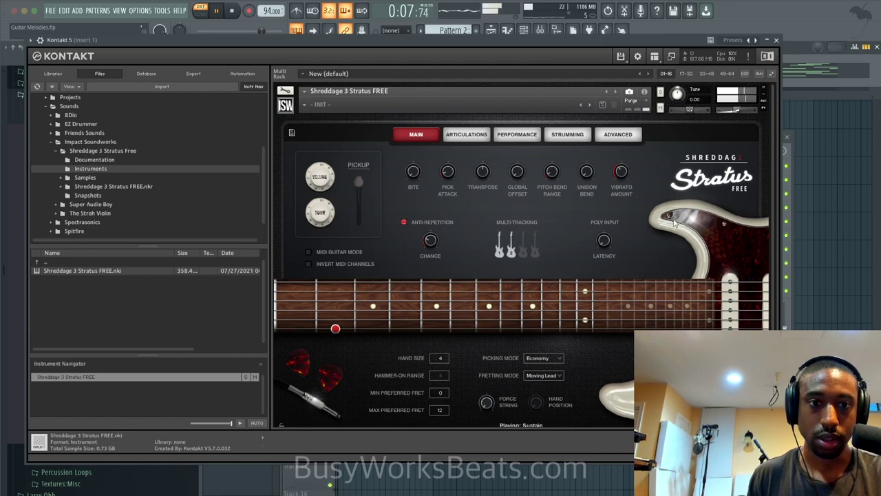
pyautogui.scroll(-2, 775, 238)
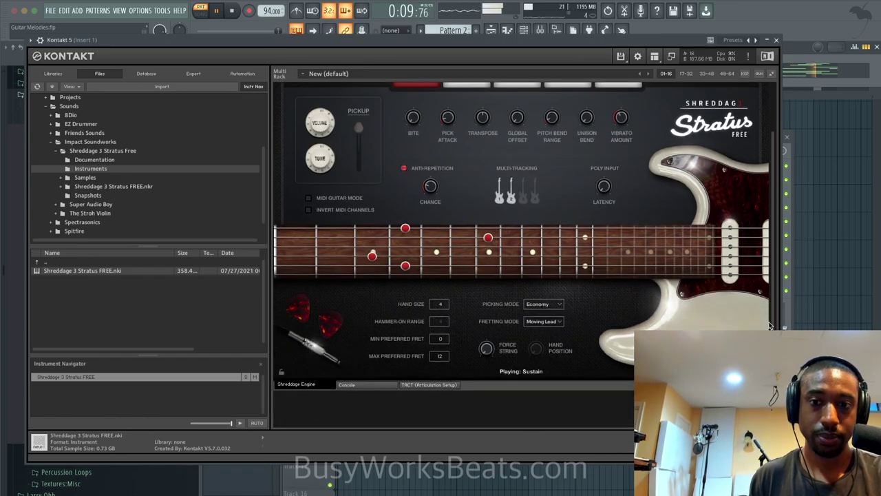
pyautogui.click(373, 384)
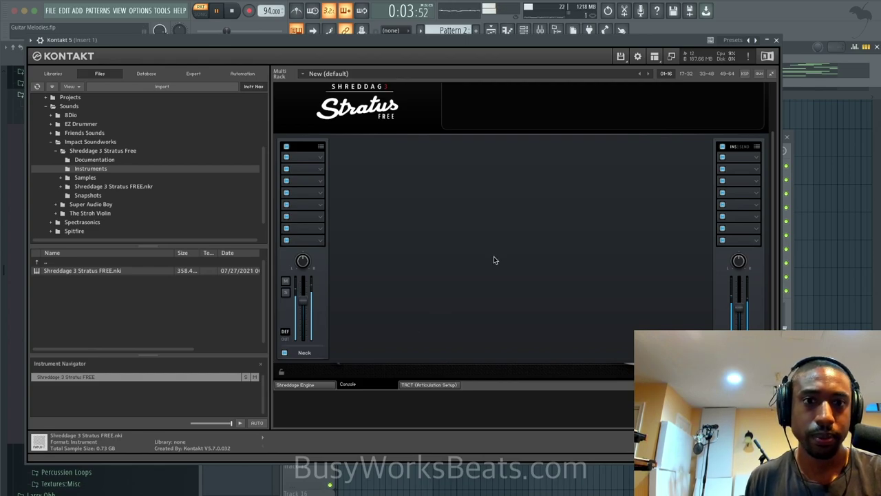
# - Try Chorus and Lo-Fi in turn in the first insert slot of the Neck channel
pyautogui.click(316, 160)
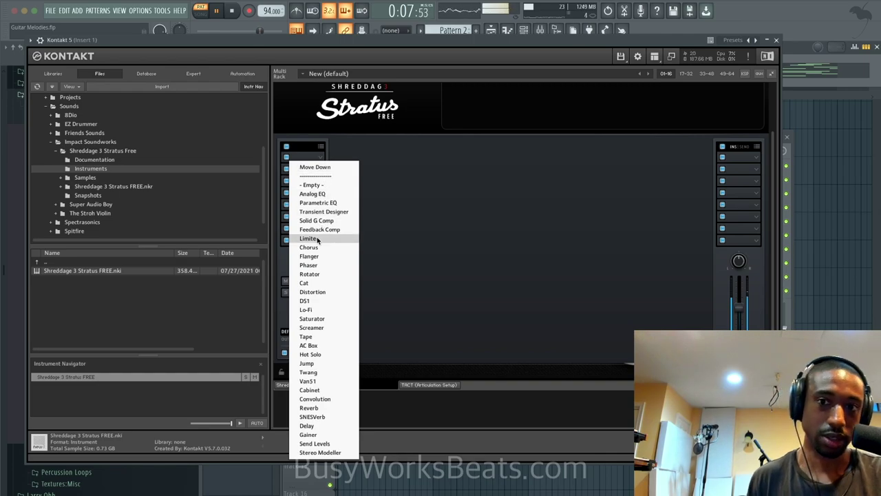
pyautogui.click(394, 229)
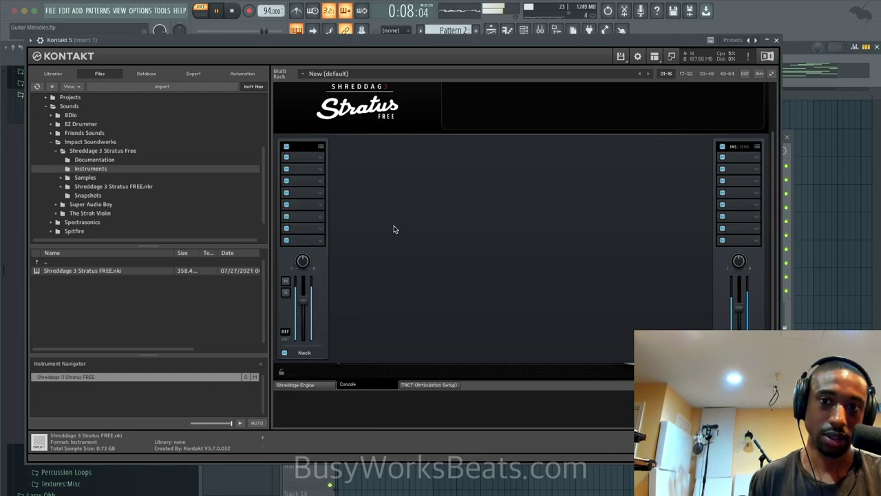
pyautogui.click(307, 158)
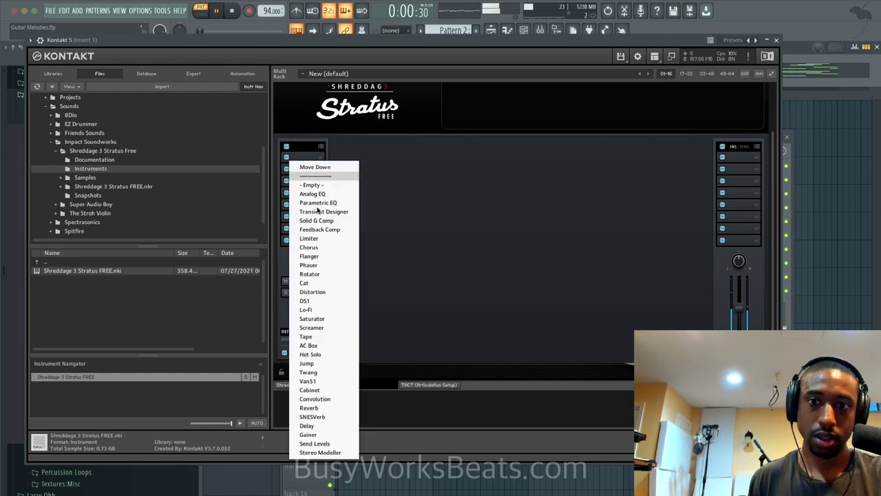
pyautogui.click(320, 249)
pyautogui.scroll(2, 445, 232)
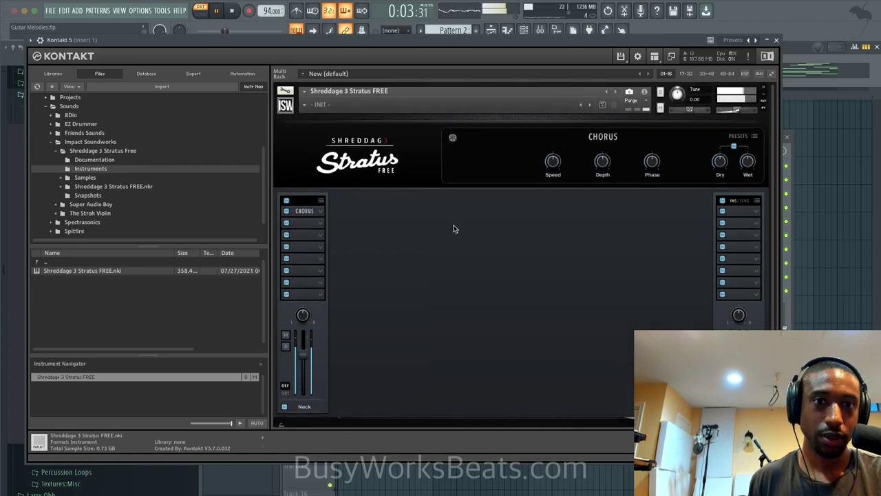
pyautogui.click(318, 210)
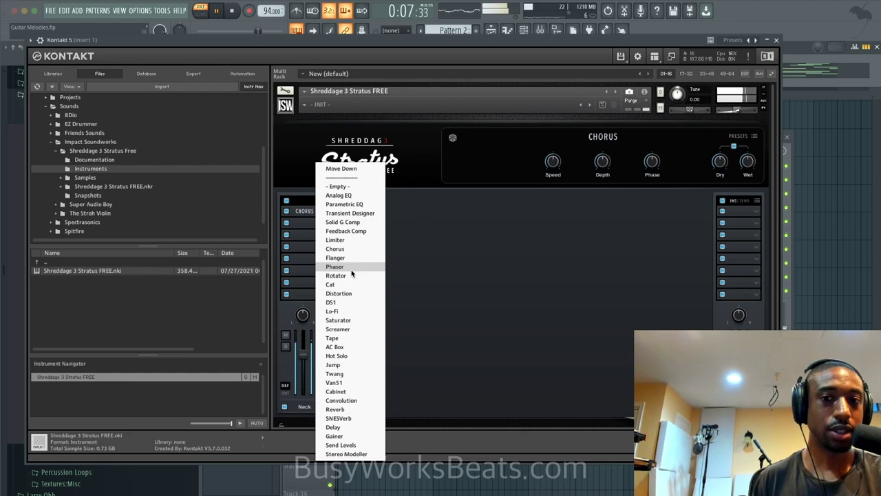
pyautogui.click(349, 312)
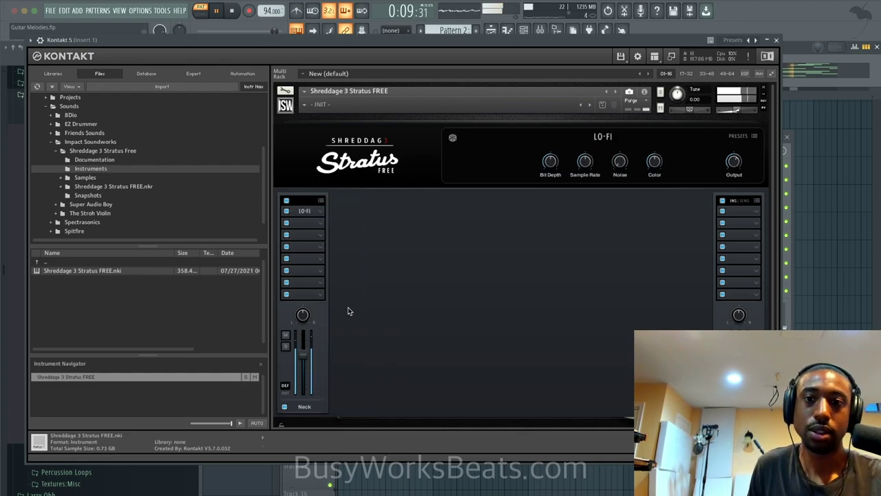
# - Replace Lo-Fi with Saturator in the Neck channel's first insert slot and adjust its Amount
pyautogui.click(319, 222)
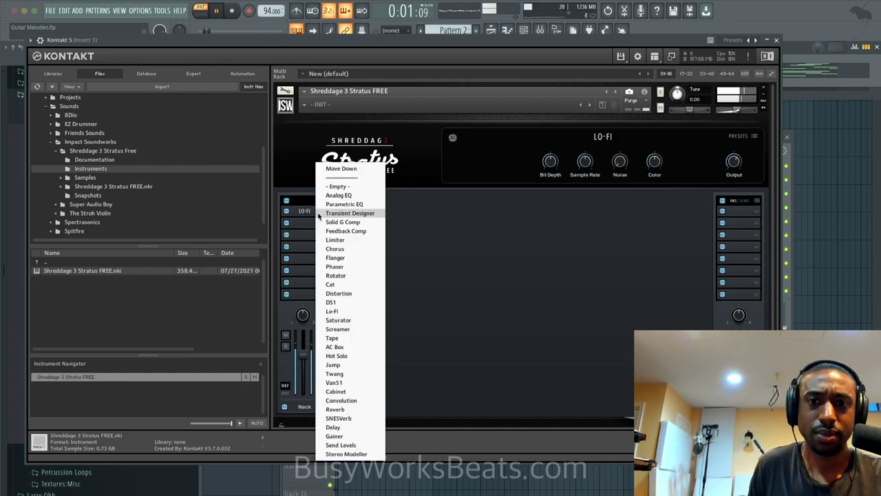
pyautogui.click(344, 320)
pyautogui.moveTo(601, 164); pyautogui.dragTo(601, 141)
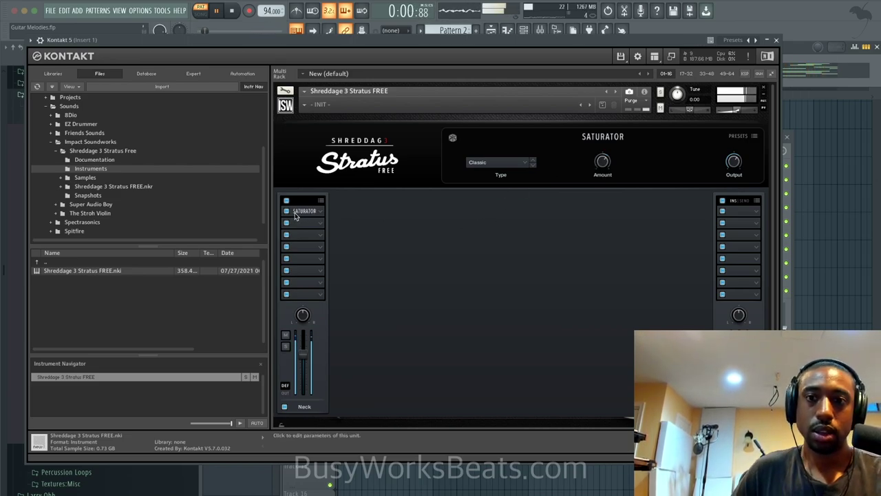
# - Look through the guitar's TACT articulation setup, console and Shreddage Engine pages, including the Strumming, Advanced and Articulations settings
pyautogui.scroll(-2, 434, 230)
pyautogui.scroll(-3, 423, 271)
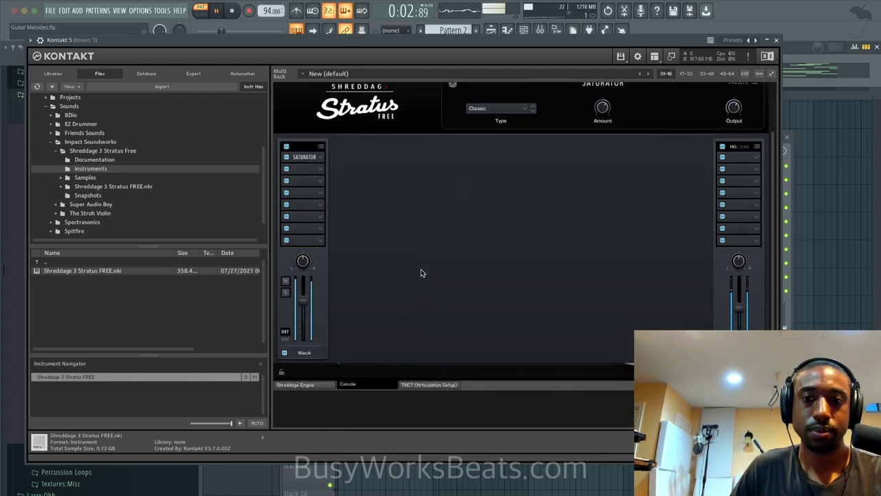
pyautogui.click(412, 386)
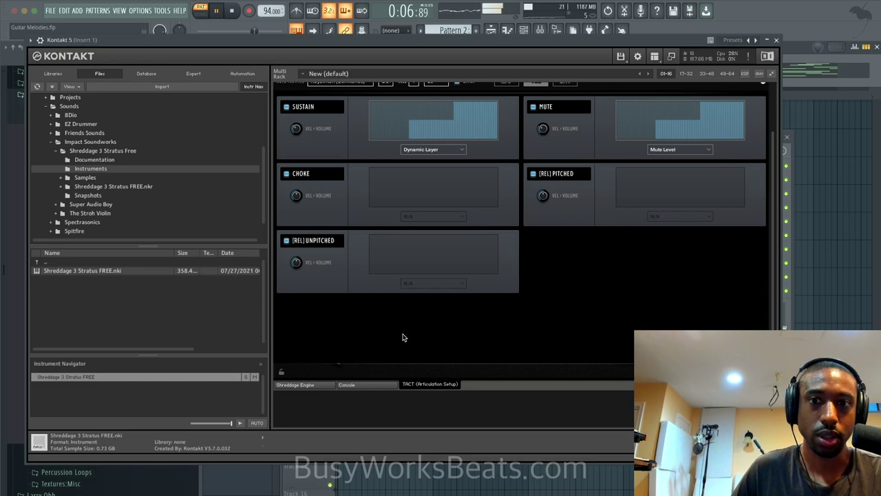
pyautogui.click(370, 387)
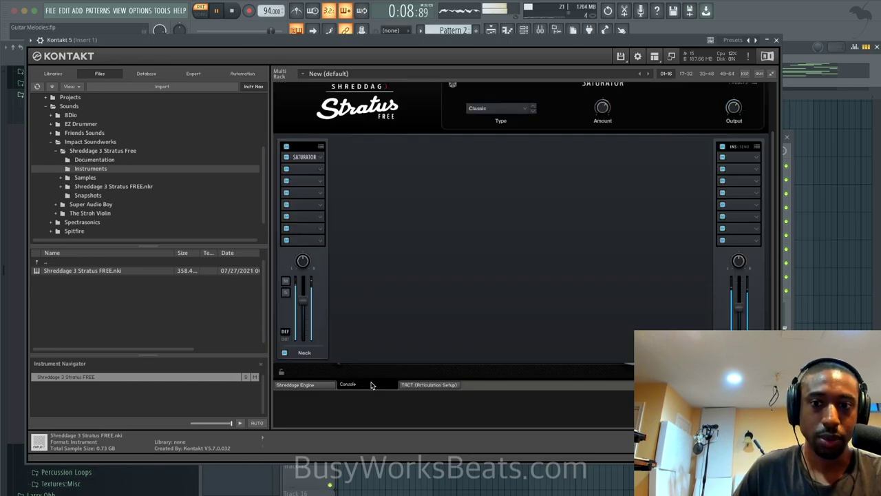
pyautogui.click(323, 385)
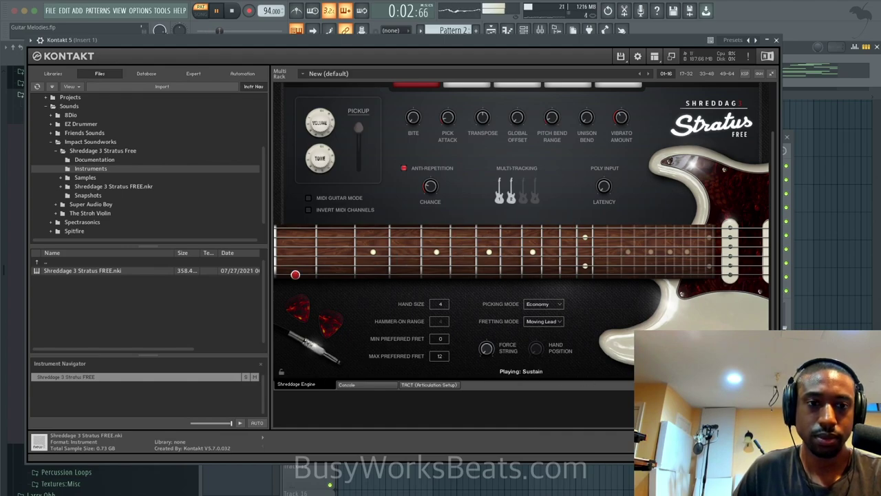
pyautogui.scroll(2, 590, 132)
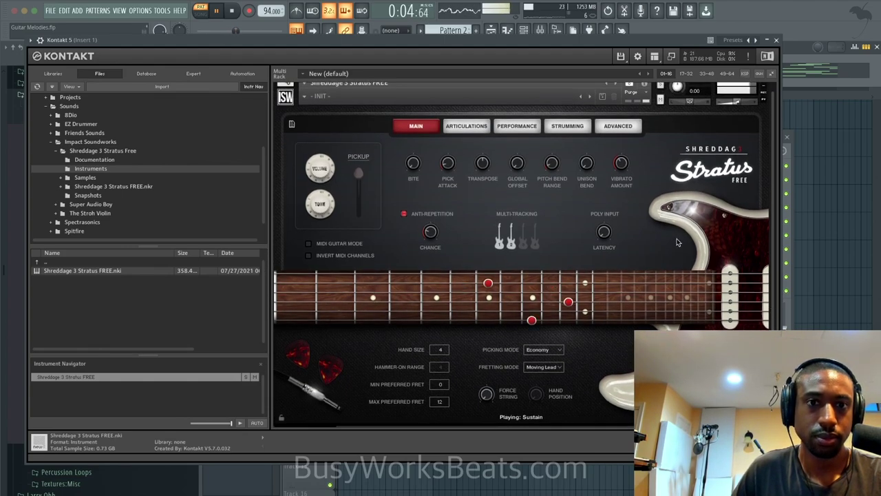
pyautogui.click(571, 131)
pyautogui.click(605, 129)
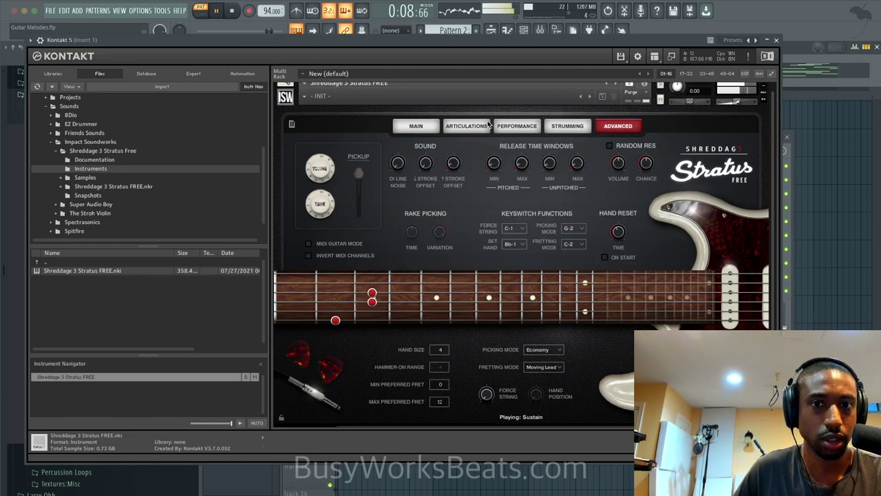
pyautogui.click(484, 125)
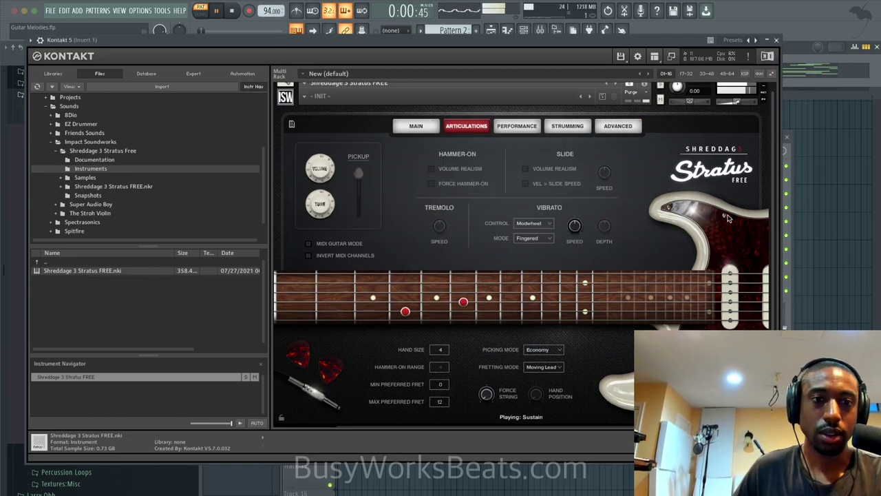
# - Load Delay in the Neck channel's second insert slot and set its Dry/Wet level to 71.9 % / 28.1 %
pyautogui.scroll(-2, 774, 219)
pyautogui.click(360, 388)
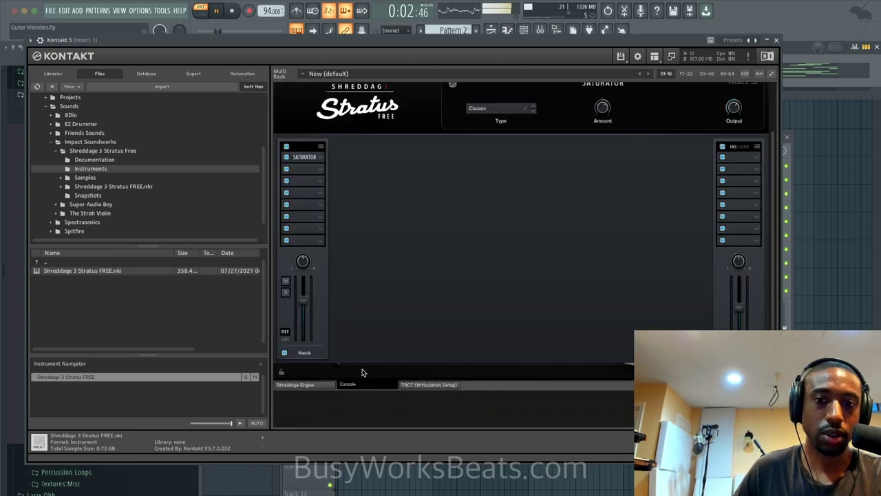
pyautogui.press('space')
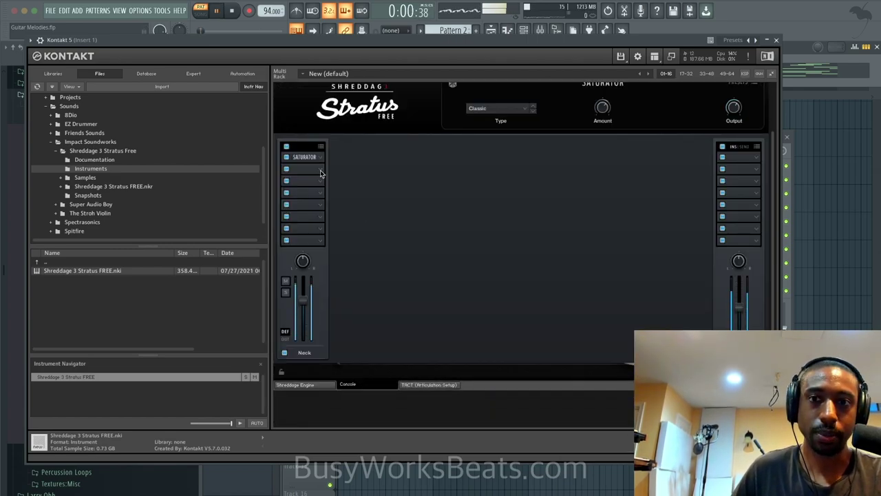
pyautogui.click(314, 169)
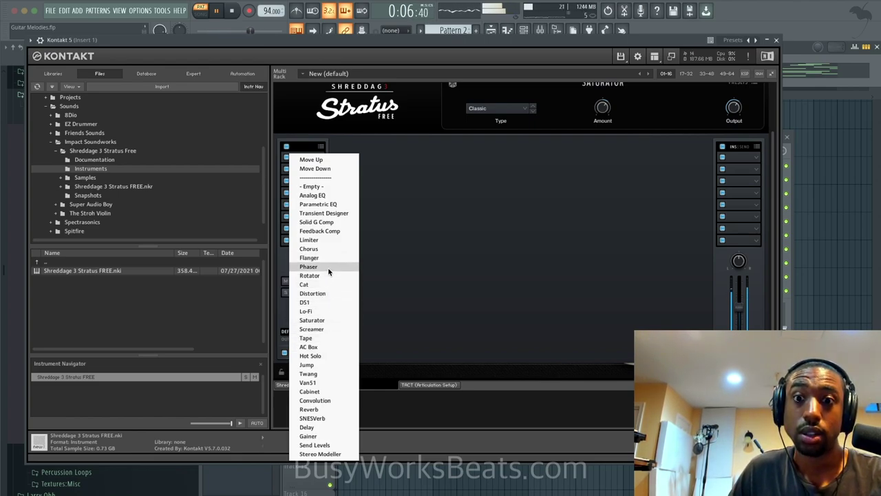
pyautogui.click(315, 427)
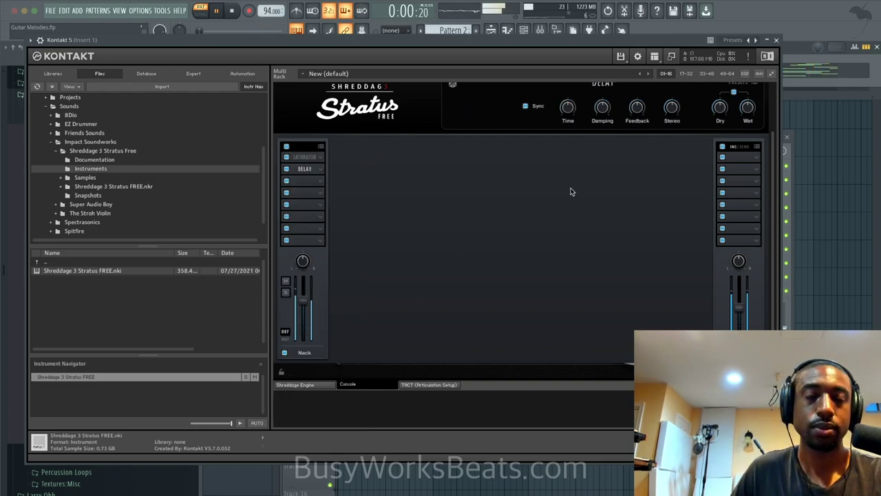
pyautogui.scroll(2, 601, 167)
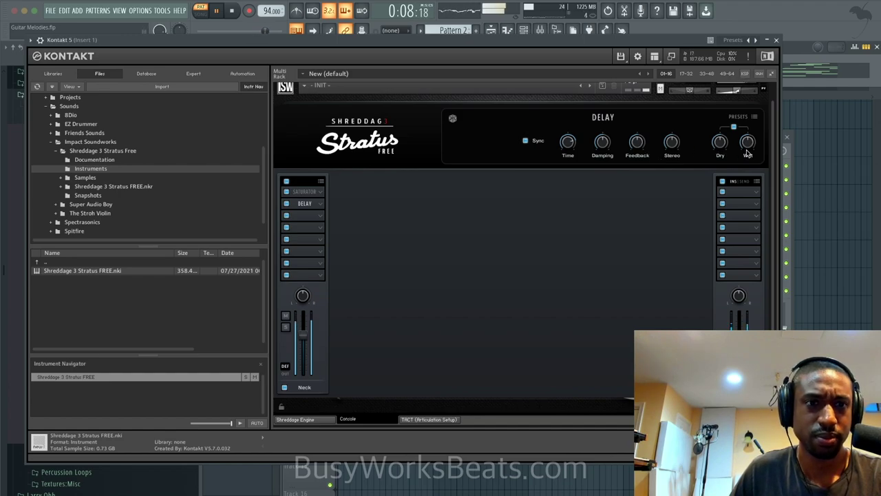
pyautogui.scroll(2, 723, 135)
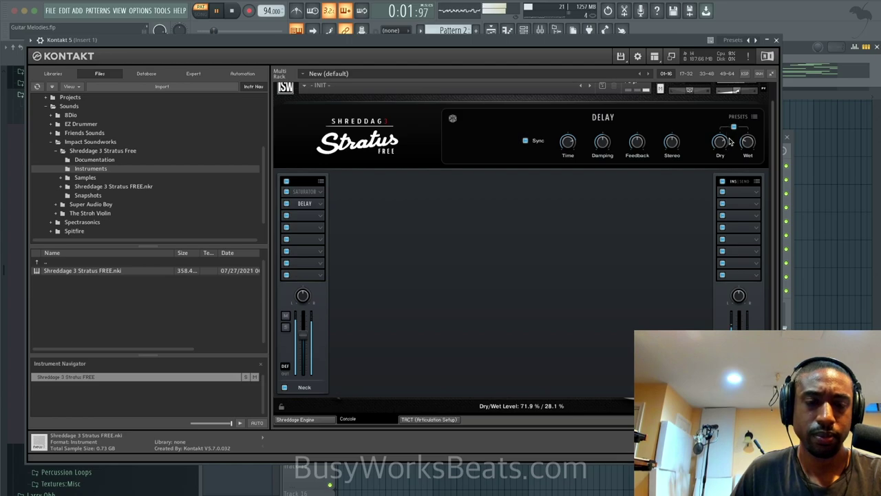
pyautogui.scroll(-2, 626, 263)
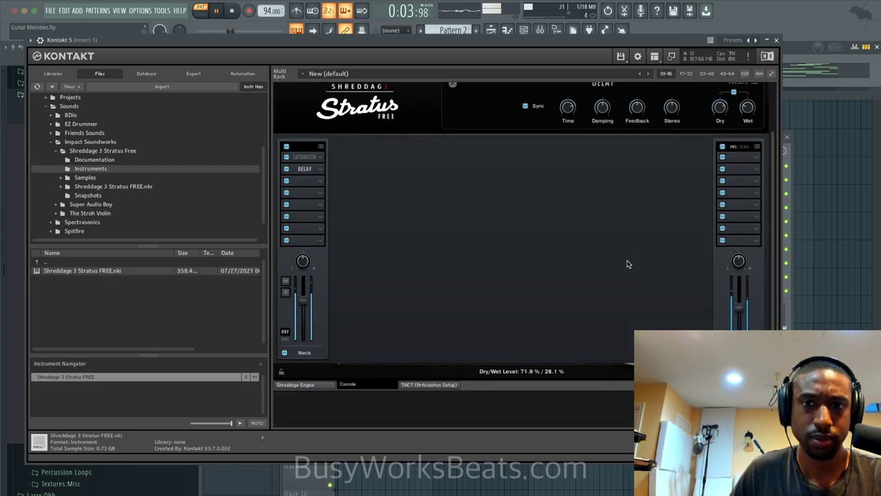
# - Set the Saturator's Amount to 9.2 % and load Reverb in the third Neck insert slot with an unlinked Wet level of 53 %
pyautogui.click(318, 157)
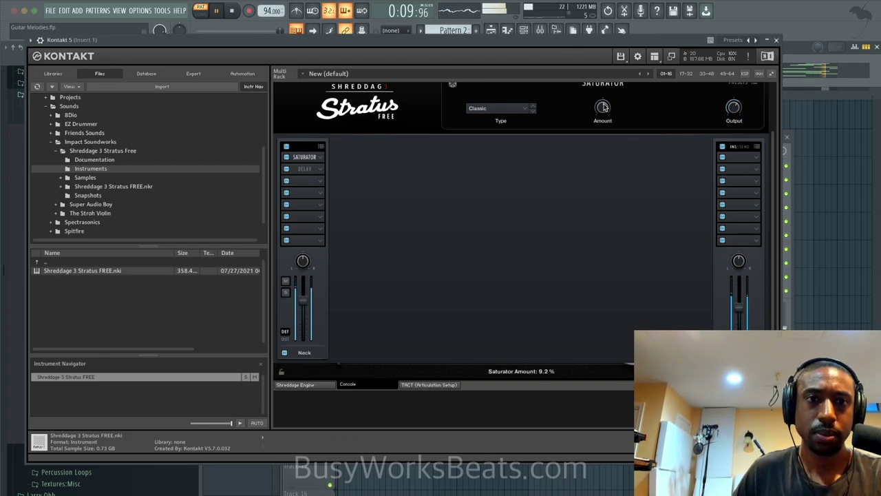
pyautogui.click(321, 192)
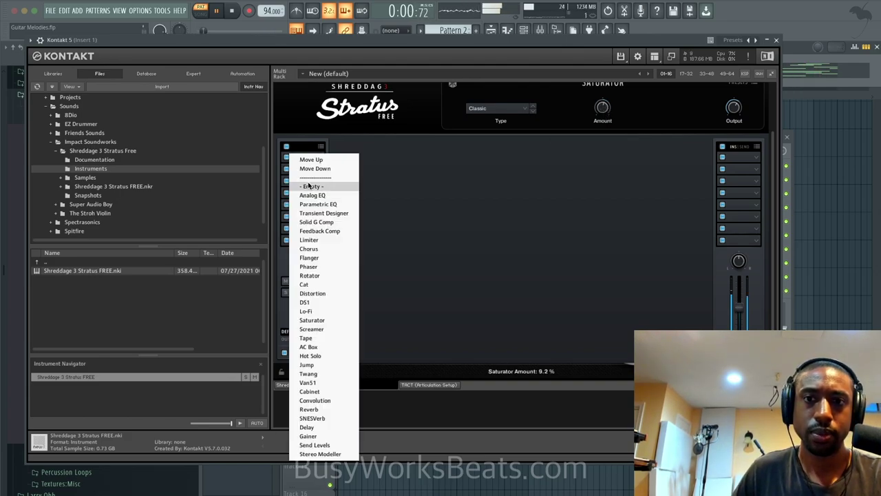
pyautogui.click(321, 411)
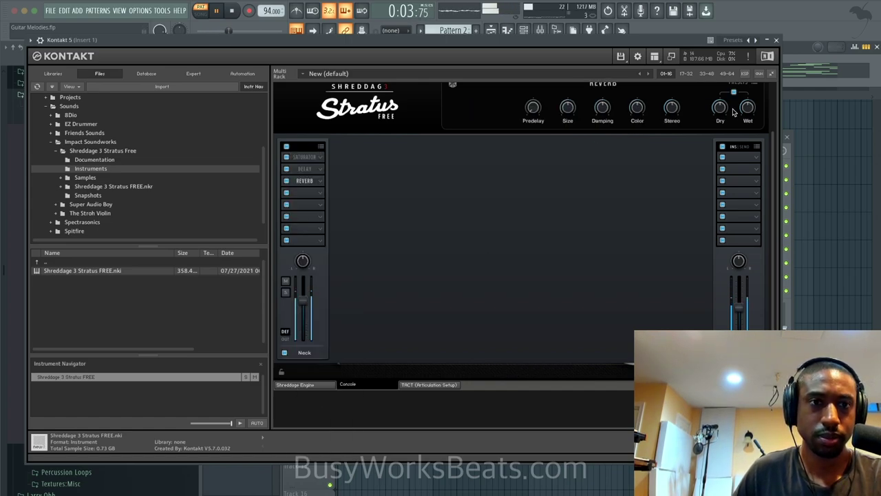
pyautogui.moveTo(534, 106); pyautogui.dragTo(533, 96)
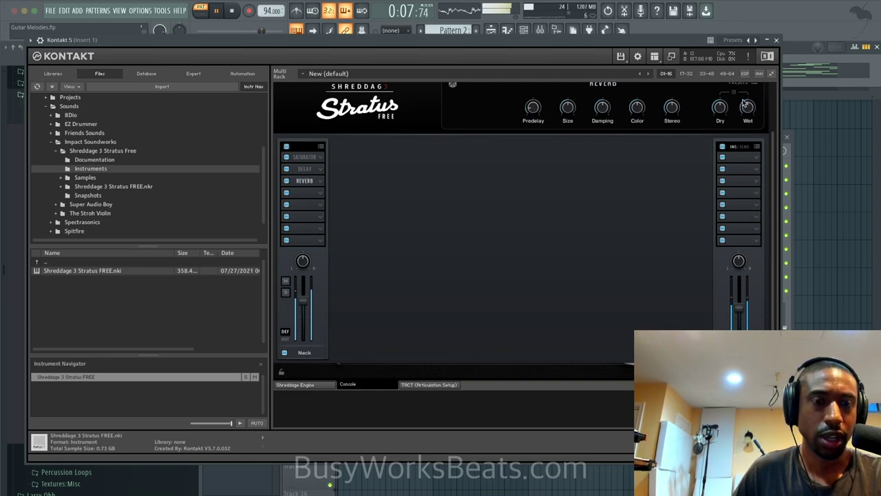
pyautogui.moveTo(718, 112); pyautogui.dragTo(721, 89)
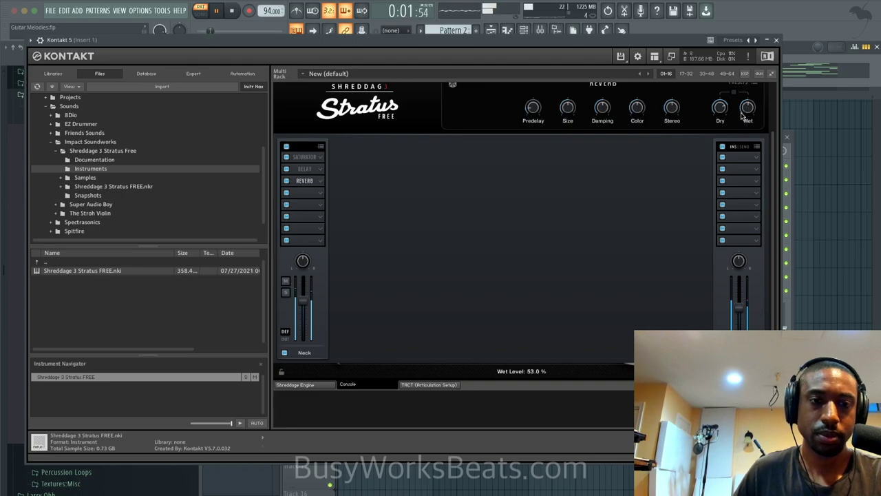
# - Set the Delay's Dry level to 87.2 % and the Reverb's Size to 67.3 %
pyautogui.click(304, 168)
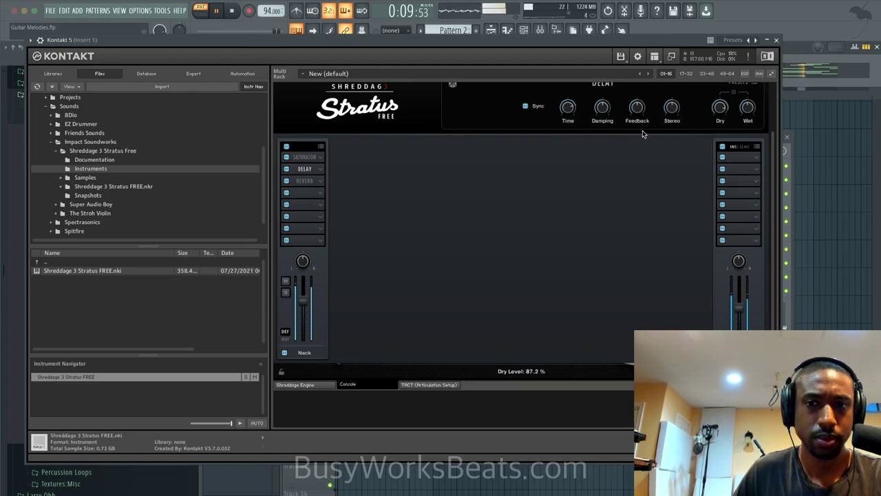
pyautogui.click(297, 182)
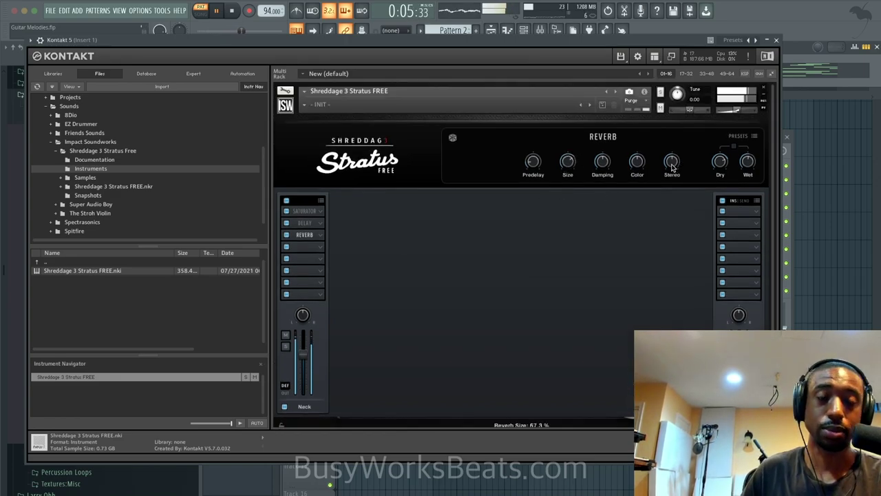
# - Leave the guitar on its Shreddage Engine page and raise the Insert 1 fader slightly in the mixer
pyautogui.scroll(-2, 567, 236)
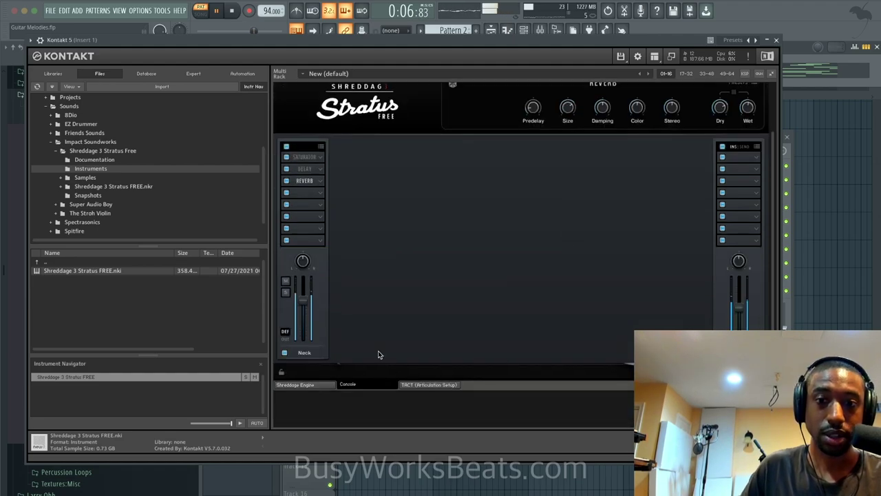
pyautogui.click(335, 383)
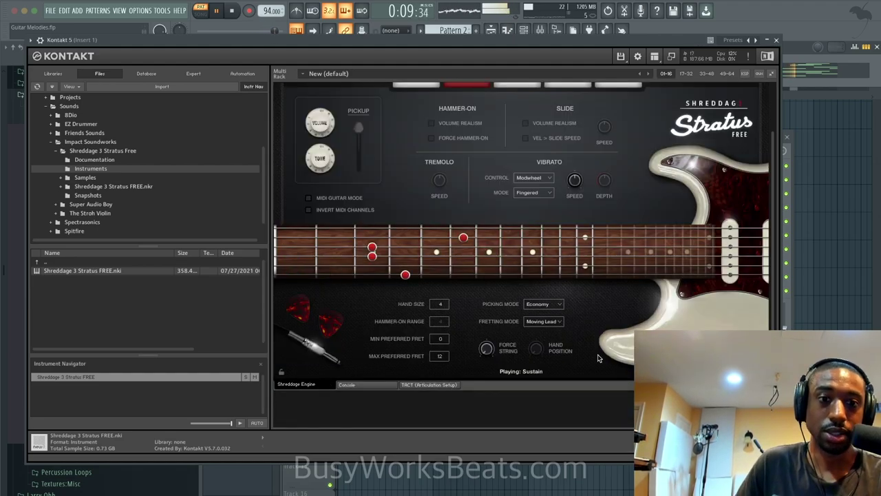
pyautogui.scroll(2, 597, 354)
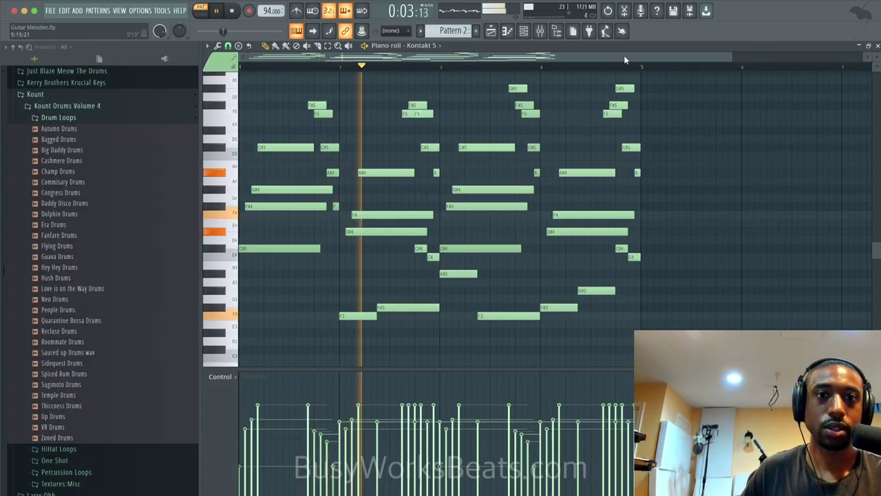
pyautogui.press('F6')
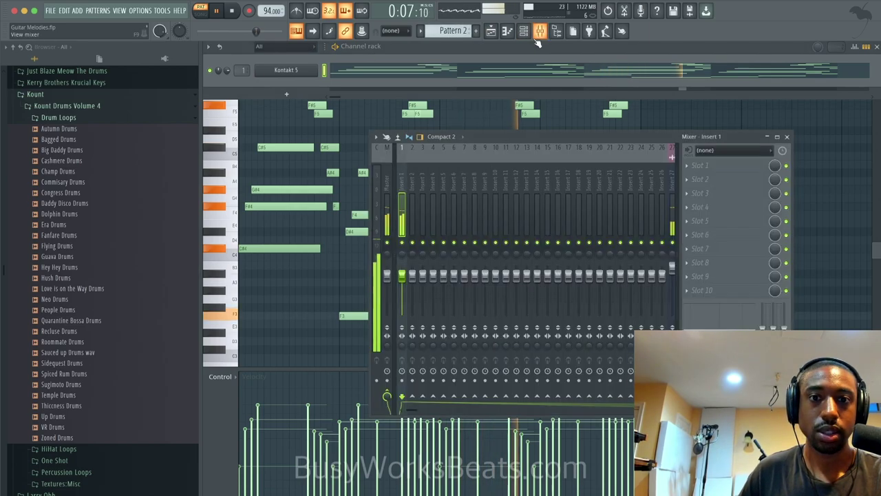
pyautogui.press('F9')
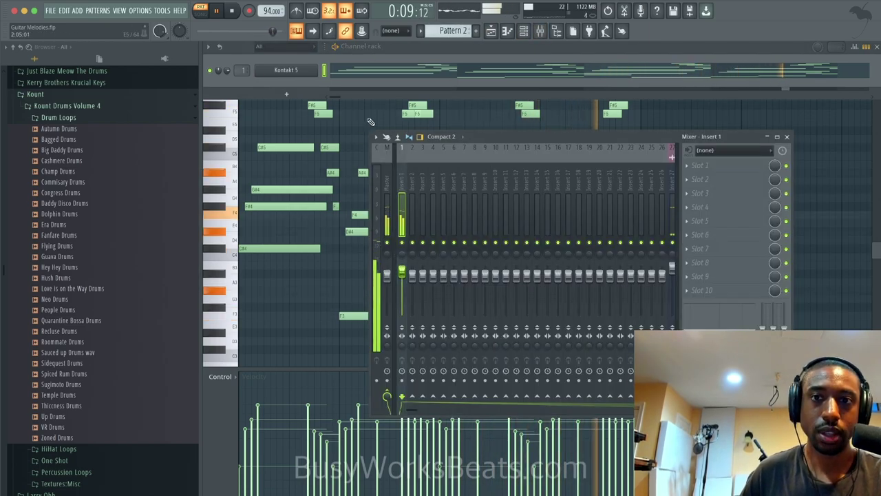
# - Transpose all of Pattern 2's guitar notes down one semitone in the piano roll and restart playback
pyautogui.rightClick(350, 136)
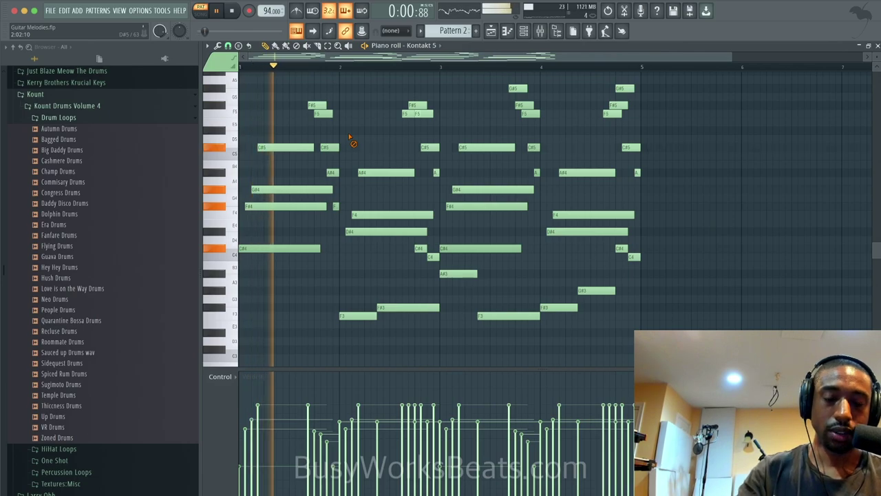
pyautogui.hotkey('shift', 'Down')
pyautogui.press('space')
pyautogui.press('space')
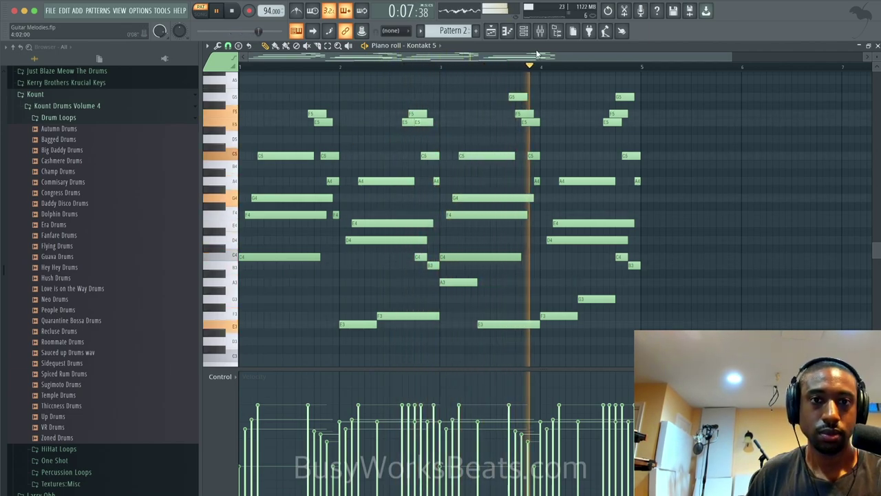
# - Reopen the Kontakt 5 instrument from the channel rack and bring up the guitar's effects console
pyautogui.press('F9')
pyautogui.click(523, 32)
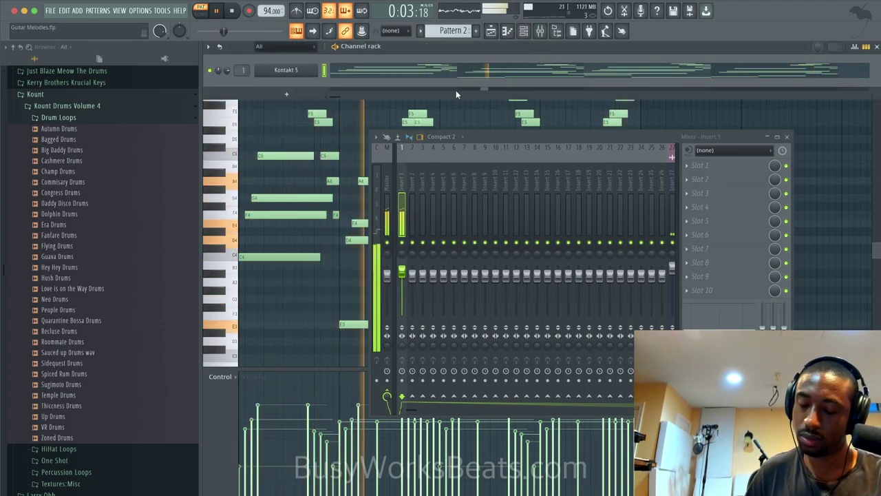
pyautogui.click(303, 71)
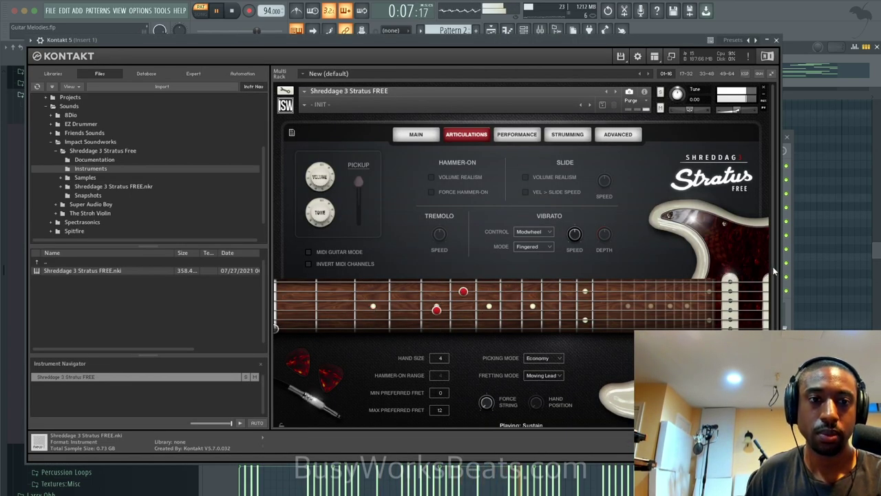
pyautogui.scroll(-2, 432, 376)
pyautogui.click(377, 385)
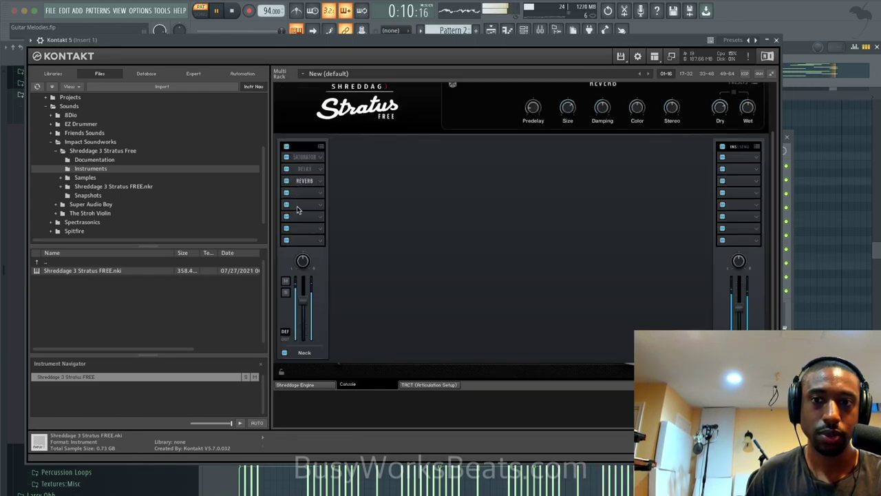
# - Move Reverb and Delay down one insert slot each to free the Neck channel's second slot
pyautogui.click(321, 159)
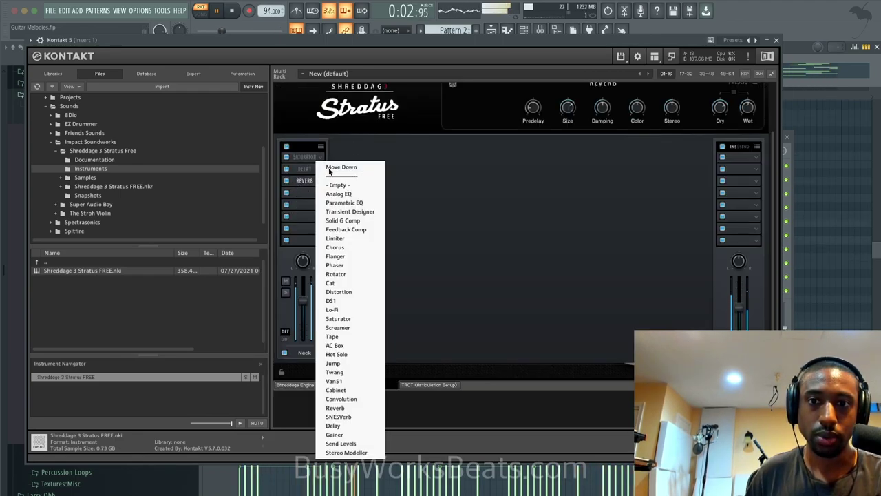
pyautogui.click(335, 164)
pyautogui.click(321, 181)
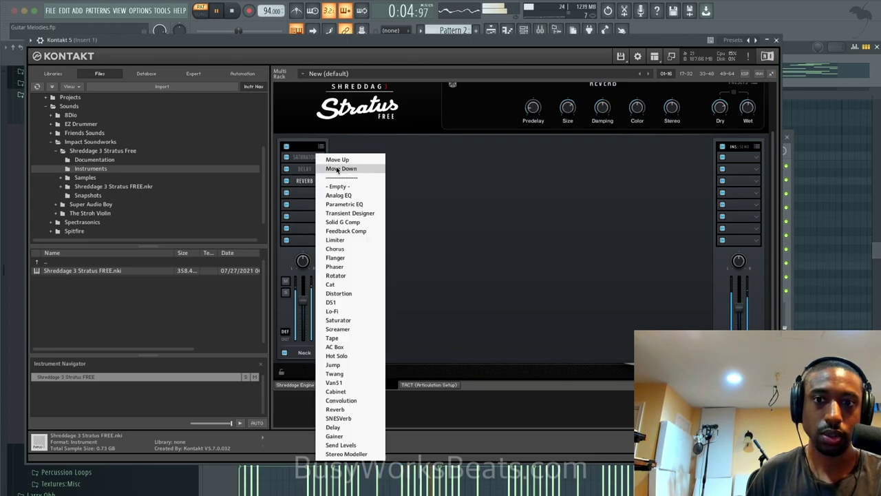
pyautogui.click(322, 170)
pyautogui.click(321, 174)
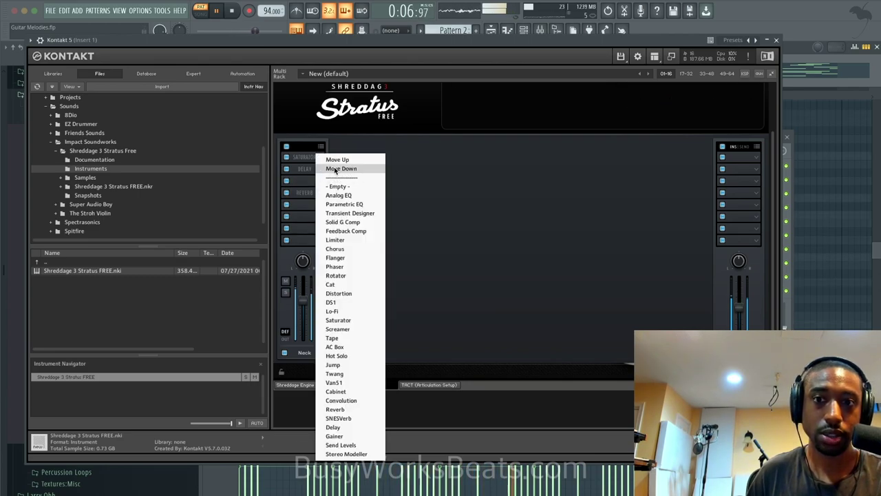
pyautogui.click(334, 167)
pyautogui.click(321, 158)
pyautogui.click(334, 168)
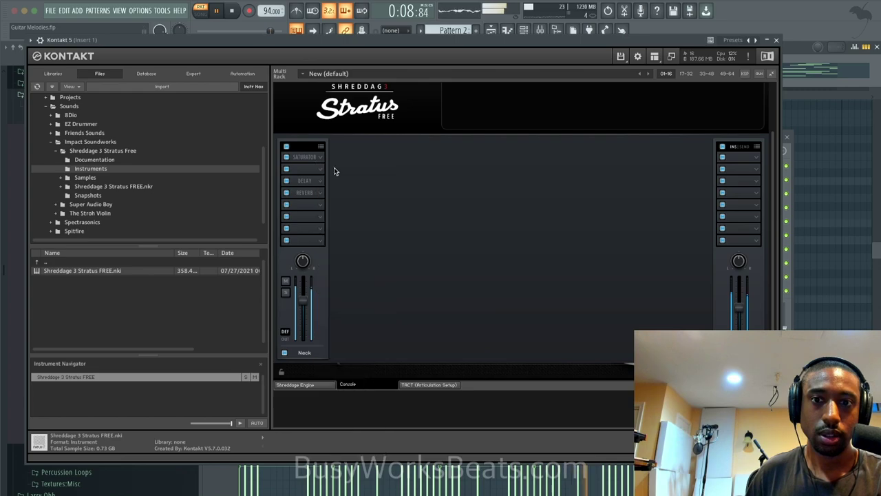
pyautogui.click(308, 160)
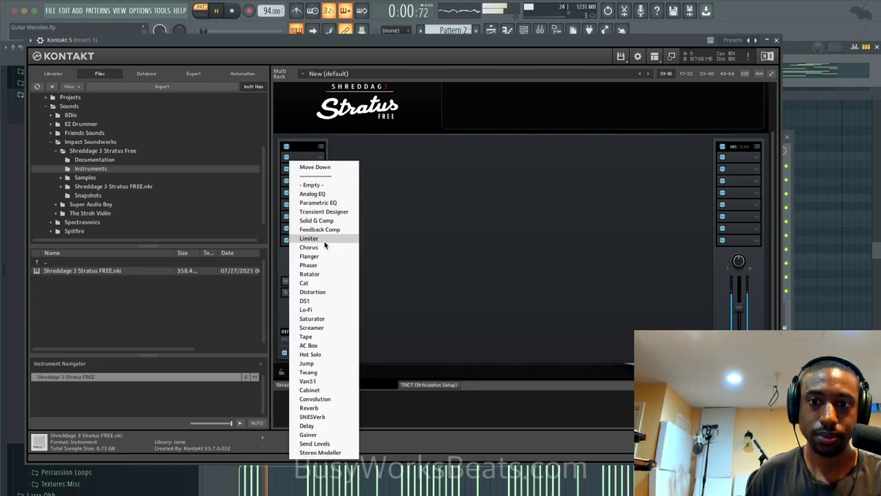
pyautogui.click(374, 248)
pyautogui.click(318, 168)
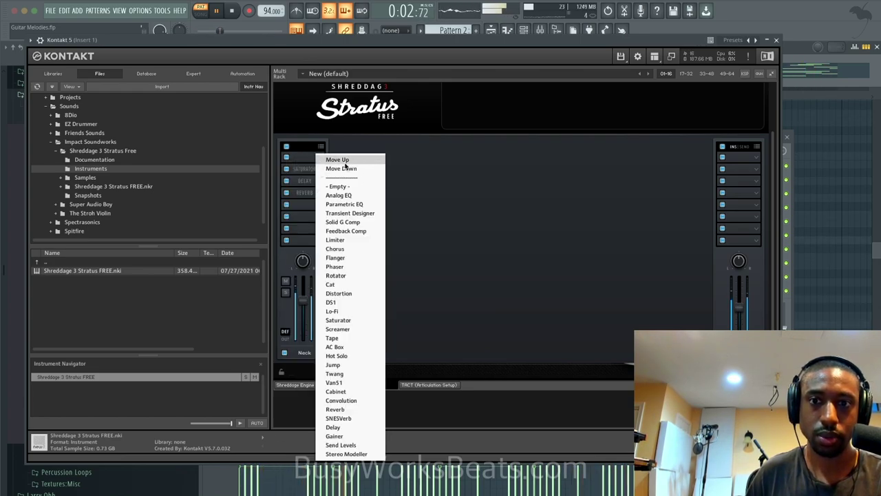
pyautogui.click(342, 161)
# - Load Chorus in the Neck channel's second insert slot and set the Reverb's Wet level to 31.6 %
pyautogui.click(313, 169)
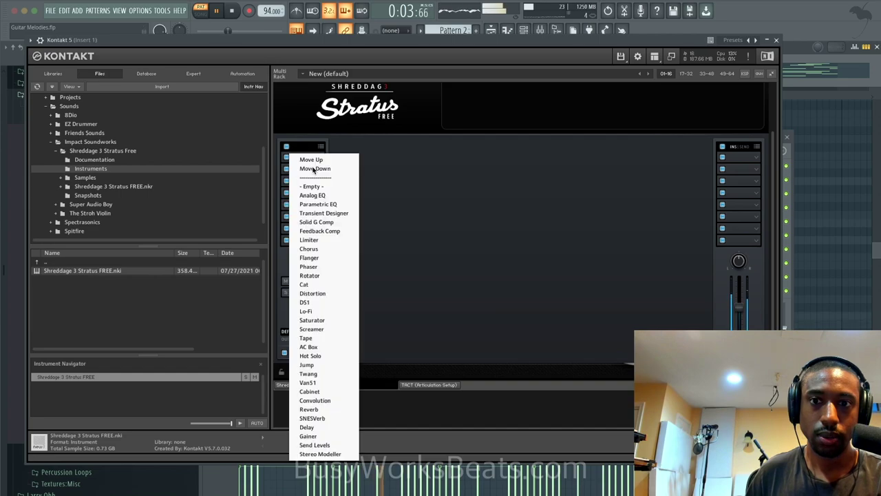
pyautogui.click(323, 248)
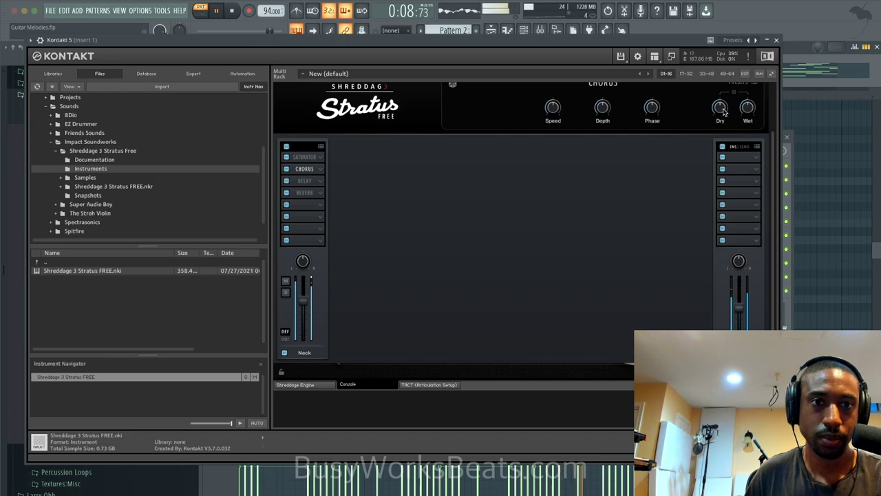
pyautogui.click(304, 181)
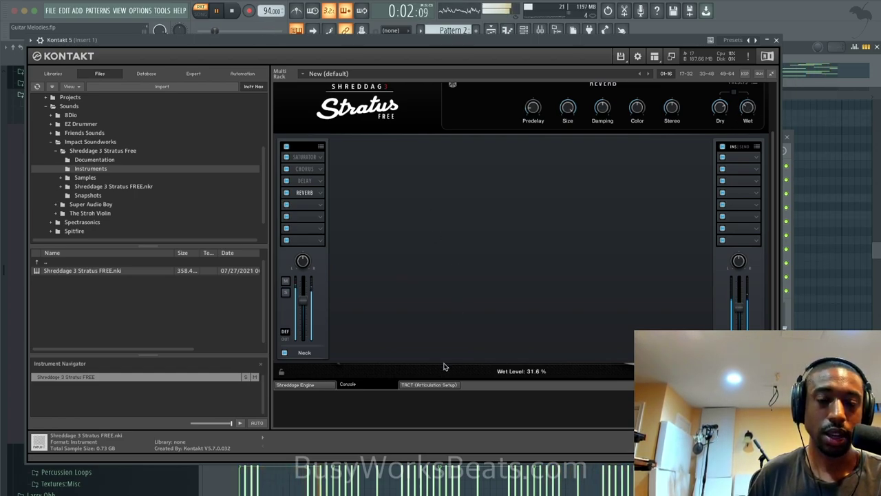
# - Switch back to the guitar's Shreddage Engine page and stop playback
pyautogui.click(429, 386)
pyautogui.click(317, 385)
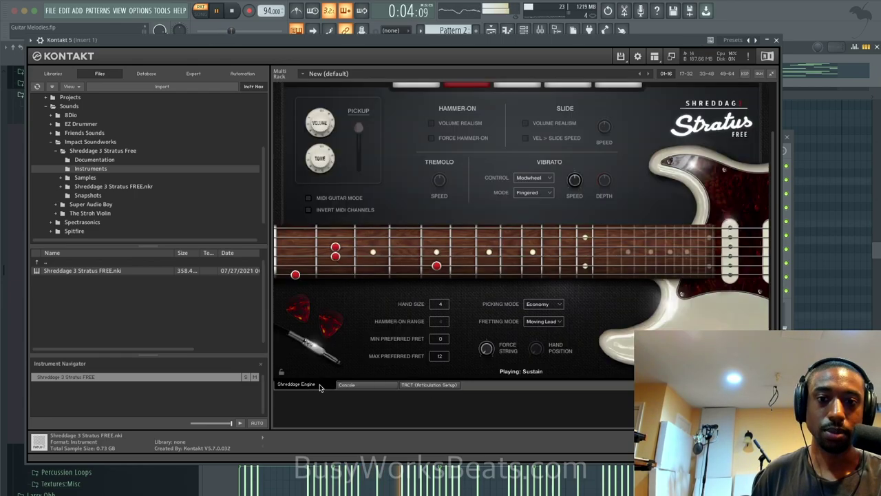
pyautogui.press('space')
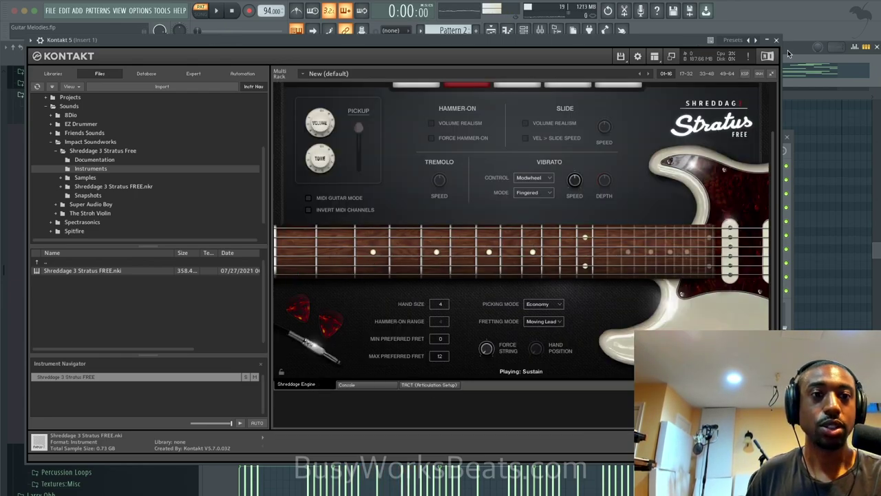
# - Show the guitar's Main page, close the Kontakt instrument and return to Pattern 2's piano roll
pyautogui.scroll(2, 673, 172)
pyautogui.click(416, 116)
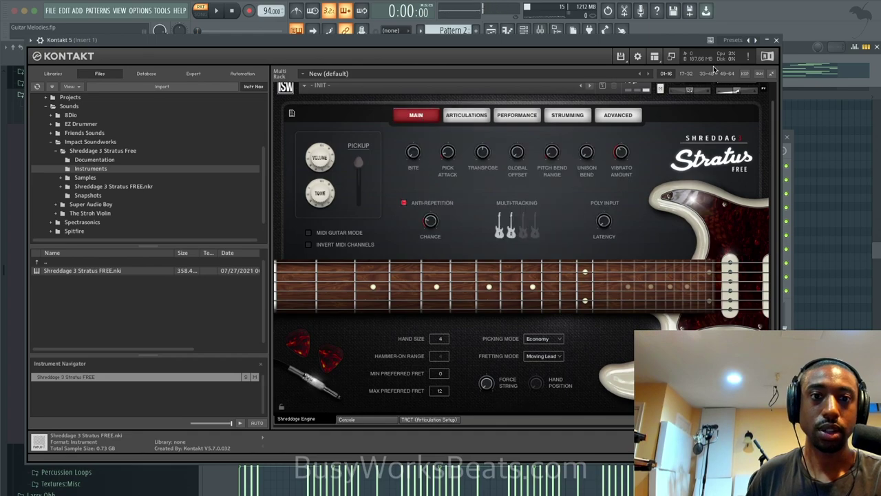
pyautogui.click(776, 40)
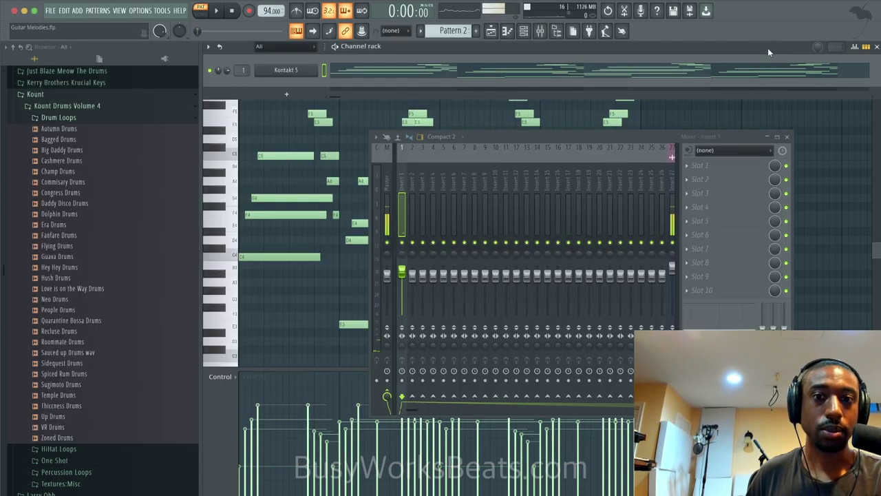
pyautogui.click(781, 117)
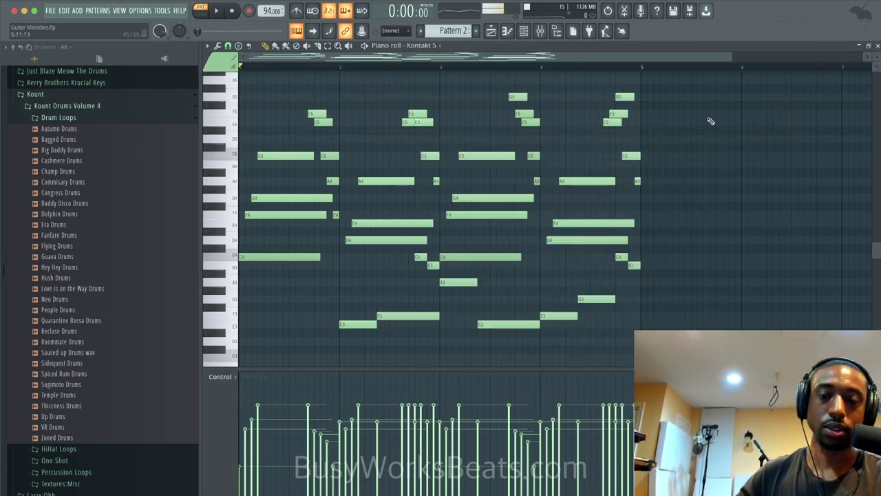
# - Play Pattern 2 and transpose all of its guitar notes up three semitones
pyautogui.press('space')
pyautogui.hotkey('shift', 'Up')
pyautogui.hotkey('shift', 'Up')
pyautogui.hotkey('shift', 'Up')
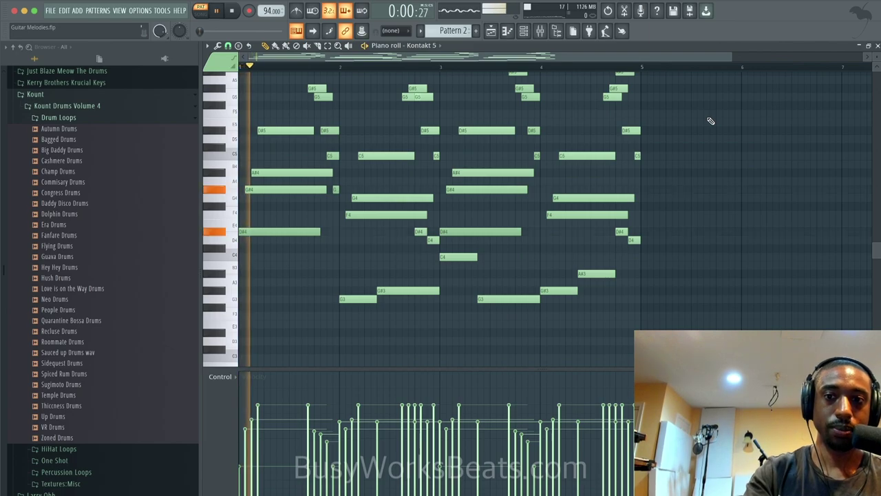
pyautogui.scroll(1, 616, 146)
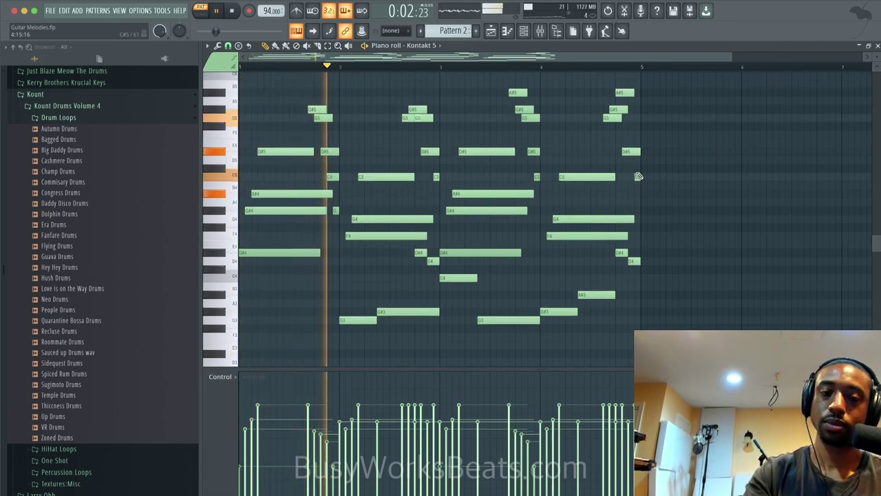
# - Try all the notes one semitone lower during playback and move them back up one semitone
pyautogui.press('space')
pyautogui.hotkey('shift', 'Down')
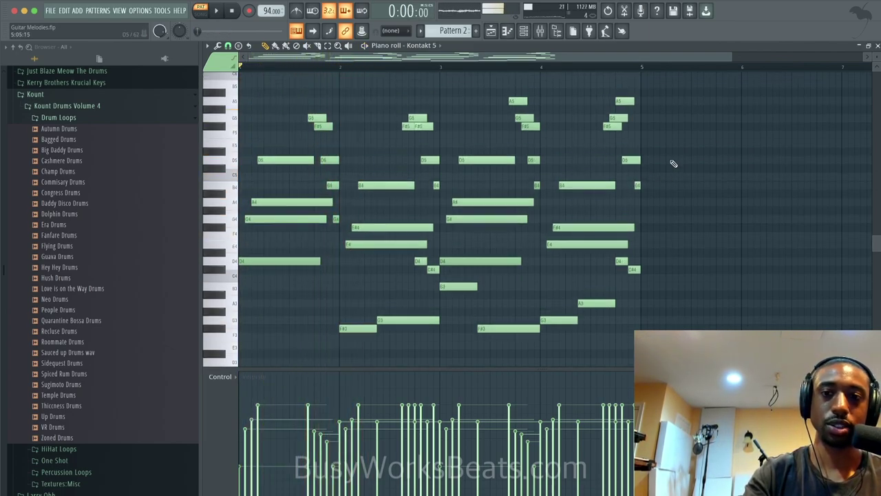
pyautogui.press('space')
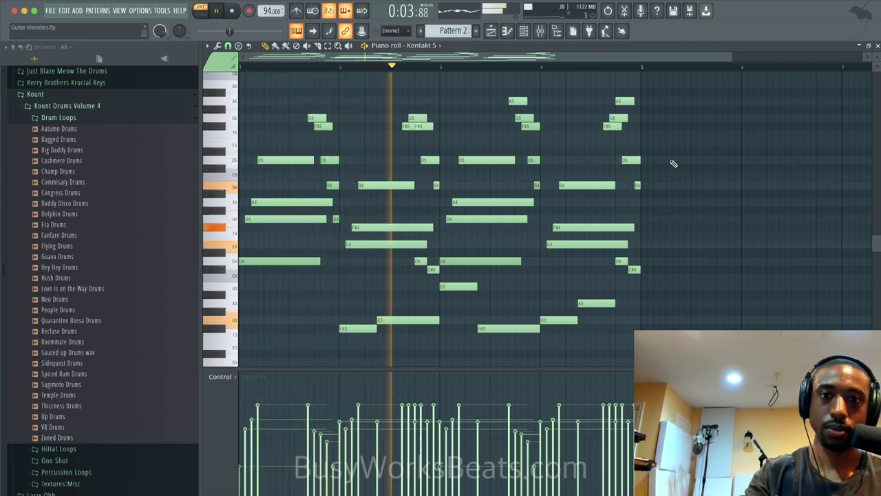
pyautogui.press('space')
pyautogui.hotkey('shift', 'Up')
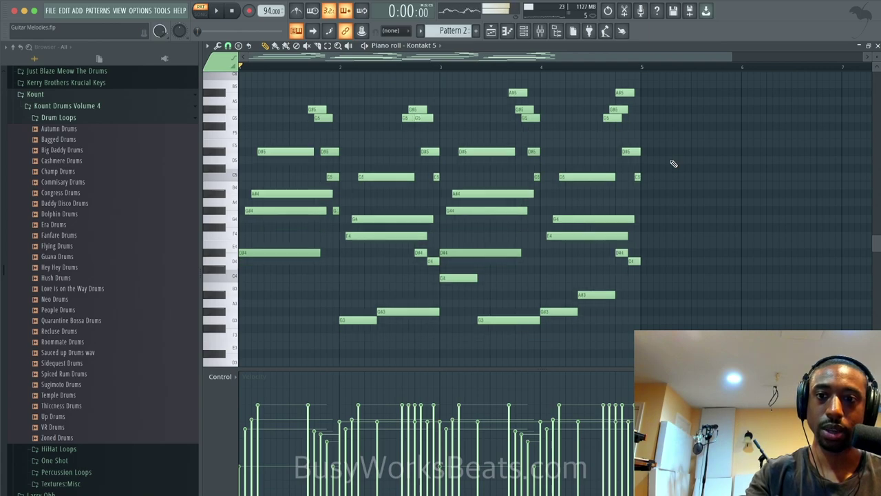
# - Play the pattern again, transpose all notes down two semitones and close the piano roll
pyautogui.press('space')
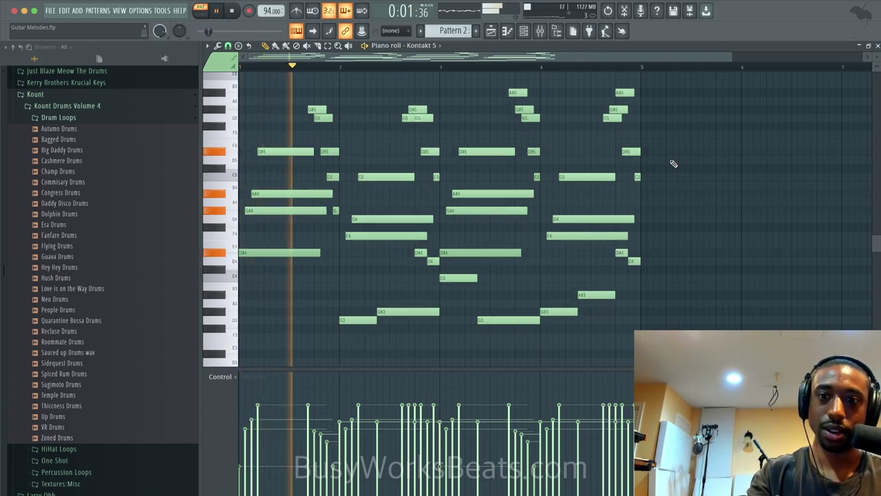
pyautogui.hotkey('shift', 'Down')
pyautogui.hotkey('shift', 'Down')
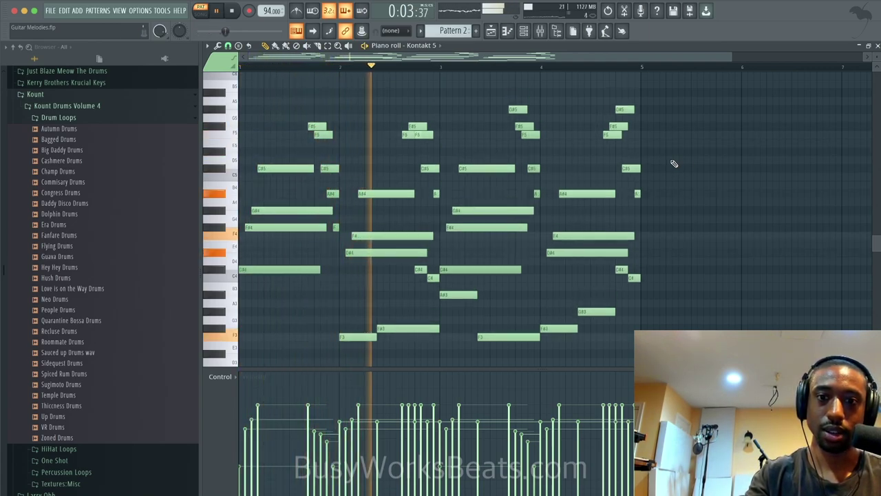
pyautogui.click(876, 45)
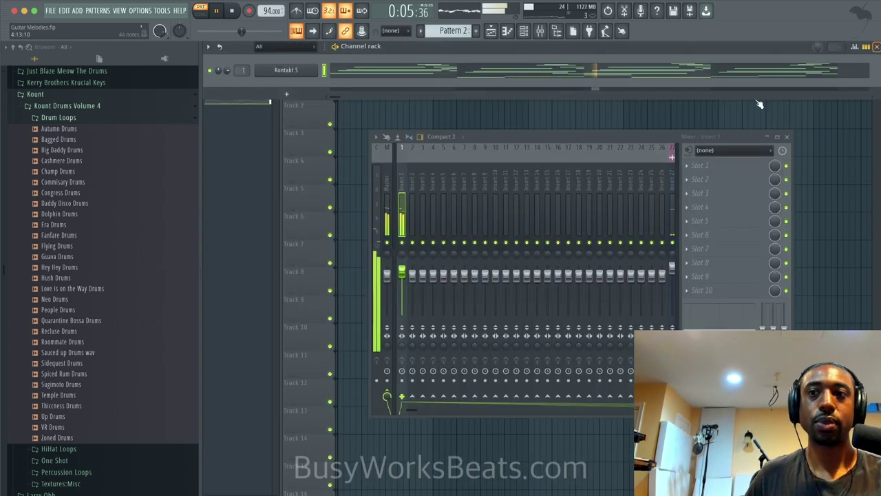
# - Place two Pattern 2 clips back to back on playlist Track 1 from bar 1 and switch playback to song mode
pyautogui.press('F5')
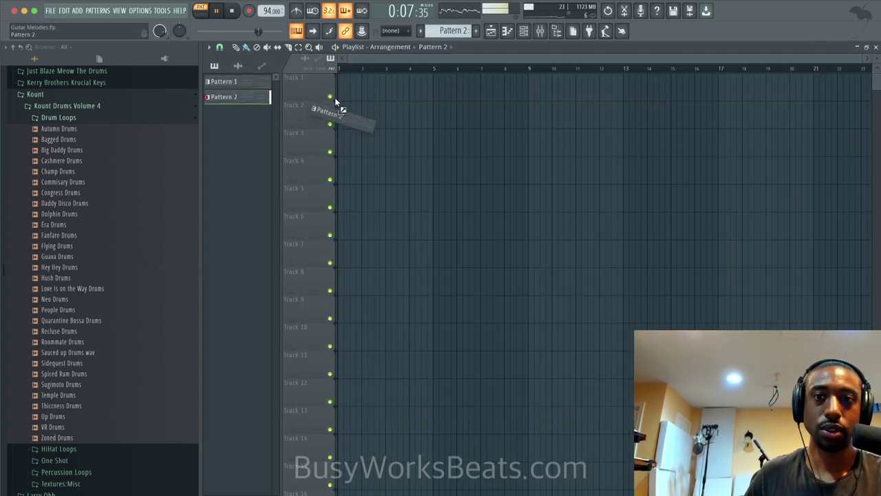
pyautogui.moveTo(335, 97); pyautogui.dragTo(342, 86)
pyautogui.click(206, 15)
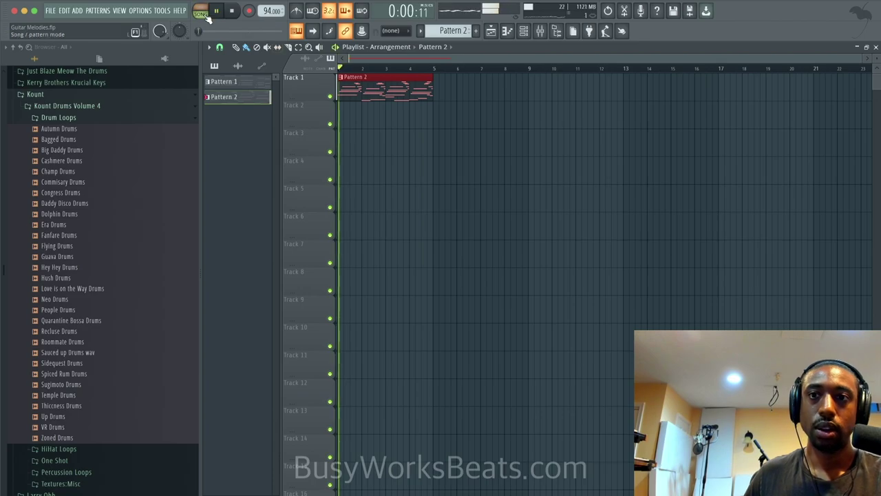
pyautogui.press('space')
pyautogui.click(442, 86)
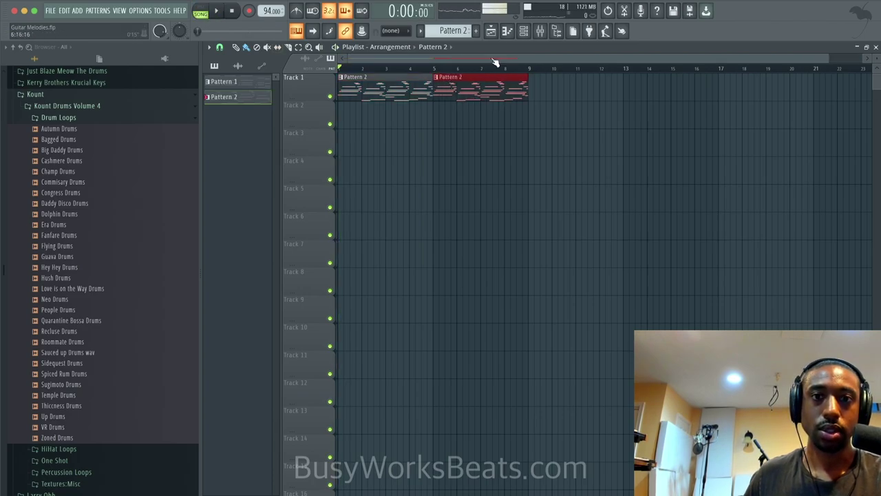
# - Turn off the Neck channel's insert effects in the guitar's console and close the instrument
pyautogui.click(523, 31)
pyautogui.click(313, 74)
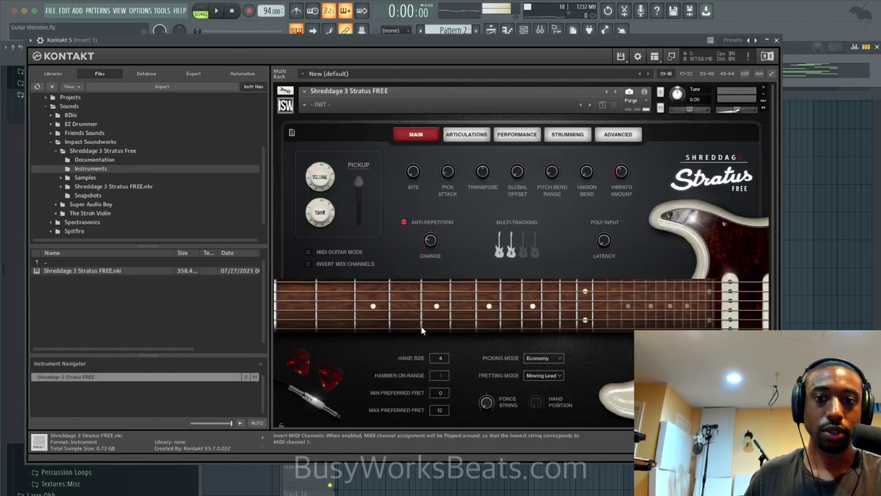
pyautogui.scroll(-2, 428, 346)
pyautogui.click(372, 384)
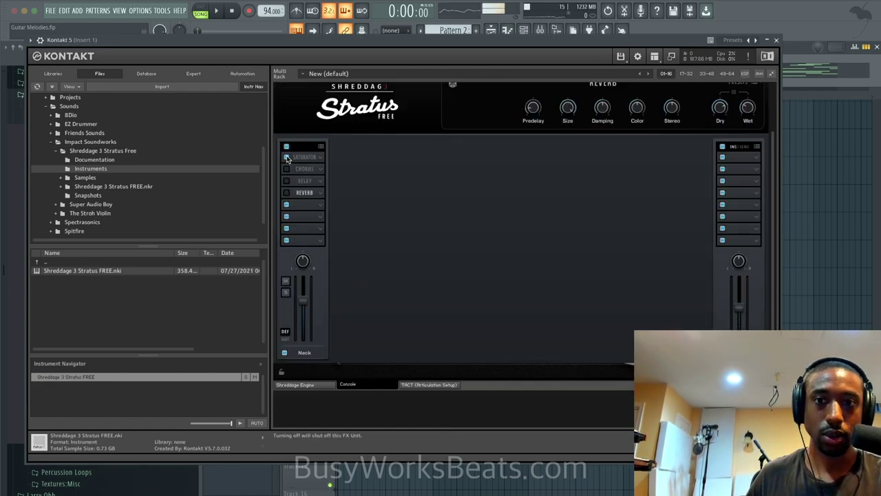
pyautogui.click(775, 40)
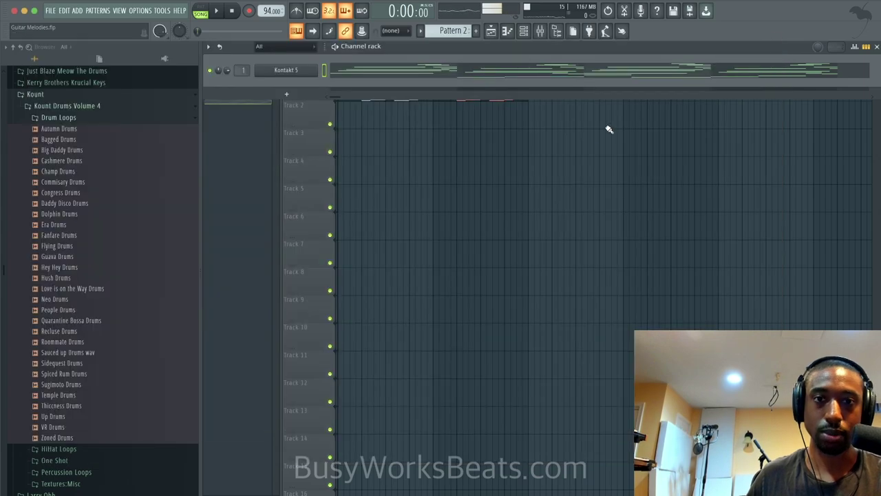
# - Play the arrangement in the playlist and look through the sample folders around the Kount drum loops
pyautogui.press('space')
pyautogui.press('F6')
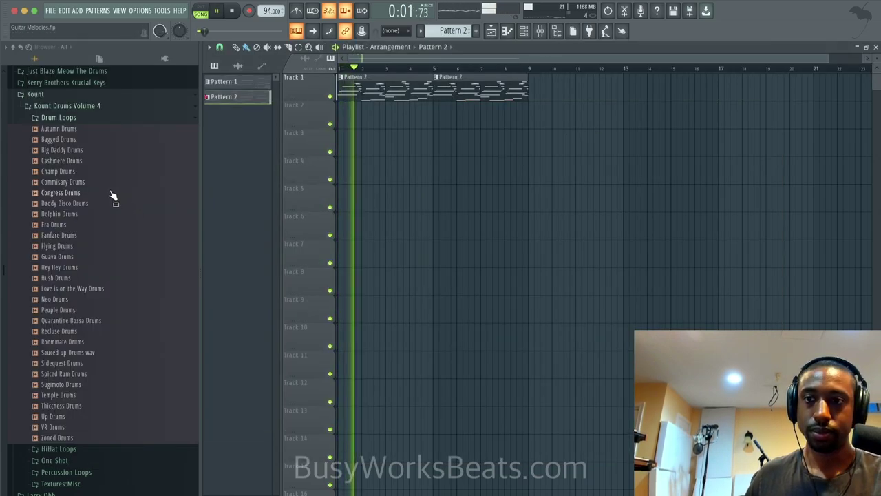
pyautogui.scroll(3, 113, 182)
pyautogui.scroll(4, 118, 173)
pyautogui.scroll(-7, 122, 365)
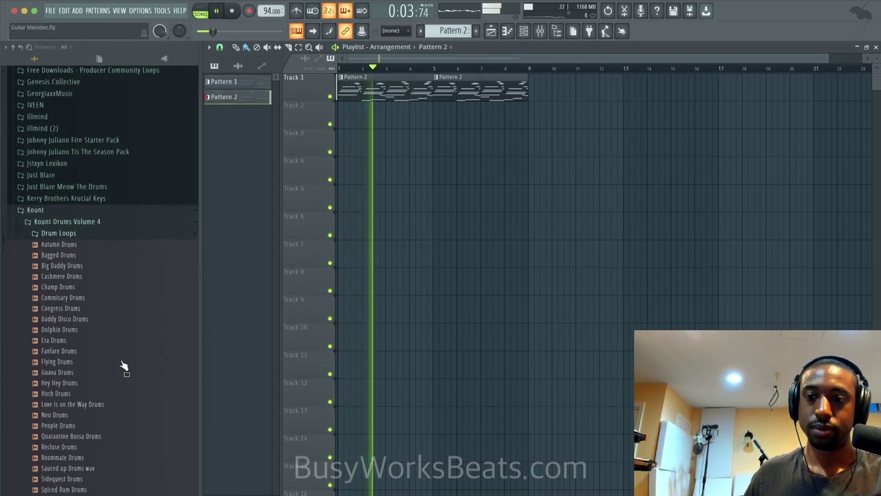
pyautogui.scroll(-2, 122, 366)
pyautogui.scroll(6, 122, 364)
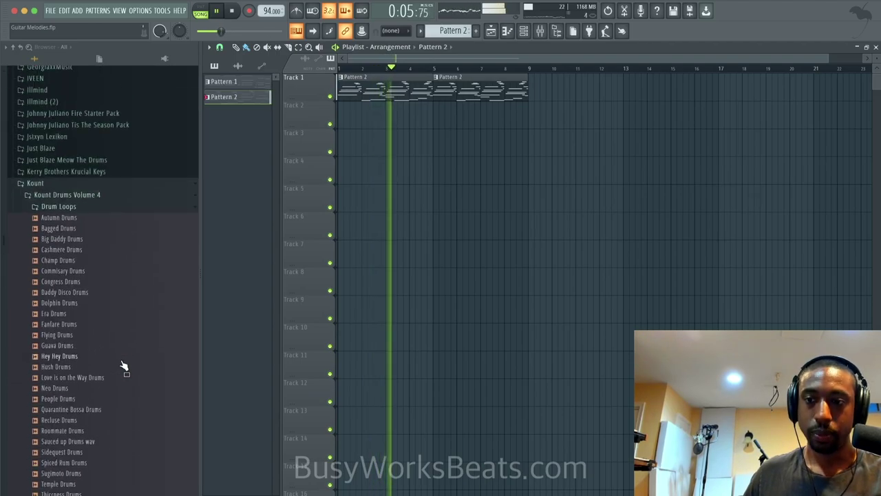
# - Load Gross Beat into the first effect slot of mixer Insert 1
pyautogui.click(541, 31)
pyautogui.click(719, 166)
pyautogui.moveTo(709, 178)
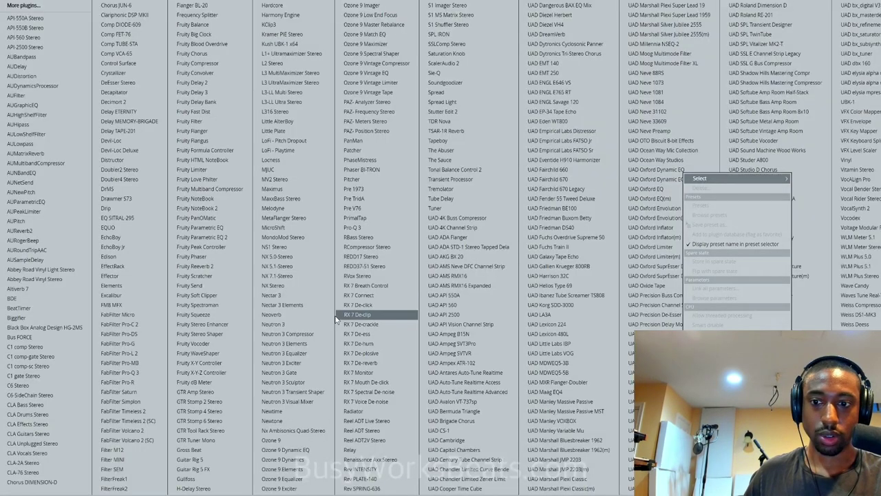
pyautogui.click(207, 450)
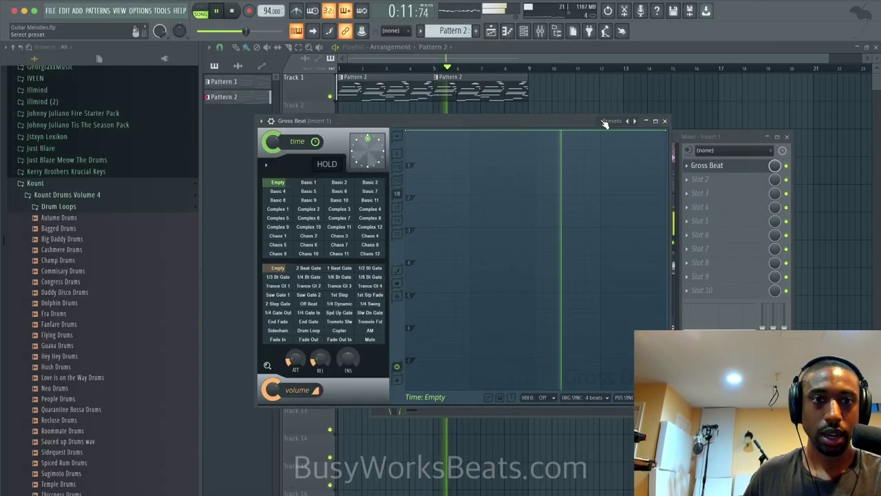
# - Load Gross Beat's Momentary preset, choose the 1/2 Speed time slot and lower the time mix to 46%
pyautogui.click(614, 120)
pyautogui.click(637, 142)
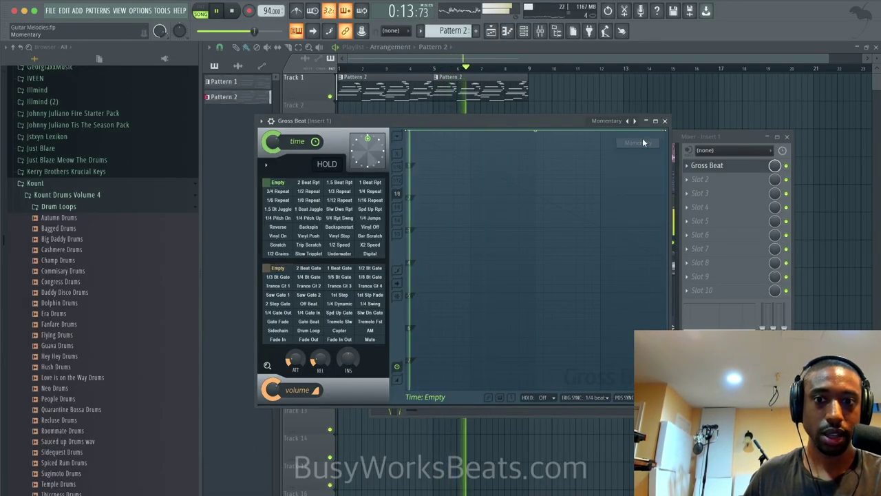
pyautogui.click(351, 245)
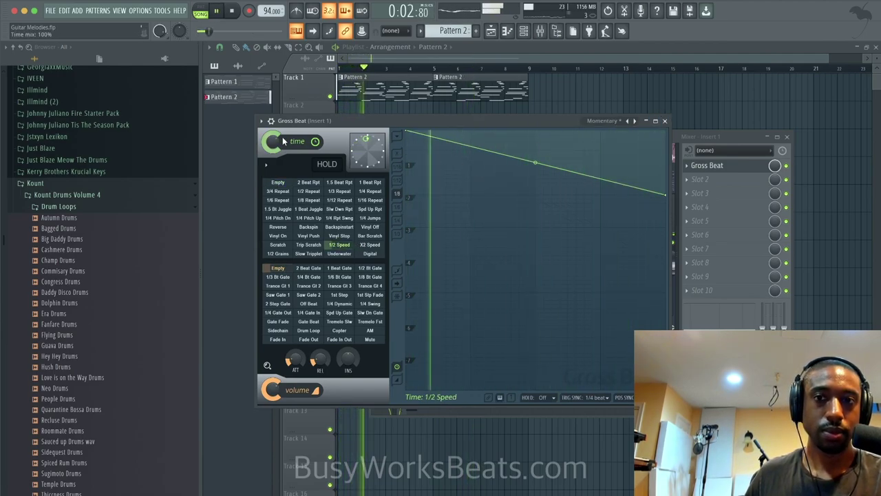
pyautogui.moveTo(273, 141); pyautogui.dragTo(273, 172)
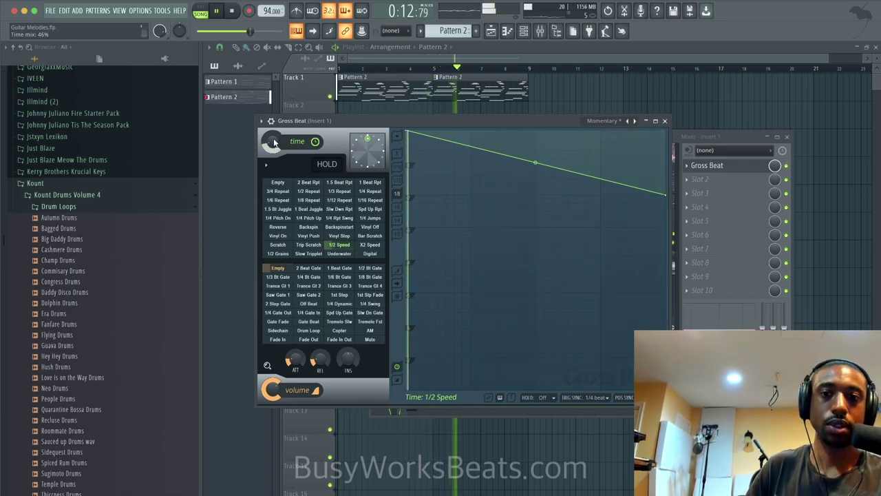
# - Bypass Gross Beat on Insert 1, replay the song without it, and close the effect and mixer
pyautogui.click(786, 166)
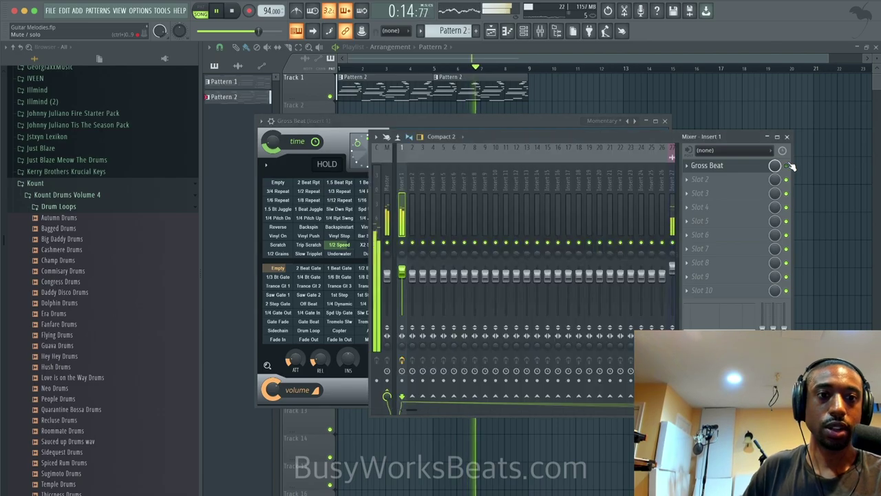
pyautogui.press('space')
pyautogui.press('space')
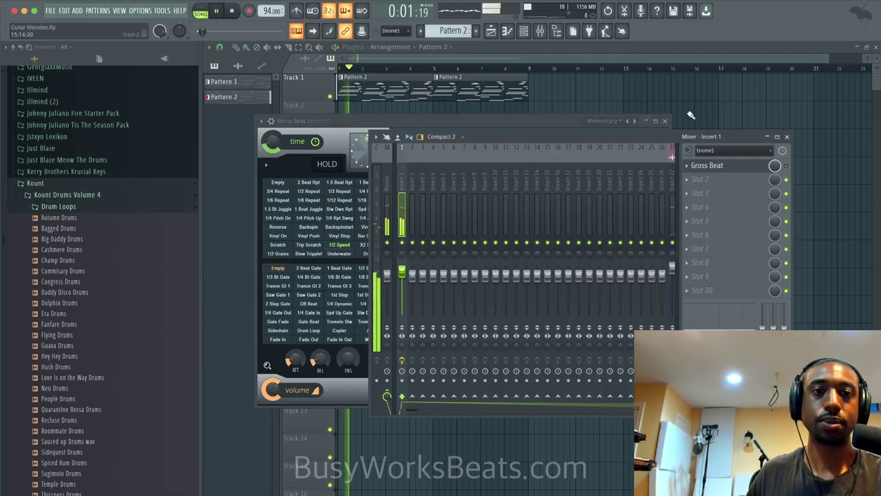
pyautogui.click(665, 121)
pyautogui.press('space')
pyautogui.press('F9')
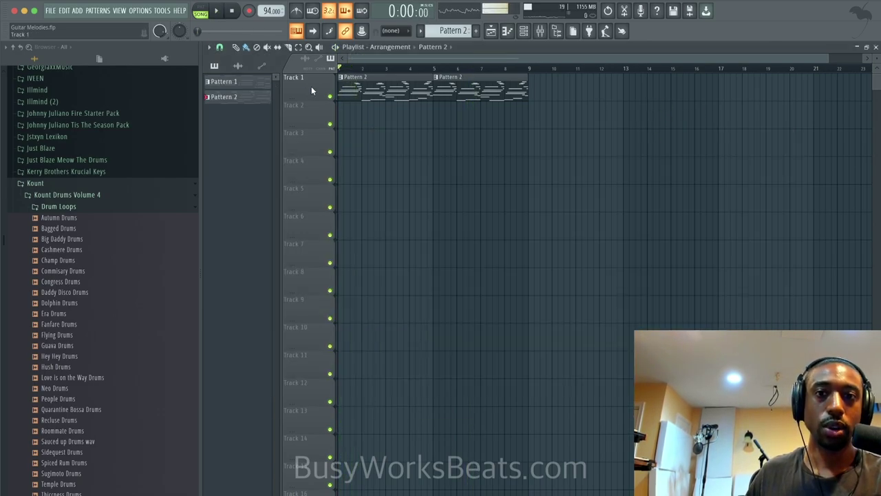
# - Consolidate the four-bar Pattern 2 clip on Track 1 into an audio clip
pyautogui.rightClick(311, 90)
pyautogui.moveTo(373, 231)
pyautogui.click(413, 226)
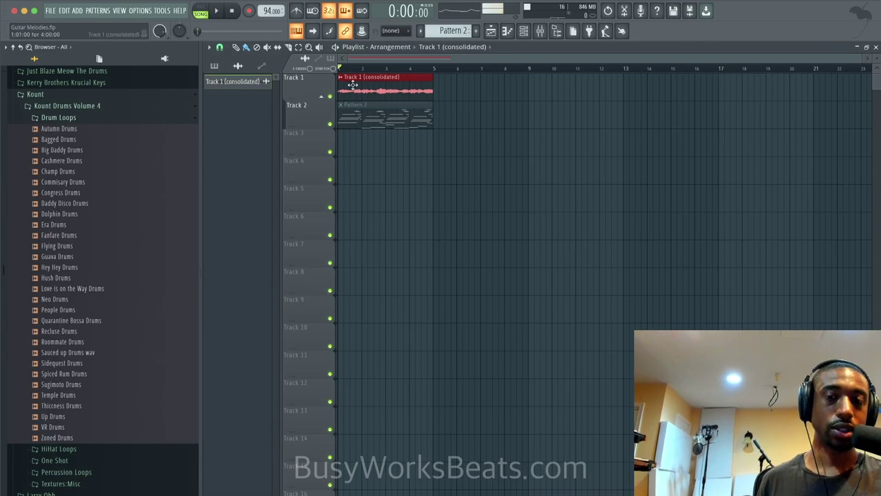
# - Open the consolidated clip's channel settings, try its sample reversed and turn Reverse off again
pyautogui.click(341, 79)
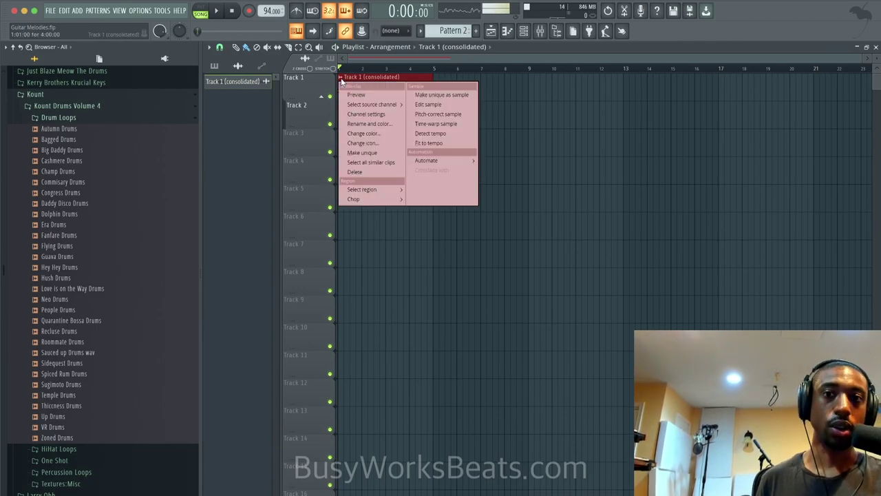
pyautogui.click(365, 115)
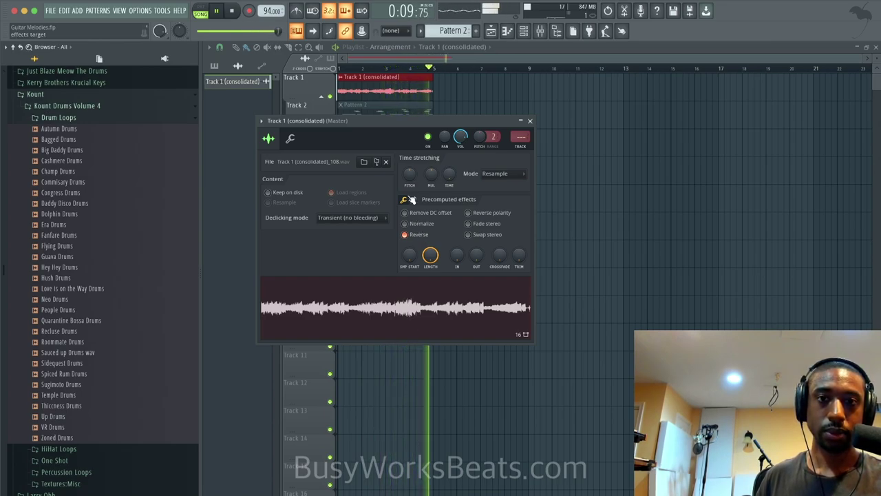
pyautogui.press('space')
pyautogui.click(413, 233)
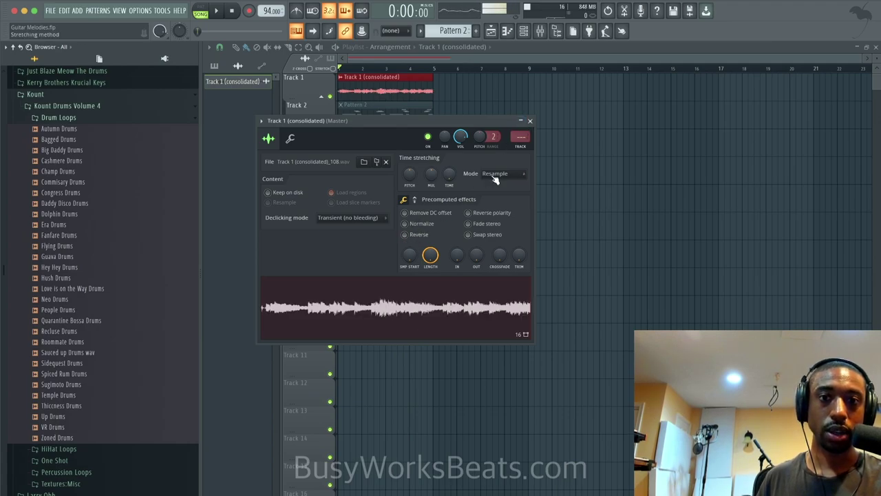
# - Set the clip's time stretching mode to Stretch, its time to 8:00:00 and its pitch shift to -1200 cents, playing the result
pyautogui.click(494, 179)
pyautogui.click(493, 201)
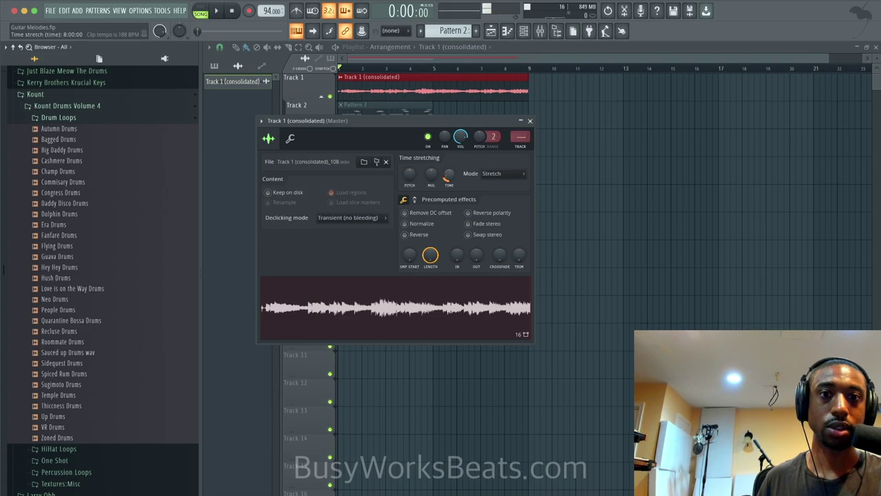
pyautogui.press('space')
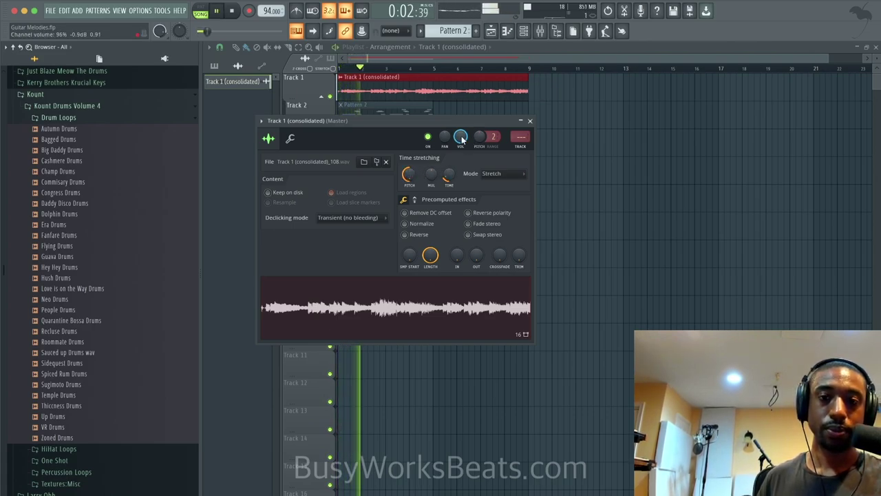
pyautogui.scroll(3, 461, 136)
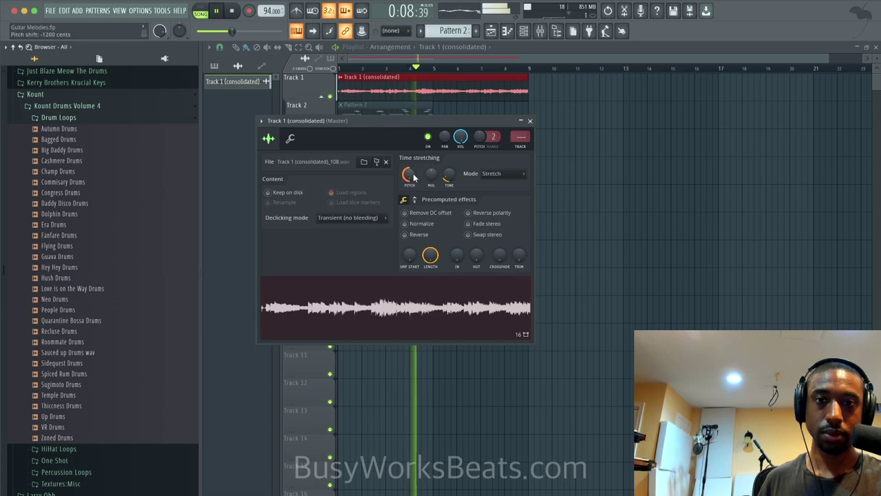
pyautogui.scroll(-10, 410, 175)
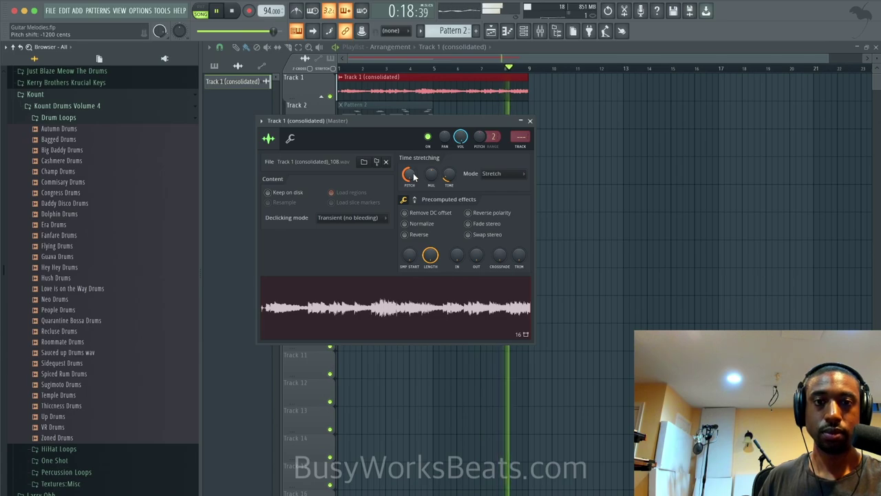
# - Set the clip's stretch time to 4:00:00, raise its pitch shift and close the channel settings
pyautogui.press('space')
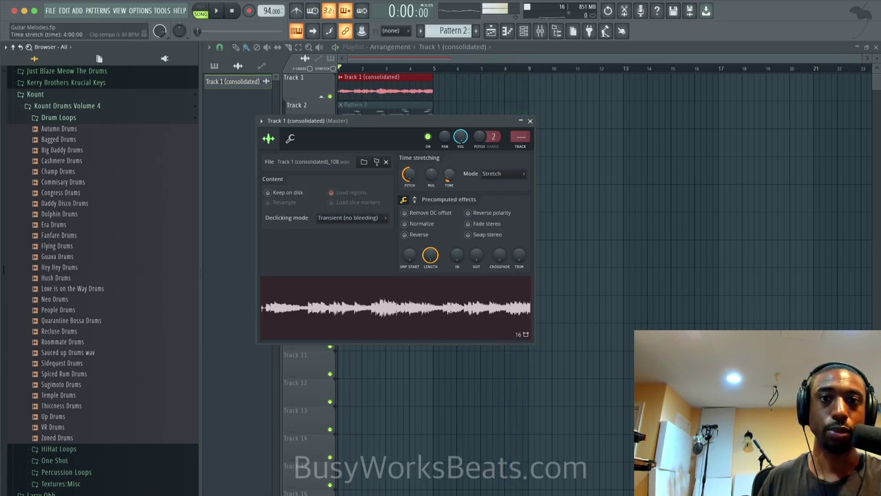
pyautogui.moveTo(415, 184); pyautogui.dragTo(415, 166)
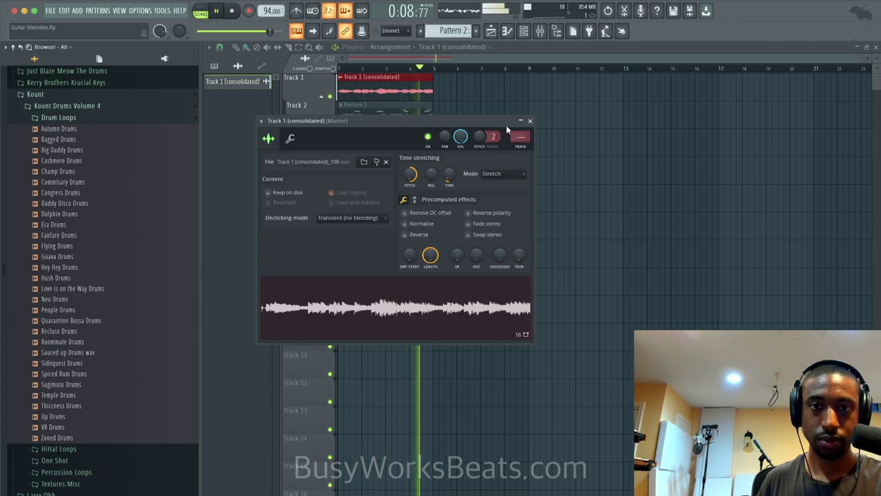
pyautogui.click(529, 120)
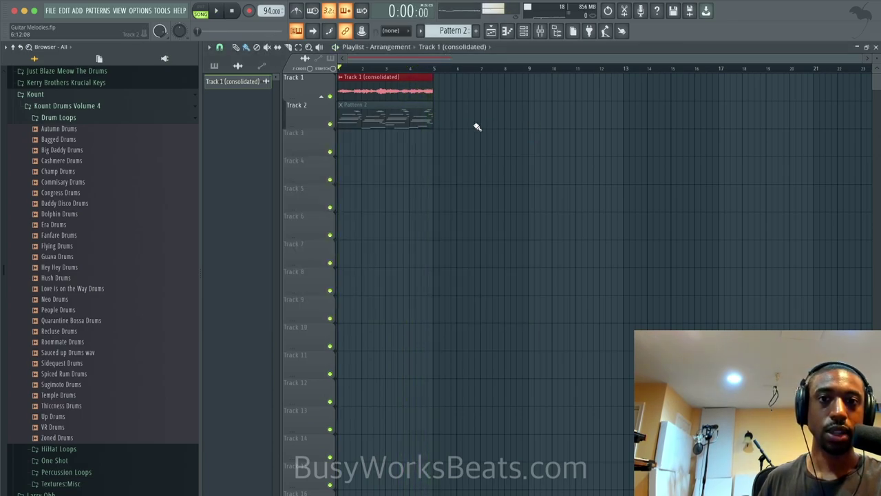